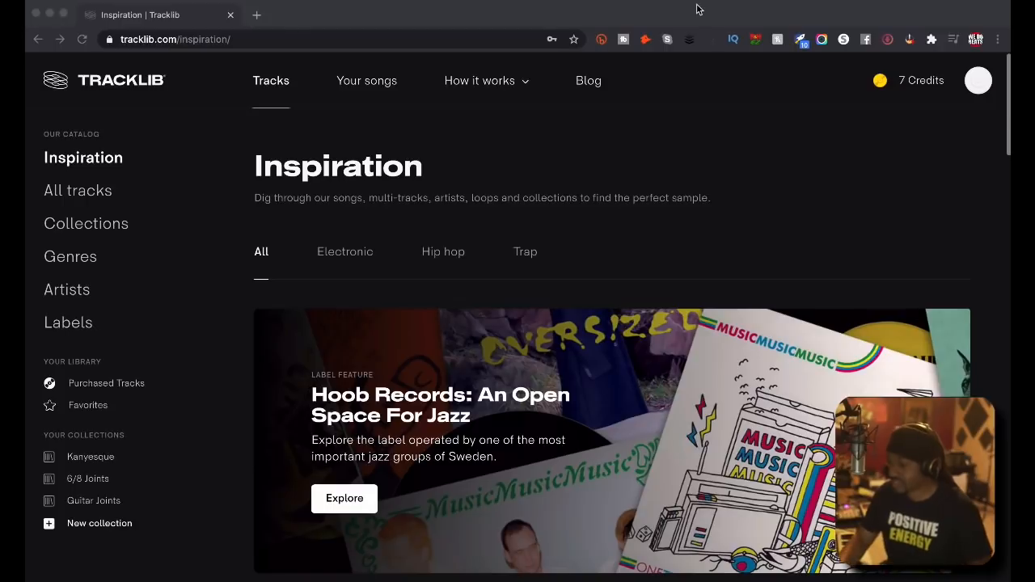
pyautogui.scroll(-8, 635, 444)
pyautogui.scroll(-6, 635, 444)
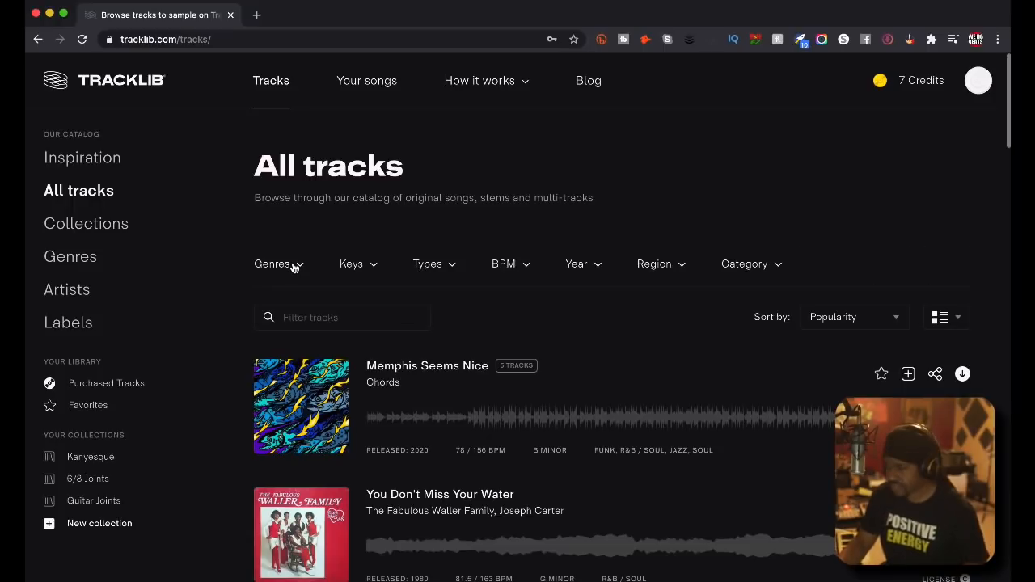
# Filter all tracks by the genres Electronic, Folk / World, R&B / Soul and Rock.
pyautogui.click(296, 266)
pyautogui.scroll(-3, 296, 371)
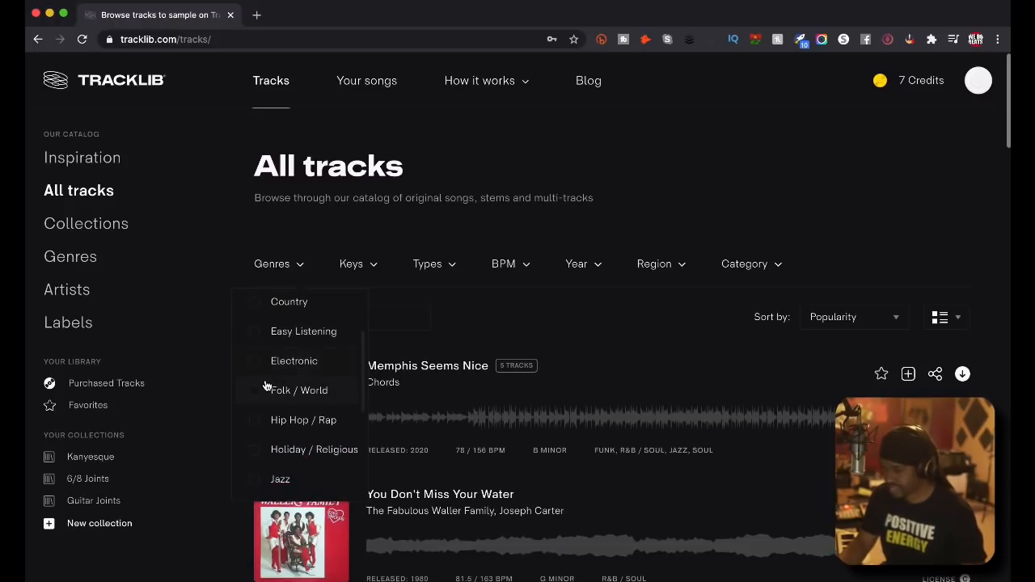
pyautogui.click(256, 364)
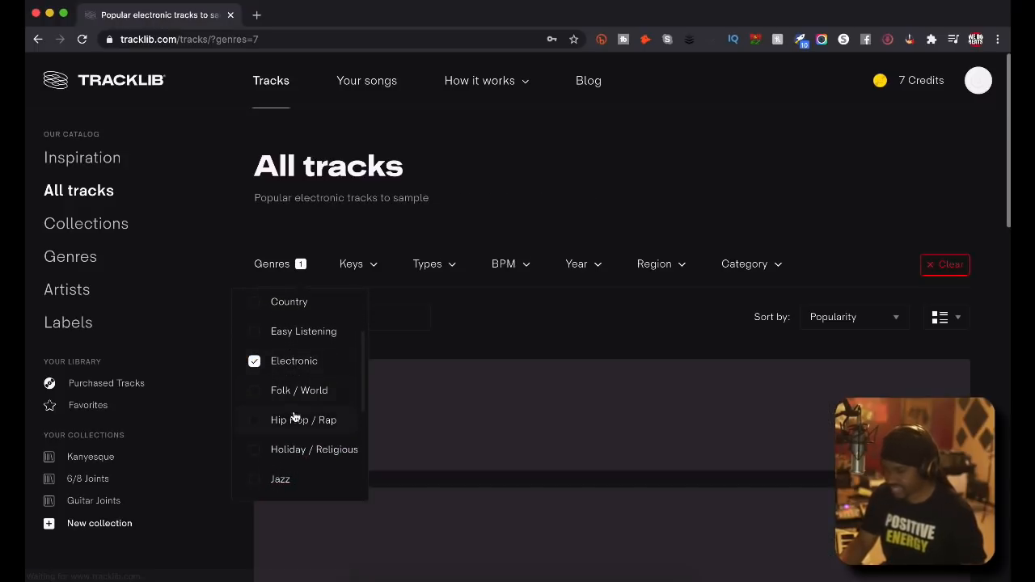
pyautogui.click(257, 392)
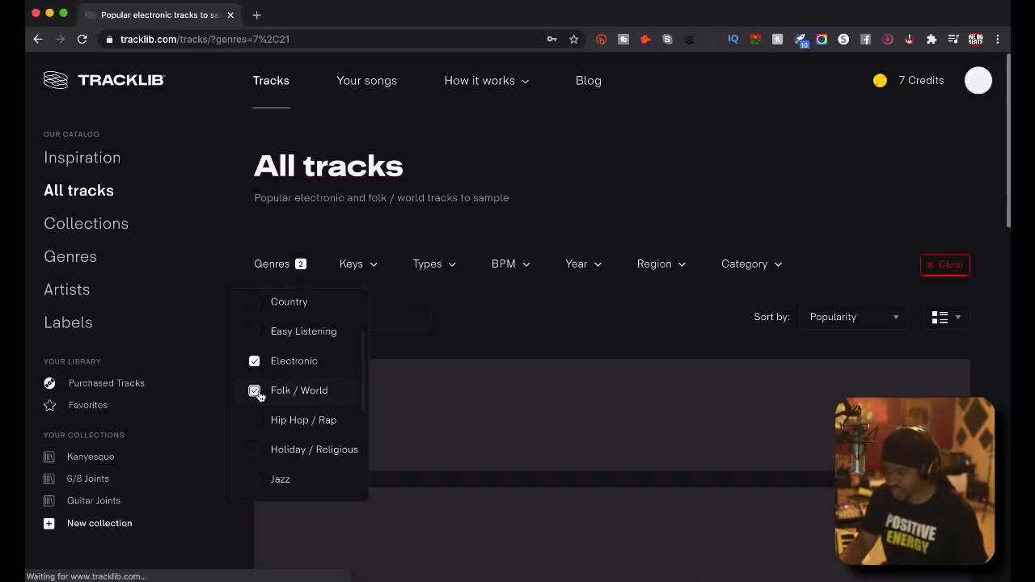
pyautogui.scroll(-3, 267, 396)
pyautogui.click(260, 400)
pyautogui.scroll(-1, 284, 438)
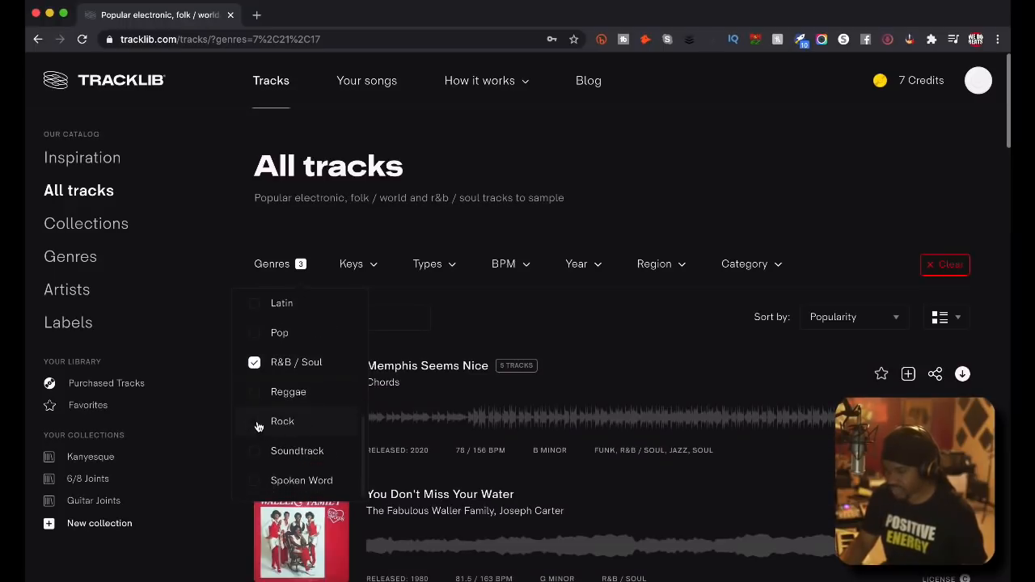
pyautogui.click(254, 426)
pyautogui.scroll(3, 330, 348)
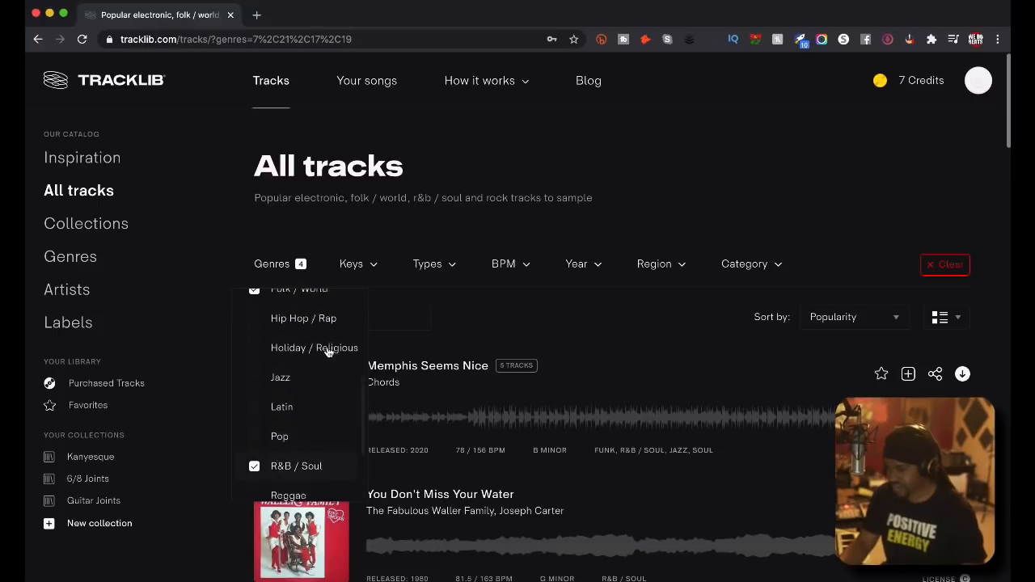
# Filter the tracks by the regions Middle East, Pacific, Southern Africa and Northern Africa.
pyautogui.click(682, 267)
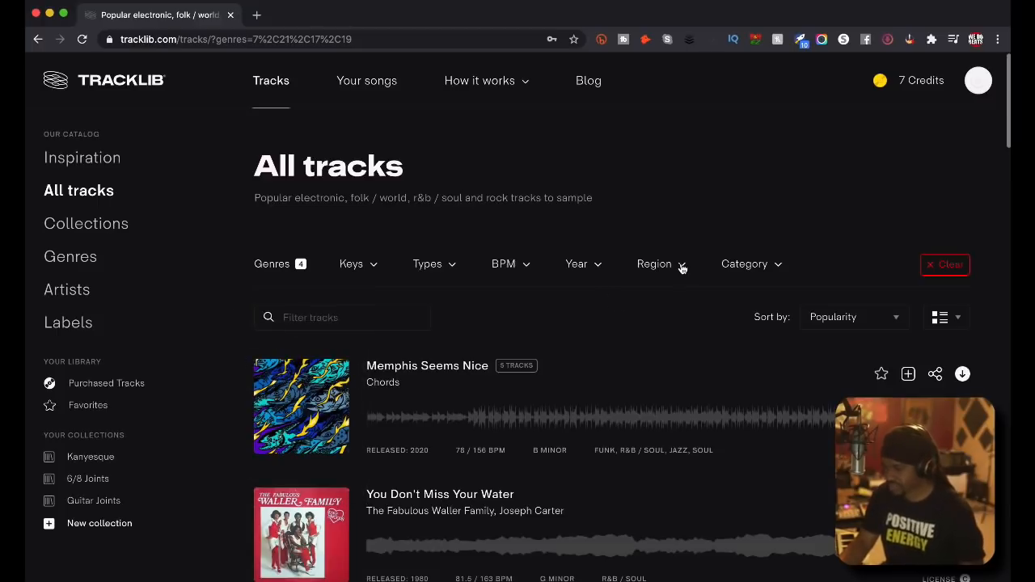
pyautogui.click(682, 268)
pyautogui.scroll(-1, 665, 382)
pyautogui.click(655, 385)
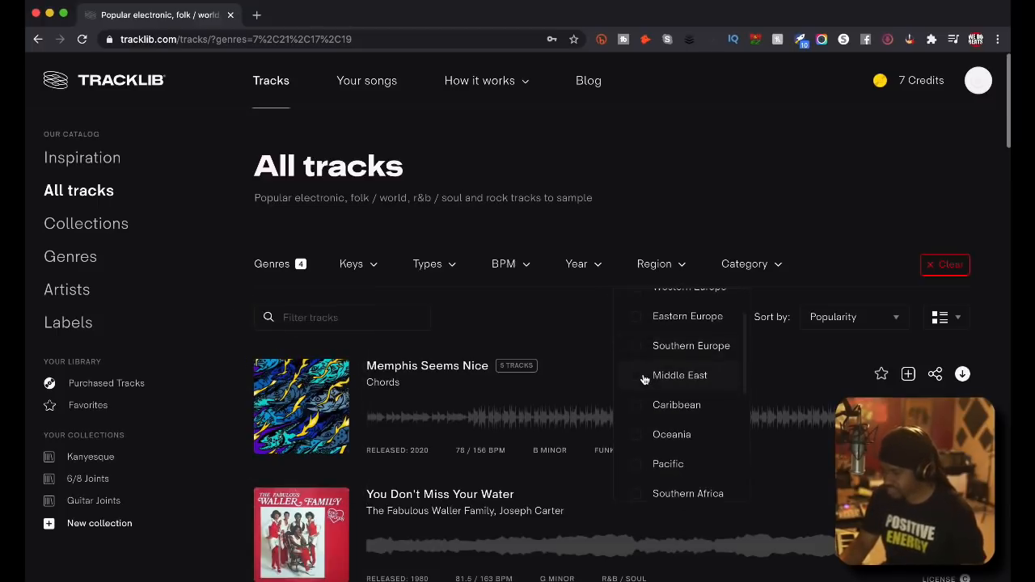
pyautogui.scroll(-3, 671, 388)
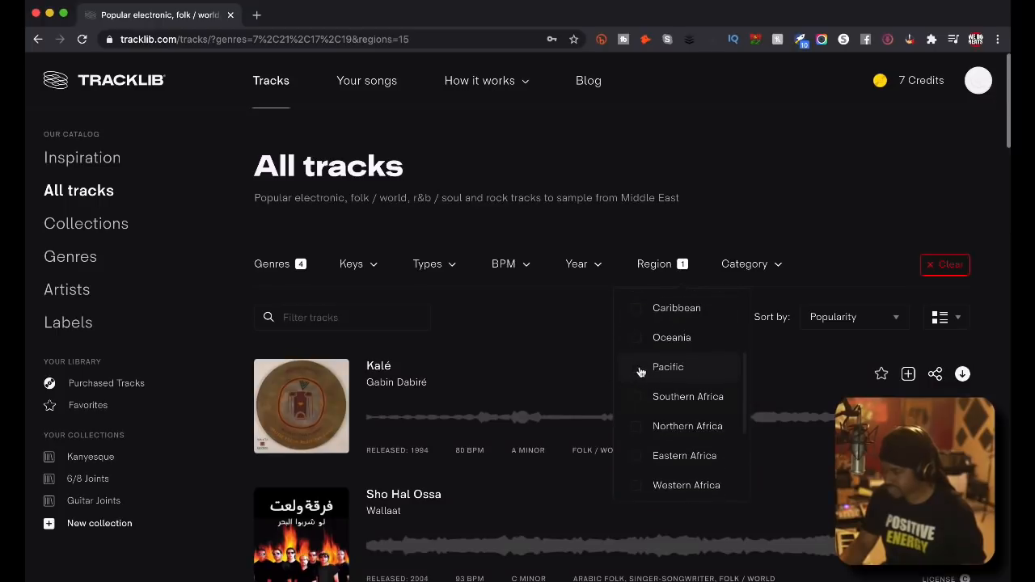
pyautogui.click(640, 366)
pyautogui.click(639, 365)
pyautogui.click(638, 394)
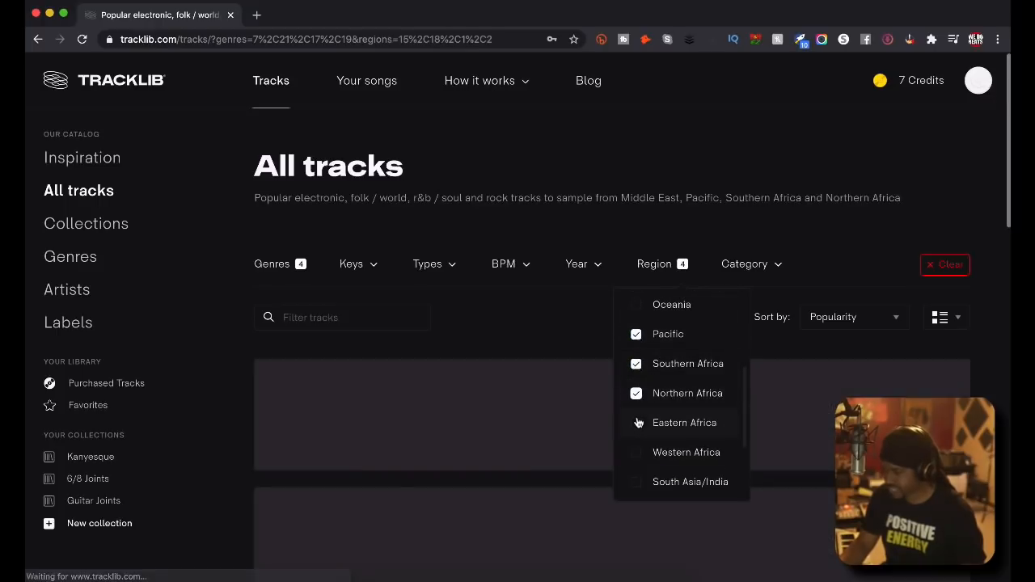
# Extend the region filter with Eastern Africa, Western Africa, North America and one more listed region.
pyautogui.click(638, 422)
pyautogui.scroll(-1, 637, 425)
pyautogui.click(638, 427)
pyautogui.scroll(-2, 652, 463)
pyautogui.scroll(-3, 654, 466)
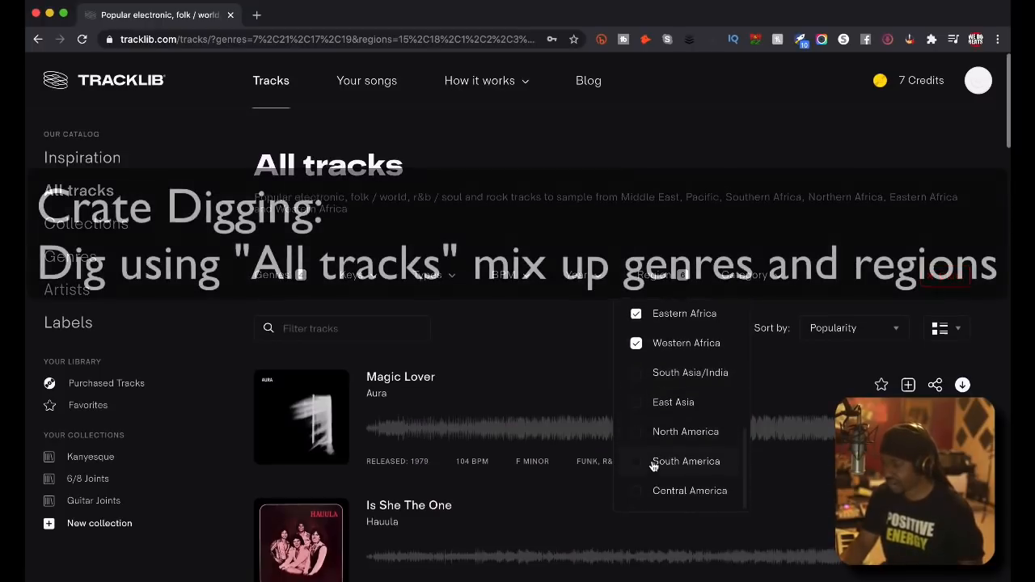
pyautogui.click(644, 433)
pyautogui.scroll(-3, 636, 368)
pyautogui.click(637, 348)
# Browse the filtered track list for songs worth sampling across the chosen genres and regions.
pyautogui.scroll(-10, 523, 365)
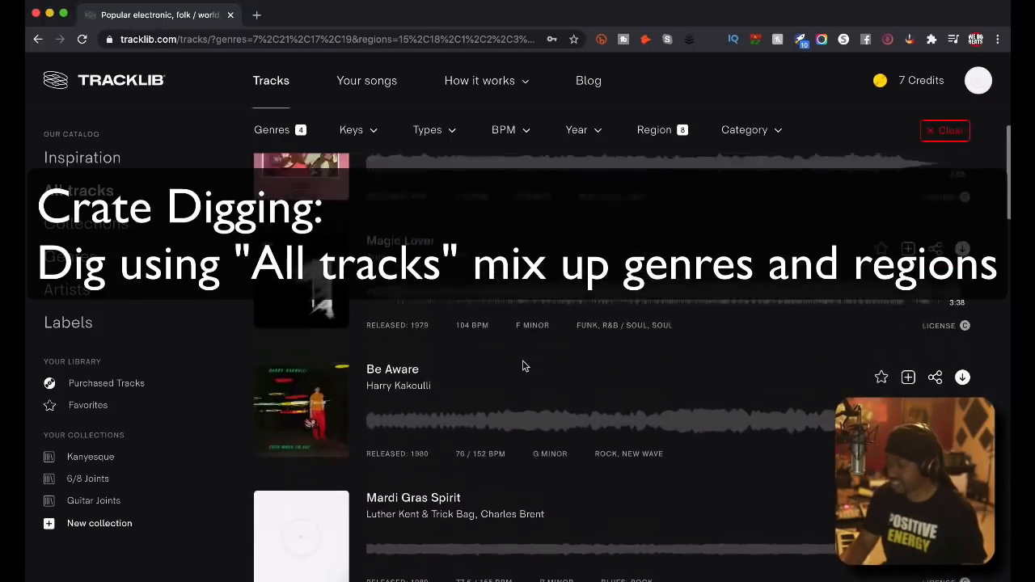
pyautogui.scroll(-12, 523, 367)
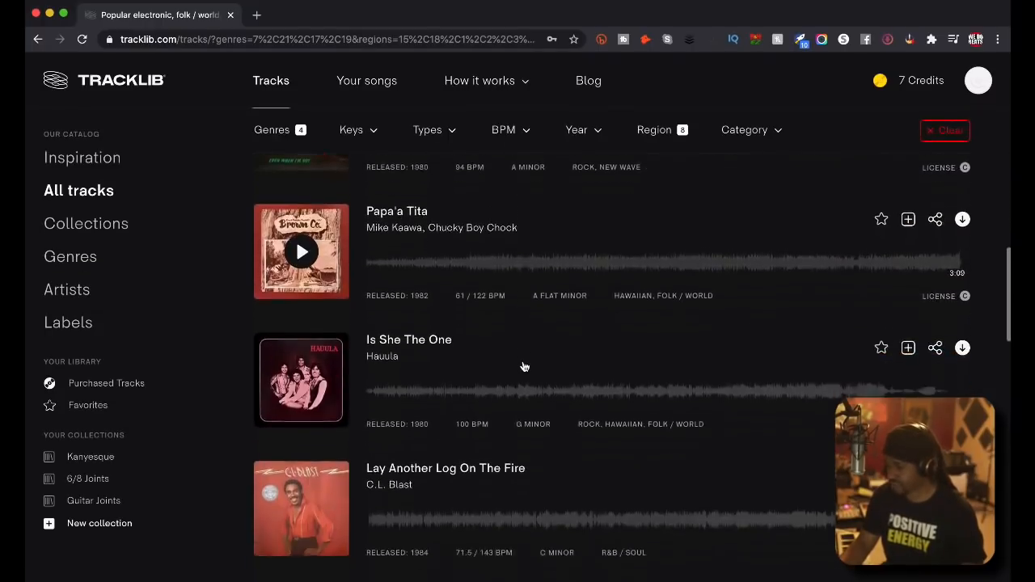
pyautogui.scroll(-6, 523, 366)
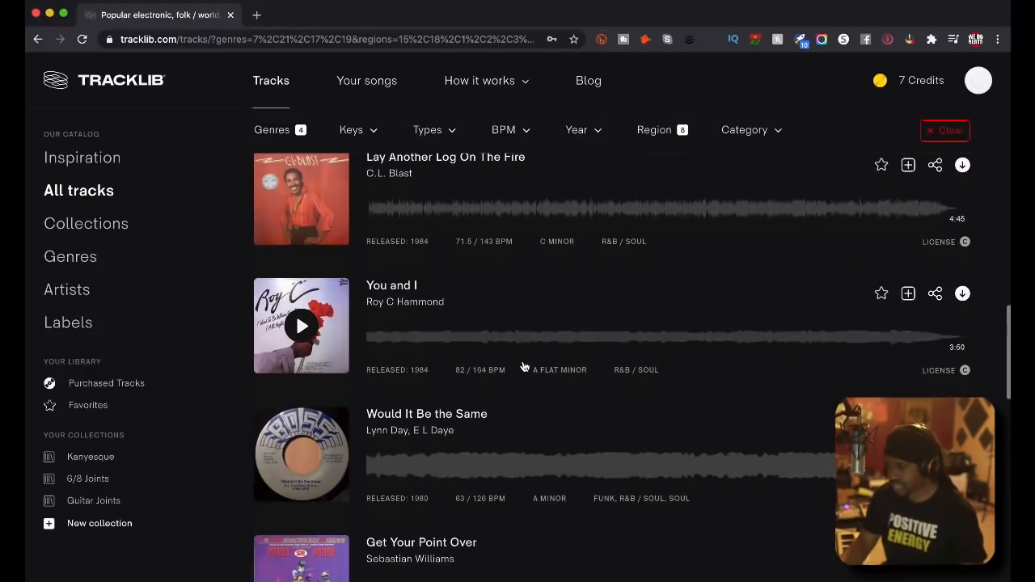
pyautogui.scroll(-8, 523, 367)
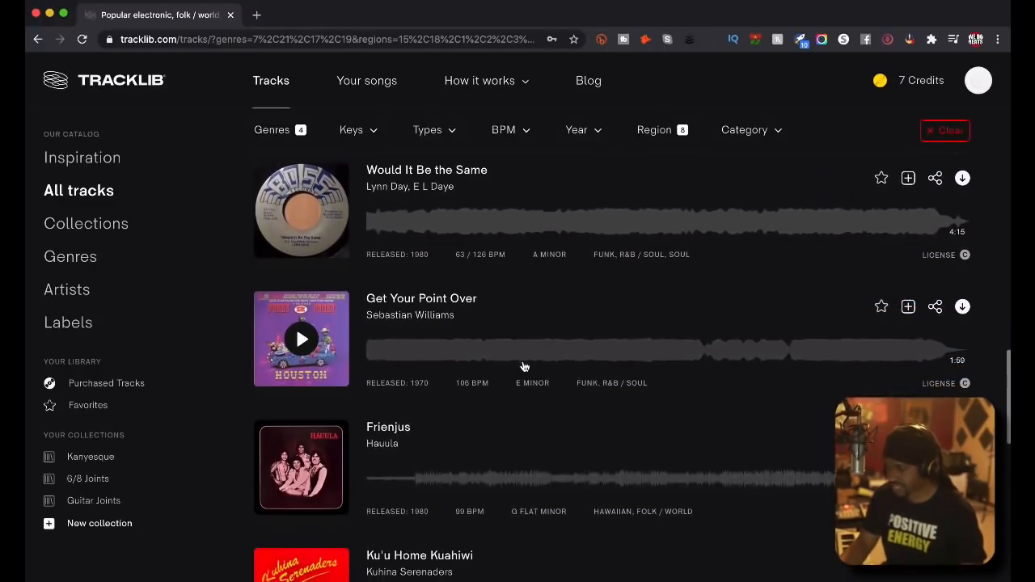
pyautogui.scroll(2, 523, 367)
pyautogui.scroll(-7, 523, 367)
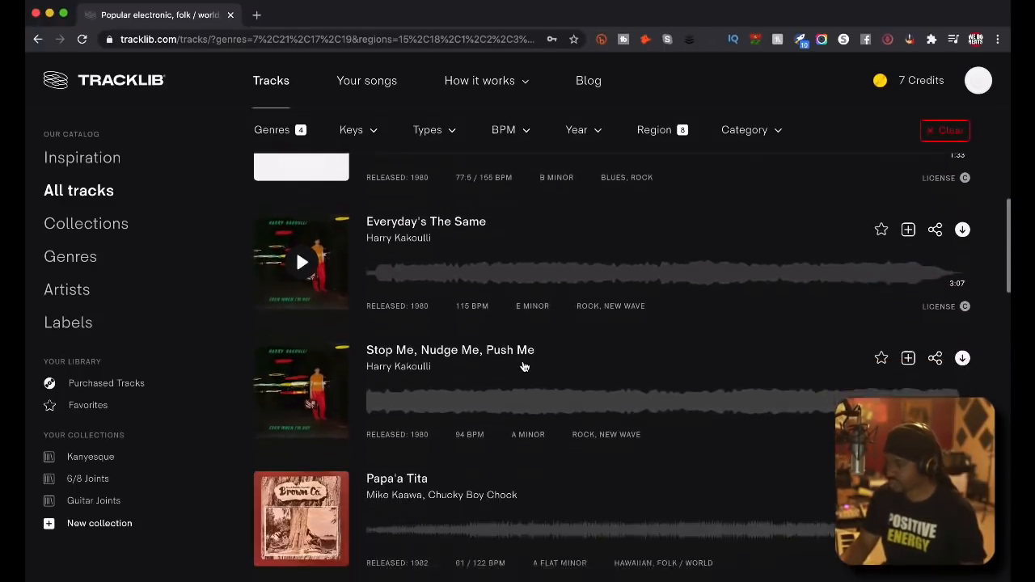
pyautogui.scroll(-1, 522, 367)
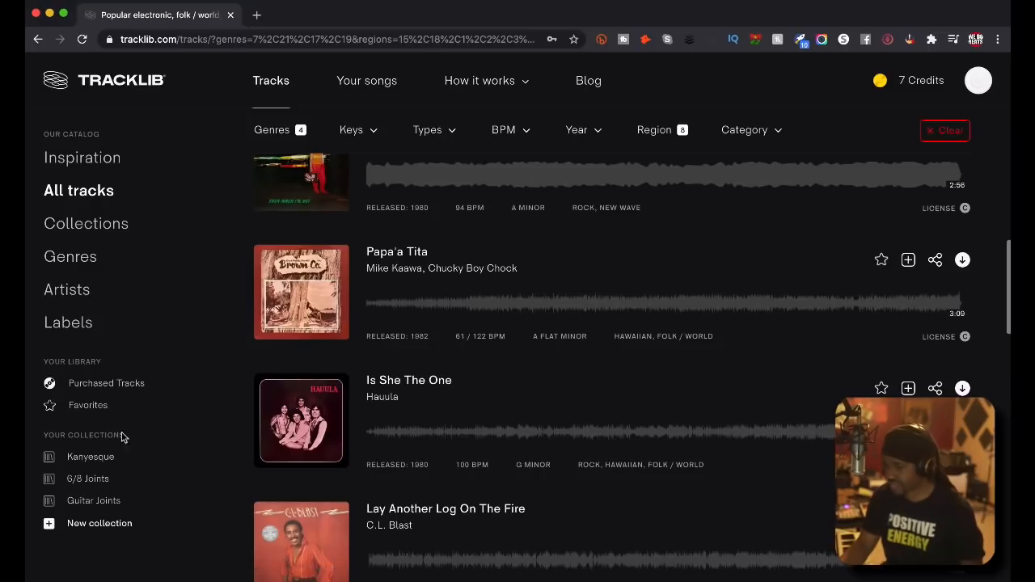
# Open the Kanyesque collection and briefly play the saved loop of "Lover And A Friend - Master".
pyautogui.click(91, 458)
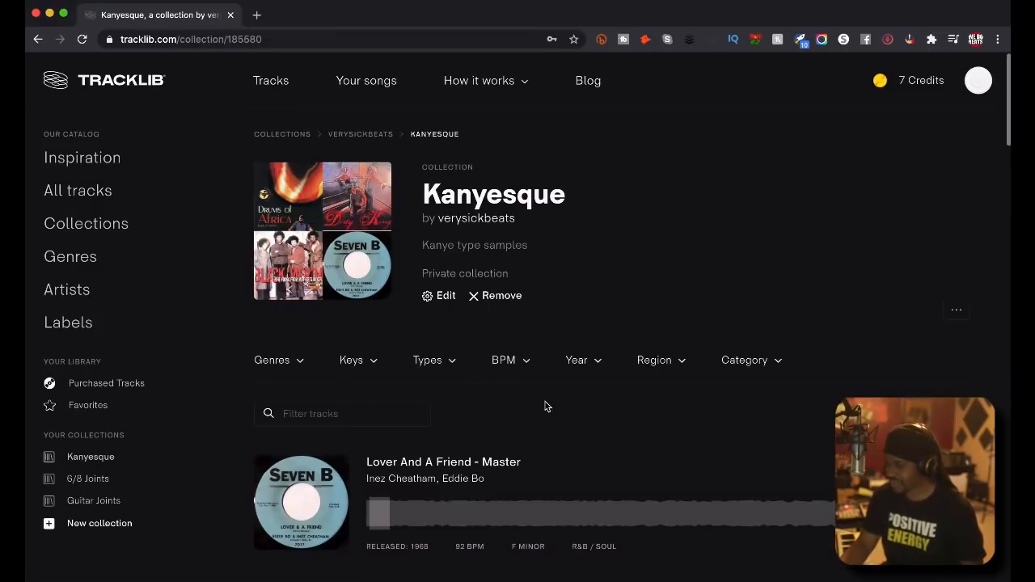
pyautogui.scroll(-2, 773, 485)
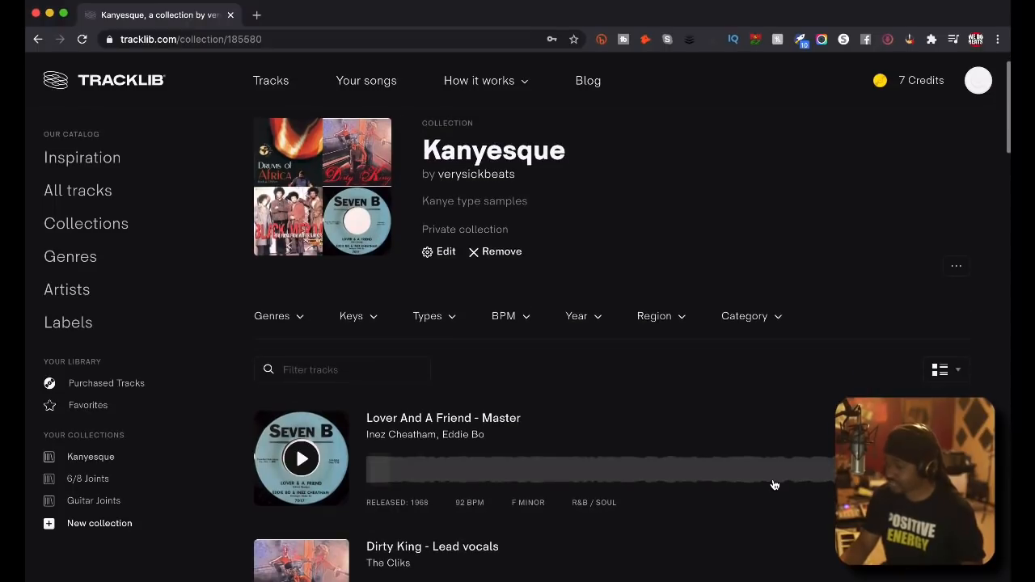
pyautogui.scroll(-1, 775, 486)
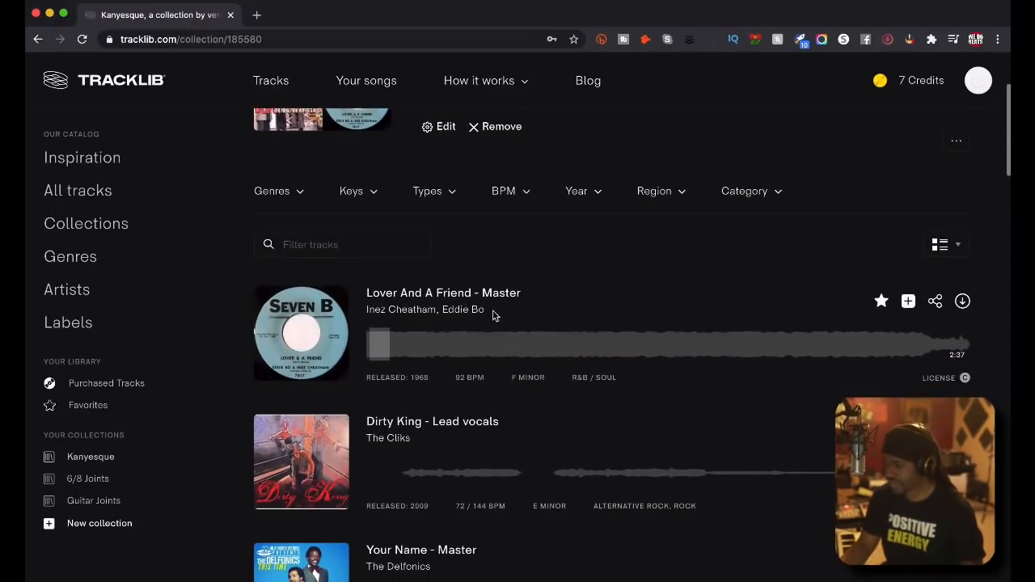
pyautogui.scroll(1, 305, 397)
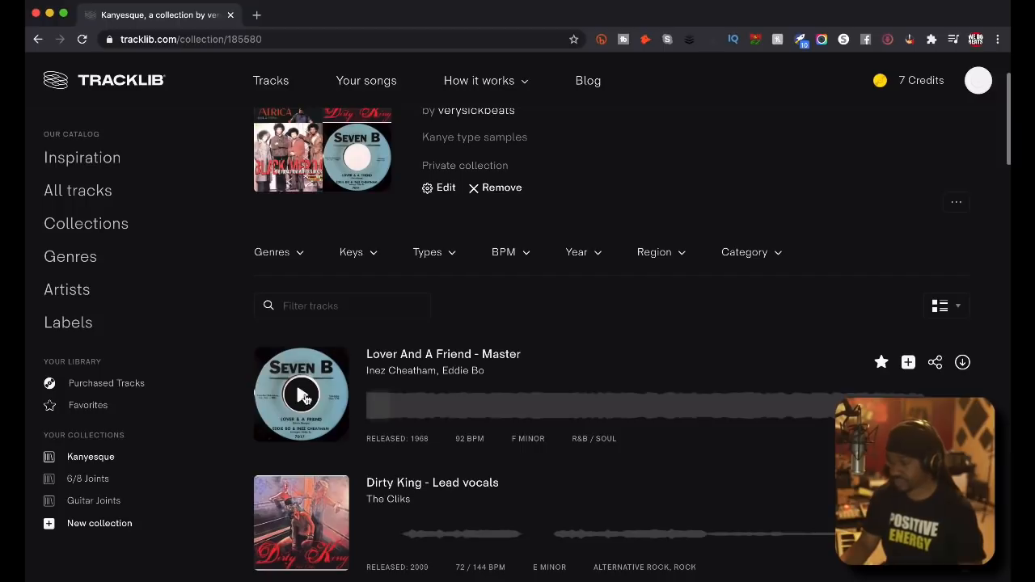
pyautogui.click(302, 396)
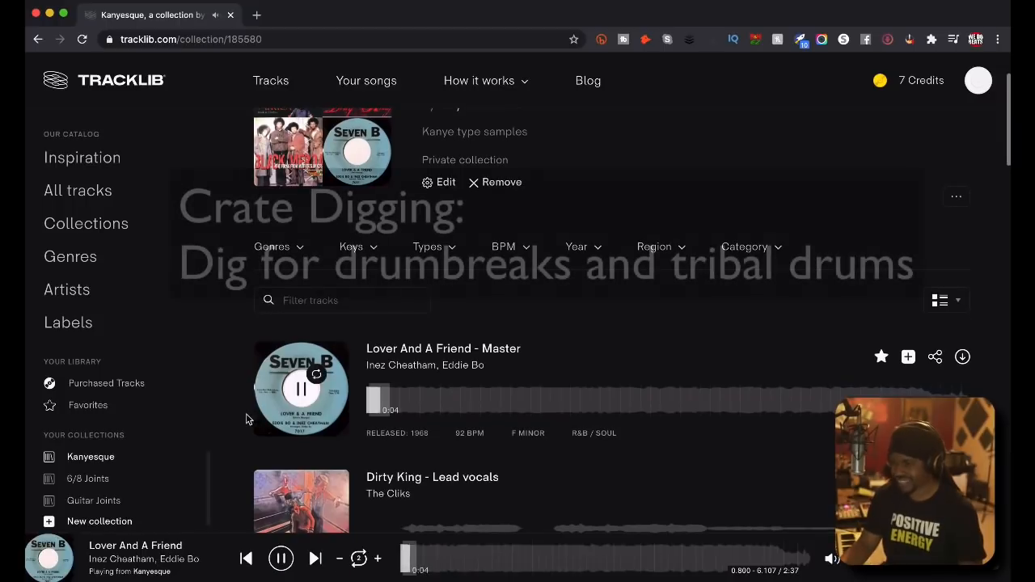
pyautogui.click(301, 391)
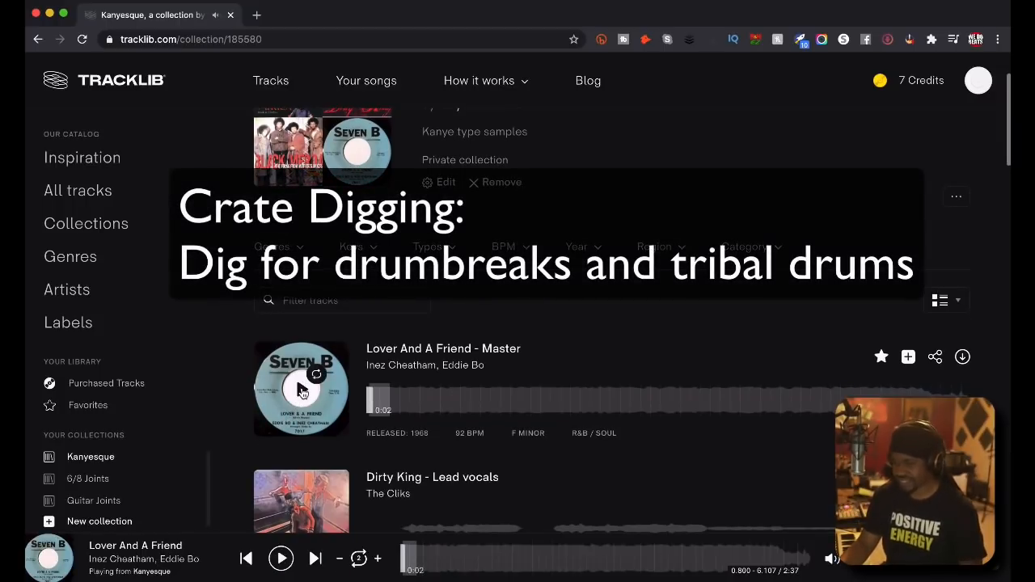
pyautogui.scroll(-2, 302, 393)
pyautogui.scroll(2, 302, 393)
pyautogui.scroll(-1, 303, 393)
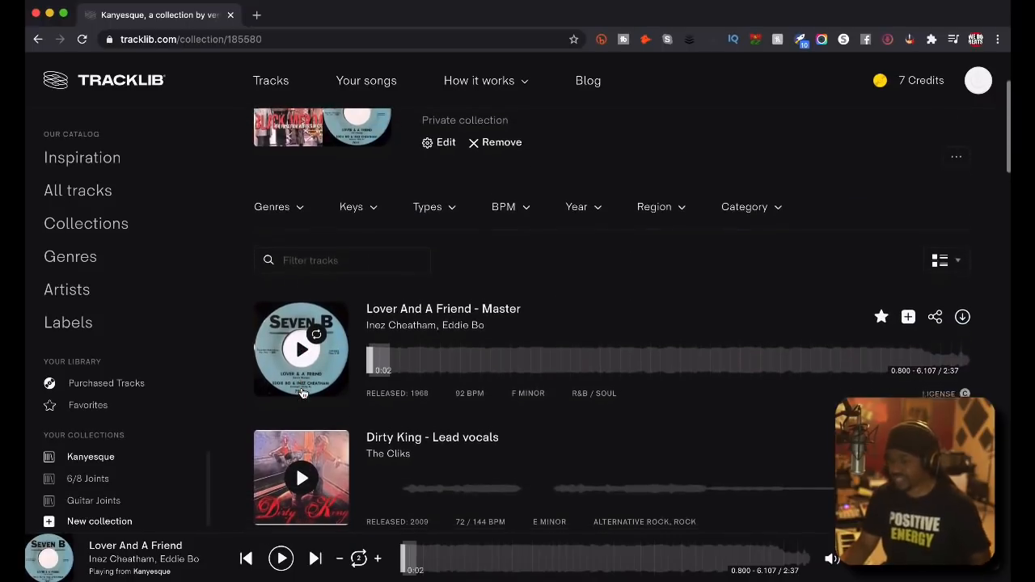
pyautogui.scroll(-1, 304, 393)
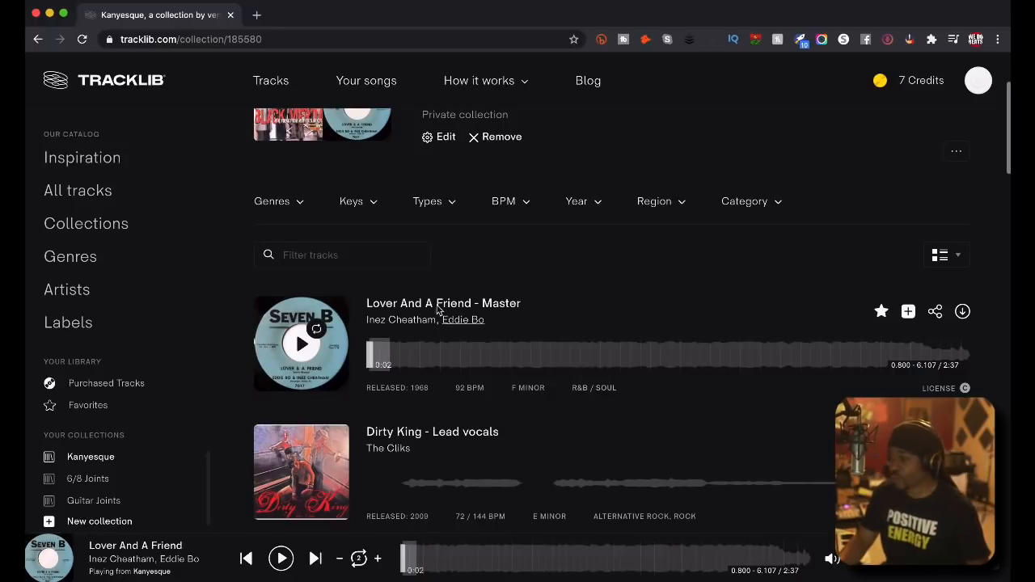
pyautogui.scroll(-1, 433, 306)
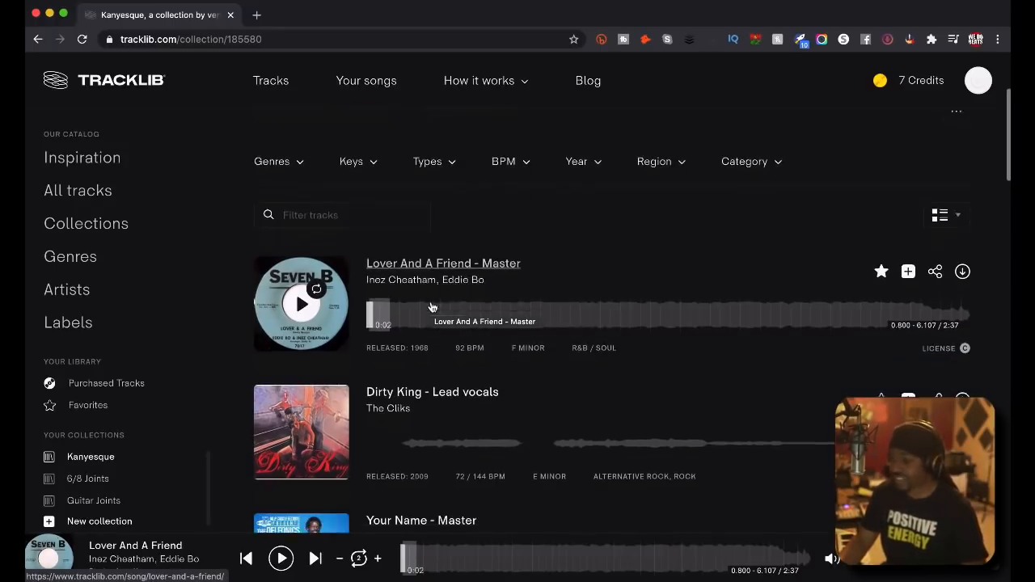
pyautogui.scroll(1, 433, 308)
pyautogui.scroll(-1, 433, 307)
pyautogui.scroll(1, 433, 307)
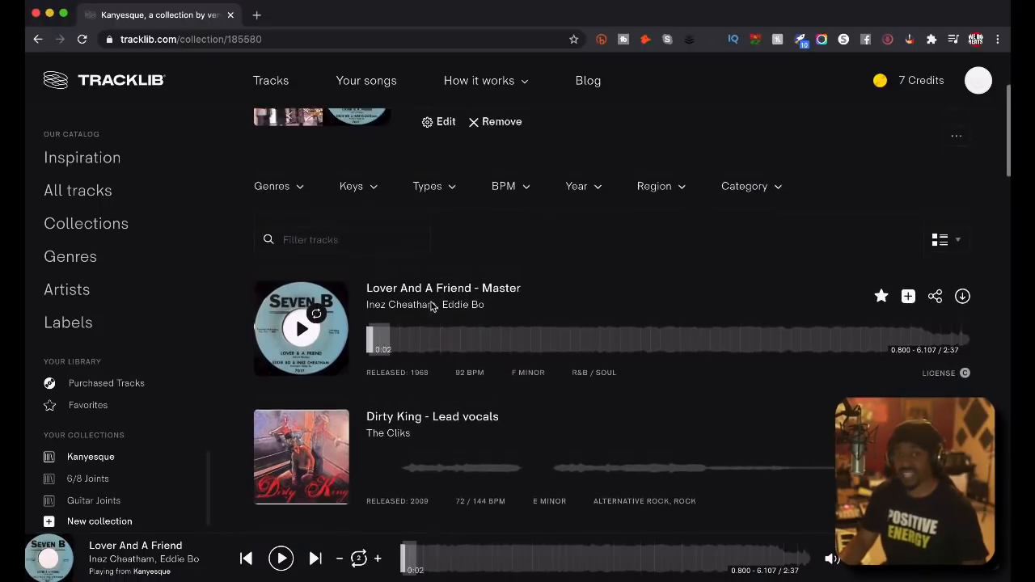
pyautogui.scroll(-2, 431, 305)
pyautogui.scroll(1, 431, 306)
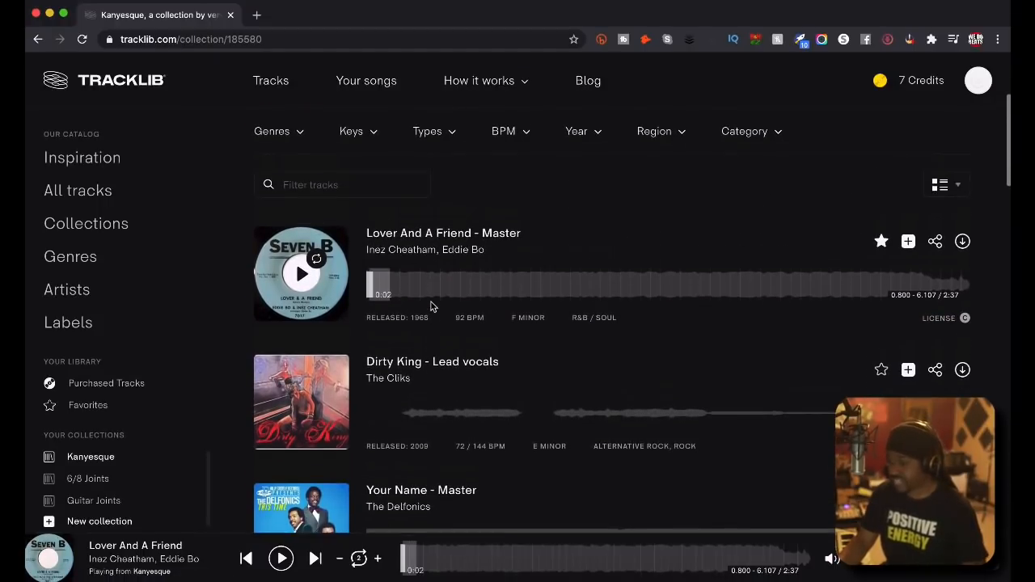
# Preview "Dirty King - Lead vocals" and the saved loop of "Now Panic - Strings" in the Kanyesque collection.
pyautogui.click(302, 402)
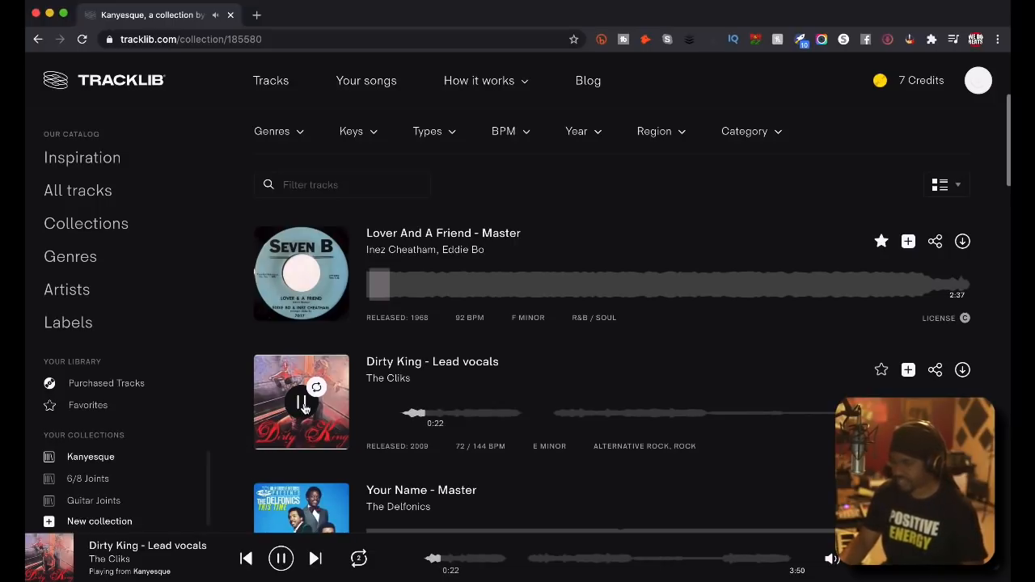
pyautogui.click(302, 404)
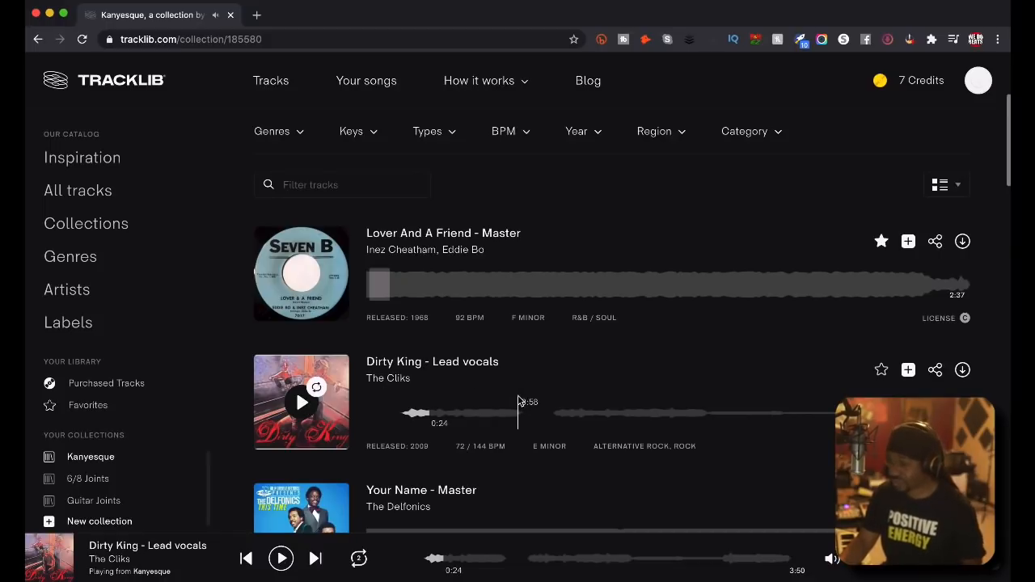
pyautogui.scroll(-4, 509, 408)
pyautogui.scroll(-1, 504, 417)
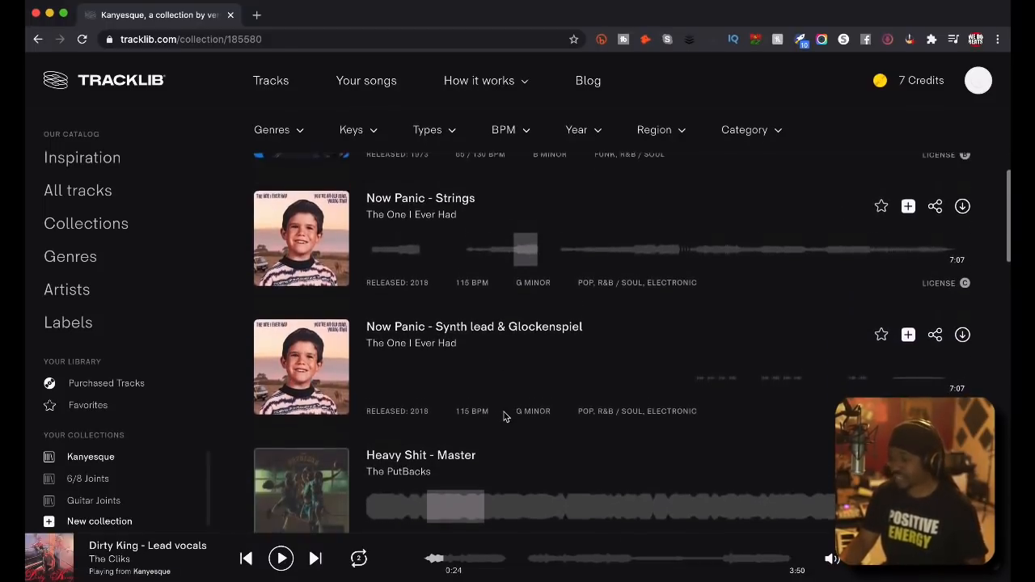
pyautogui.scroll(3, 504, 417)
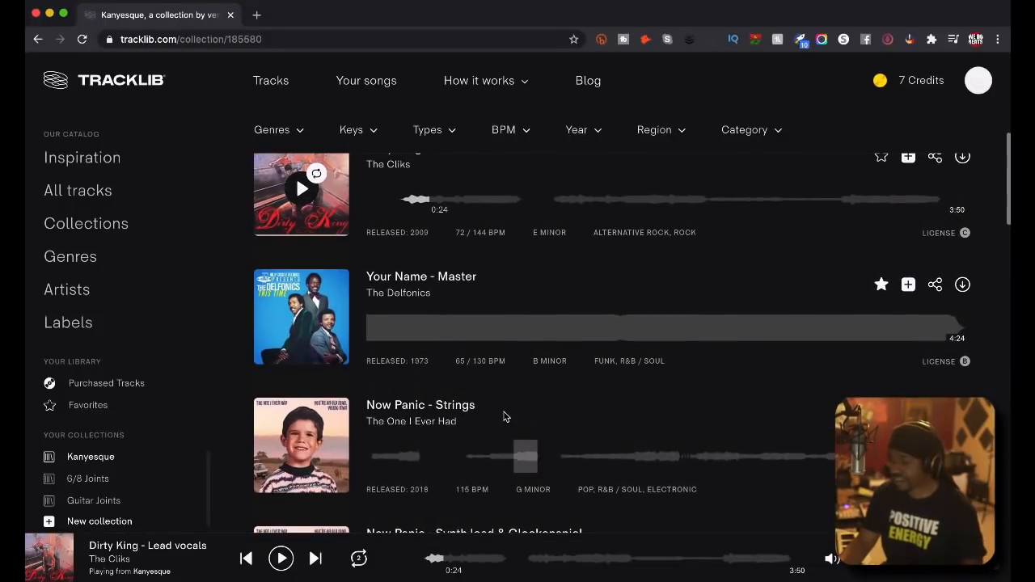
pyautogui.click(312, 443)
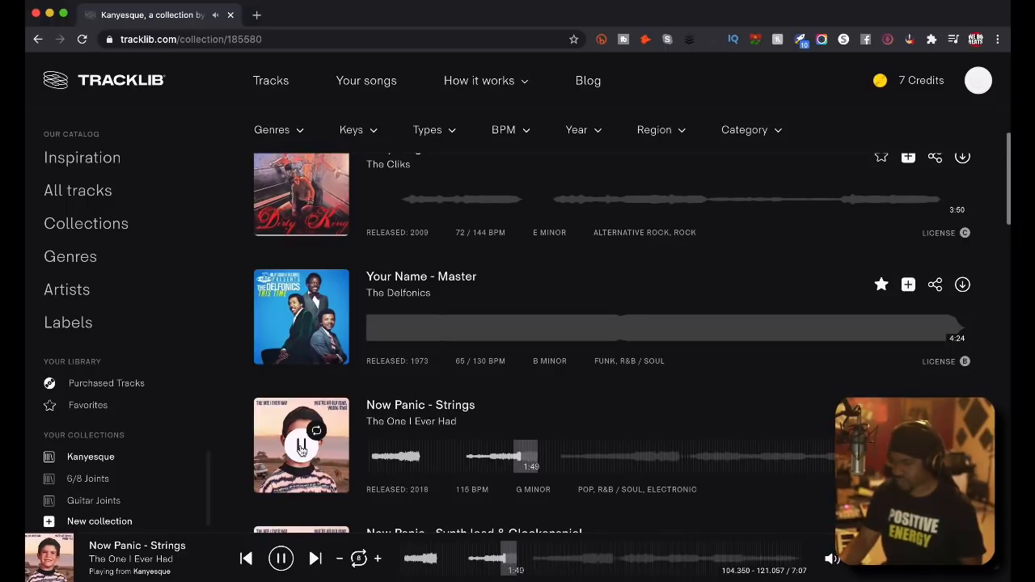
pyautogui.scroll(-3, 301, 449)
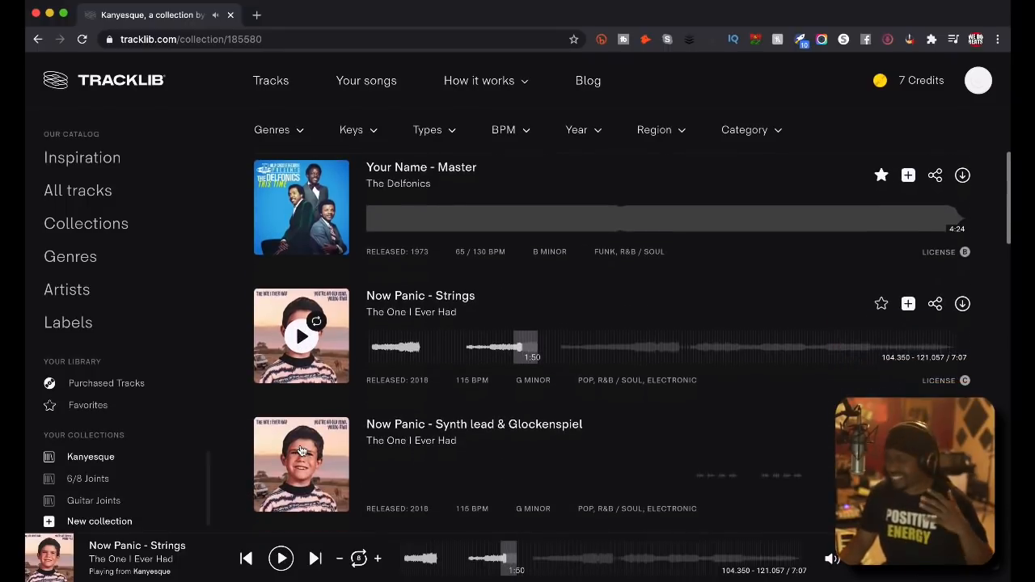
pyautogui.scroll(-5, 301, 449)
pyautogui.scroll(3, 301, 450)
pyautogui.scroll(-2, 300, 450)
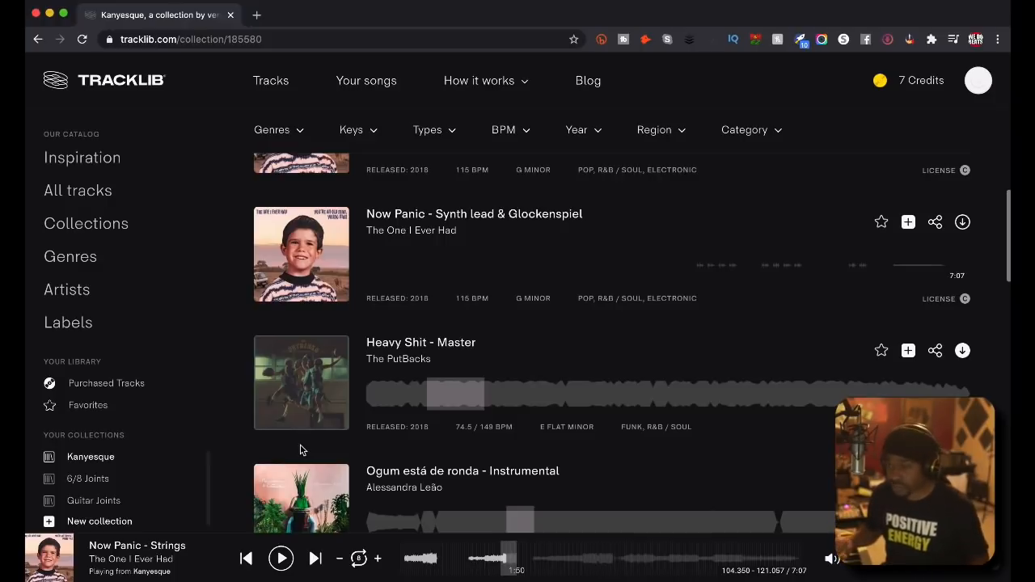
# Briefly preview "Blue Guitar - Master" by Hound Dog Taylor & The House Rockers in the Kanyesque collection.
pyautogui.scroll(-7, 300, 449)
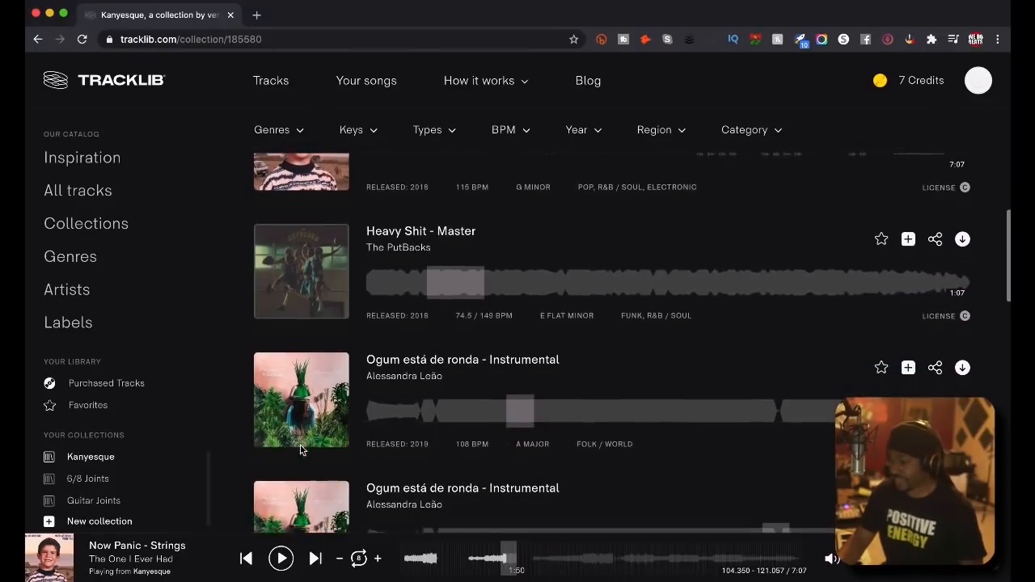
pyautogui.scroll(-10, 300, 450)
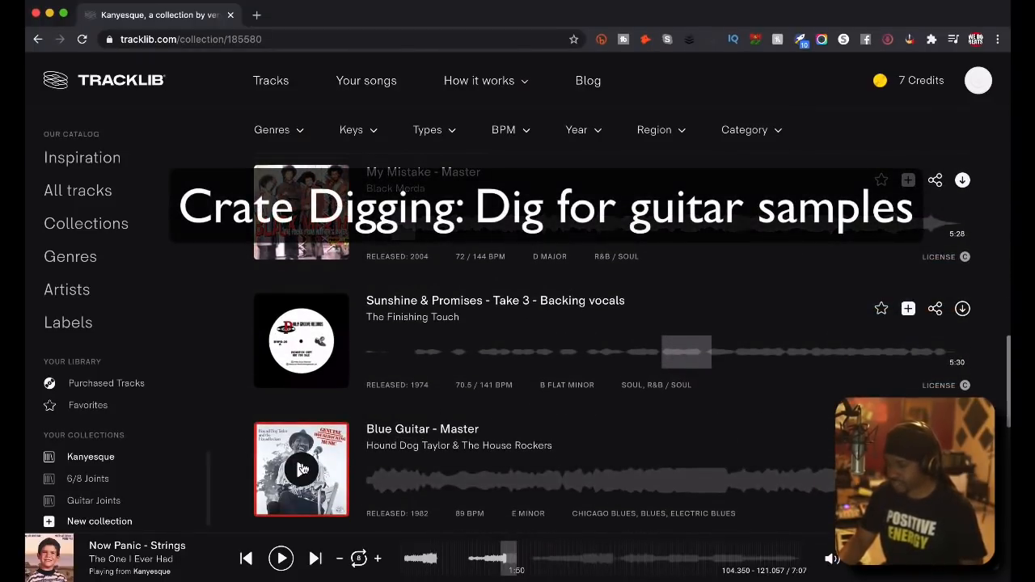
pyautogui.click(303, 470)
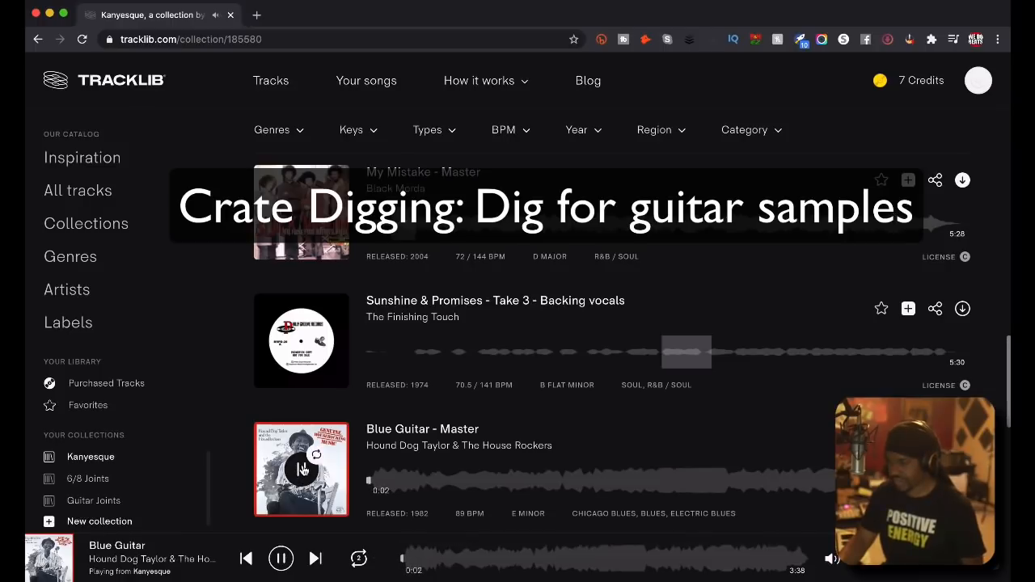
pyautogui.click(302, 472)
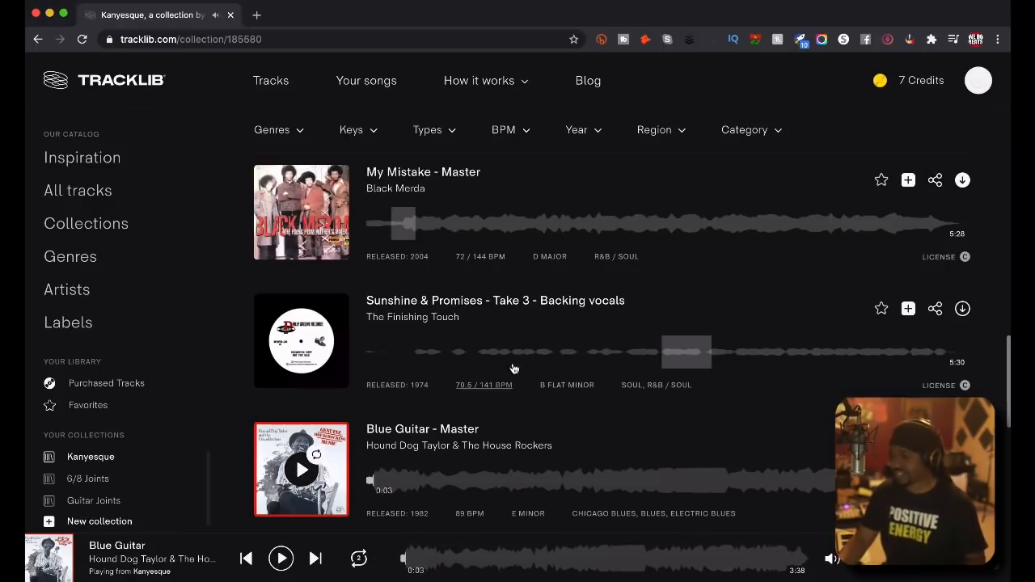
# Briefly play the saved loop of "Untitled (Burundi) - Master" in the Kanyesque collection.
pyautogui.scroll(10, 376, 380)
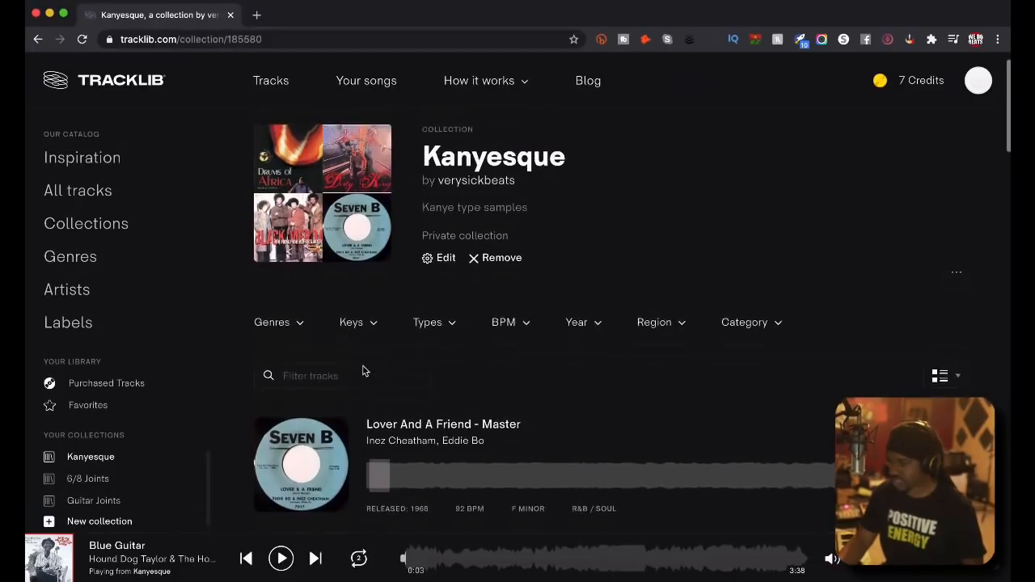
pyautogui.scroll(-3, 364, 371)
pyautogui.scroll(-10, 363, 372)
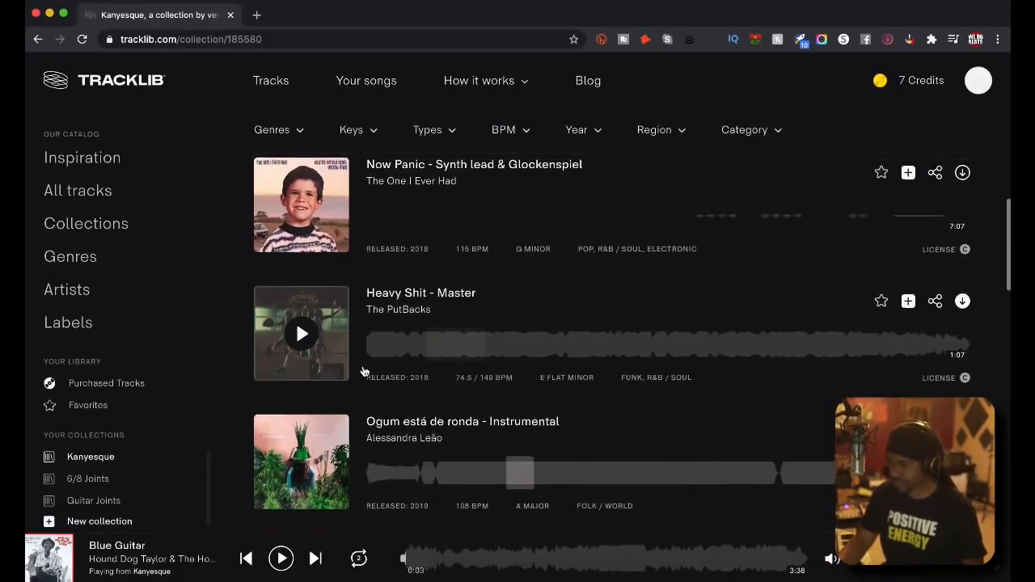
pyautogui.click(301, 433)
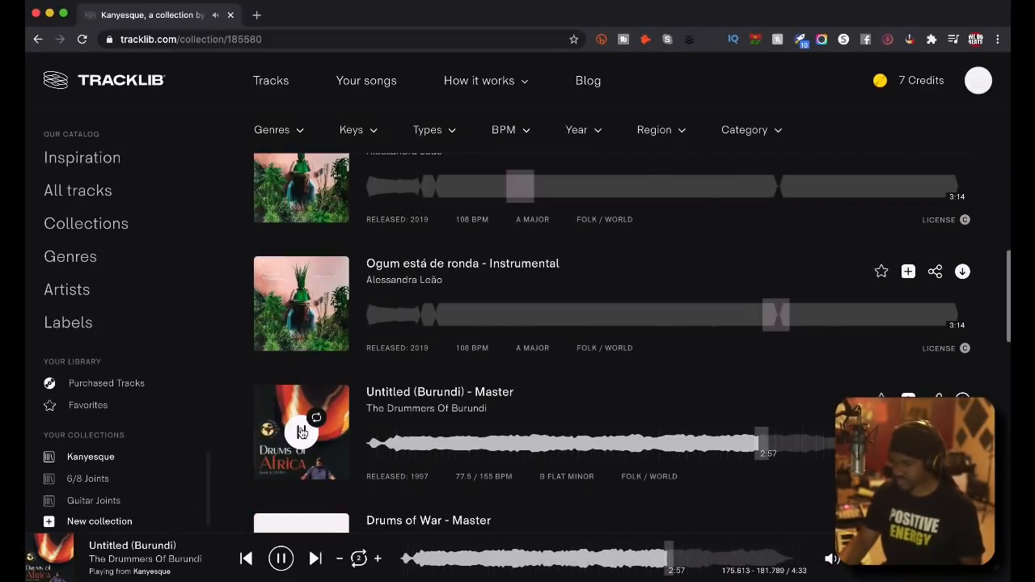
pyautogui.click(301, 433)
pyautogui.scroll(3, 797, 371)
pyautogui.scroll(5, 796, 371)
pyautogui.scroll(4, 796, 371)
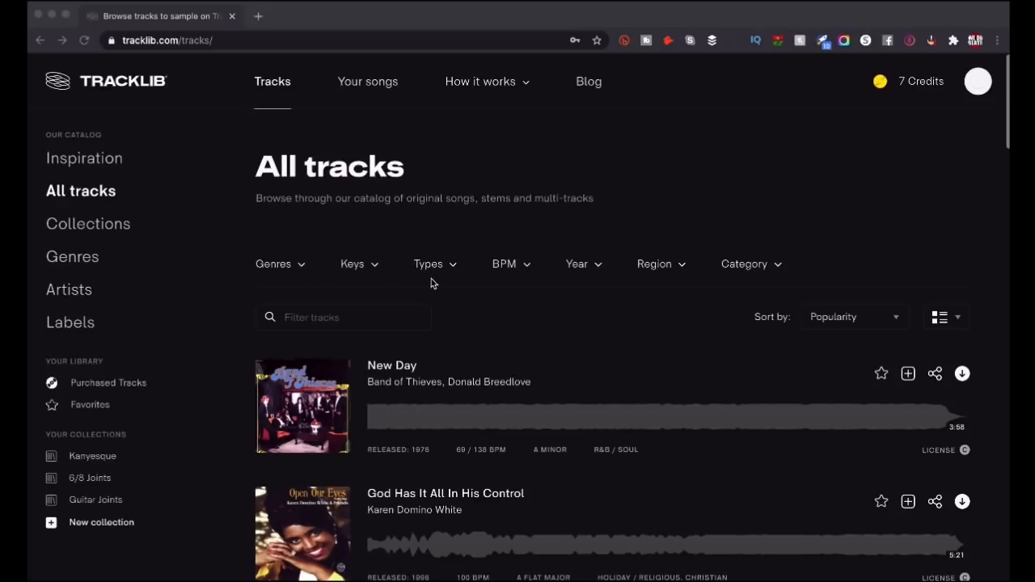
# Filter the full track catalog to the R&B / Soul genre.
pyautogui.click(301, 268)
pyautogui.click(301, 268)
pyautogui.click(301, 267)
pyautogui.click(300, 266)
pyautogui.scroll(-4, 296, 430)
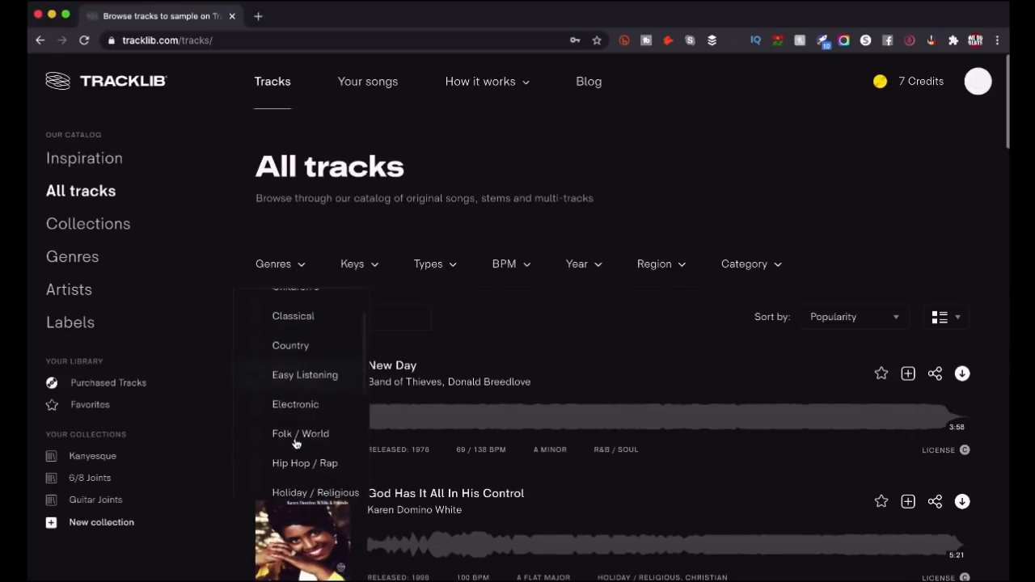
pyautogui.click(264, 442)
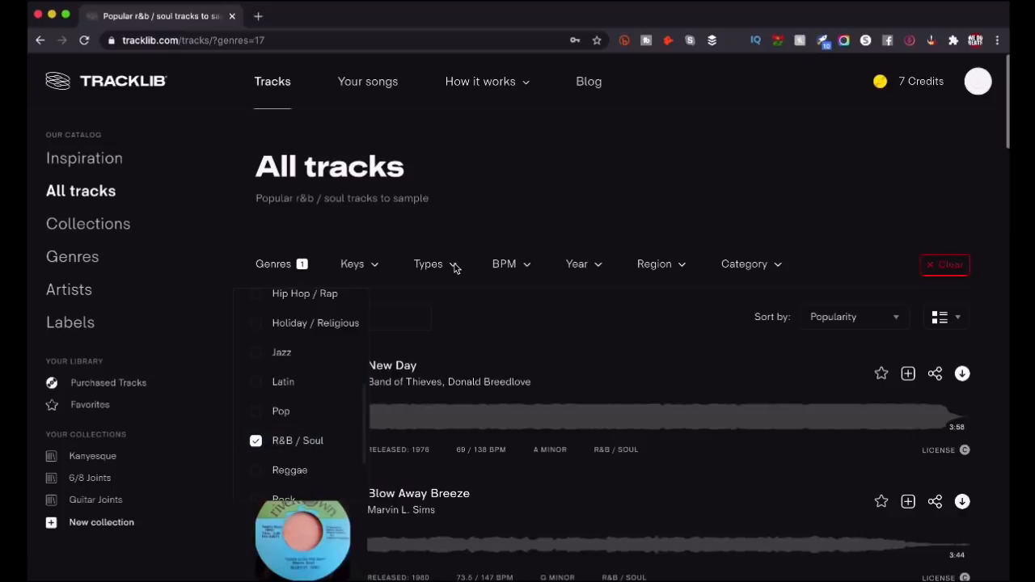
# Narrow the tracks to the Vocals type and to release years 1970 to 1980.
pyautogui.click(455, 267)
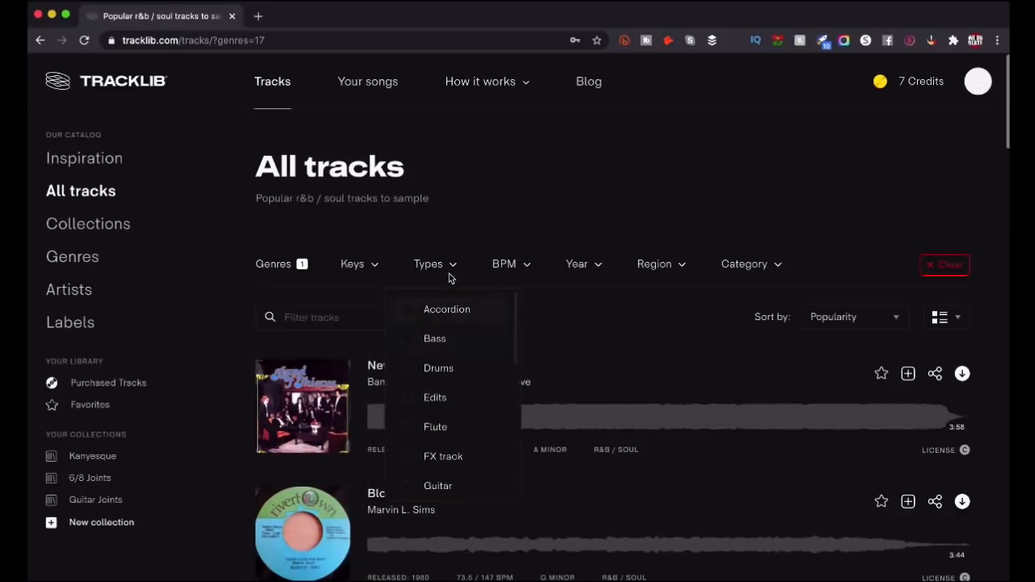
pyautogui.scroll(-5, 468, 426)
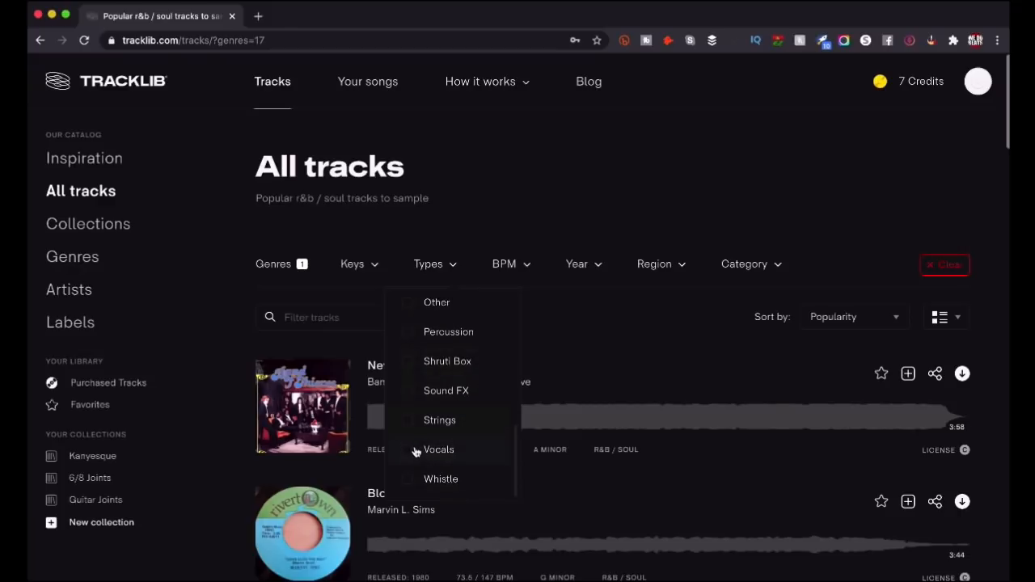
pyautogui.click(416, 451)
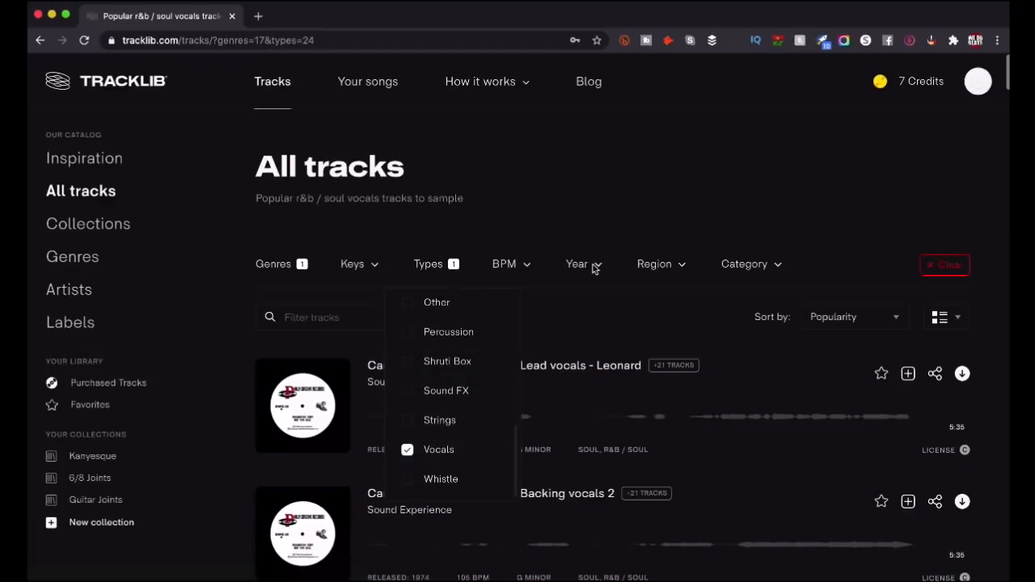
pyautogui.click(598, 266)
pyautogui.click(598, 266)
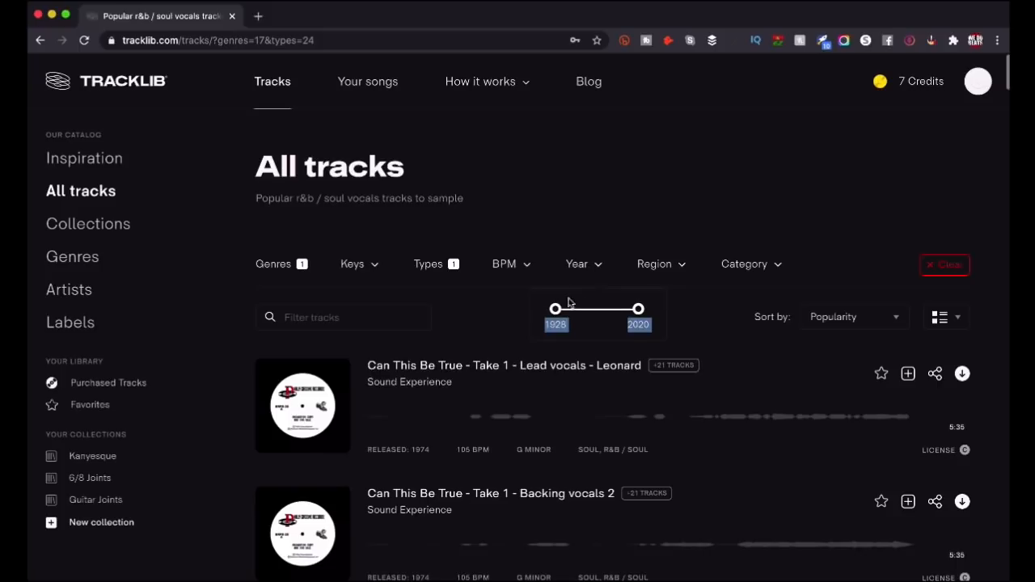
pyautogui.moveTo(568, 313); pyautogui.dragTo(608, 312)
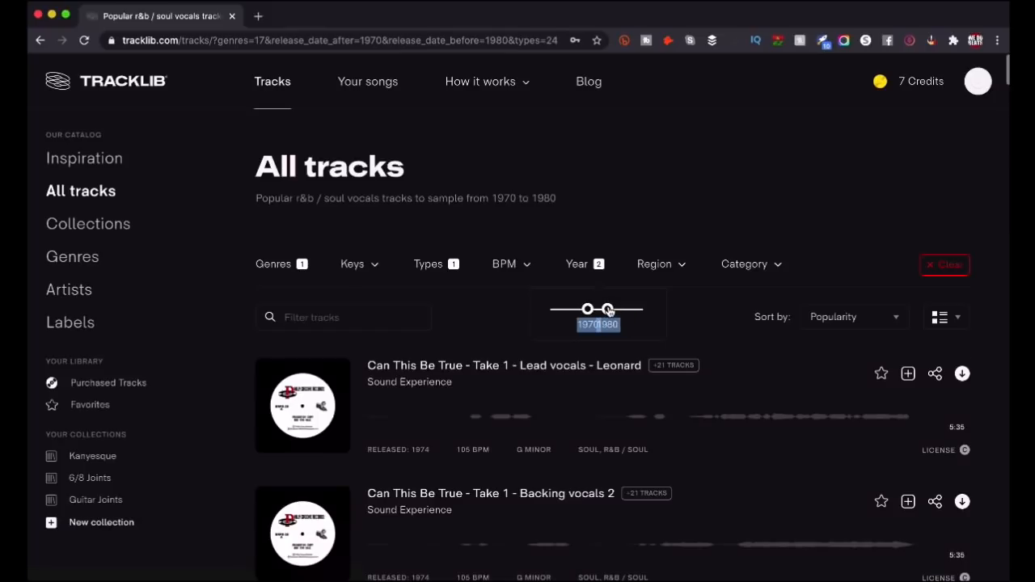
# Restrict the region to North America and look through the filtered vocal tracks.
pyautogui.click(682, 267)
pyautogui.scroll(-1, 686, 405)
pyautogui.scroll(-2, 686, 405)
pyautogui.click(642, 421)
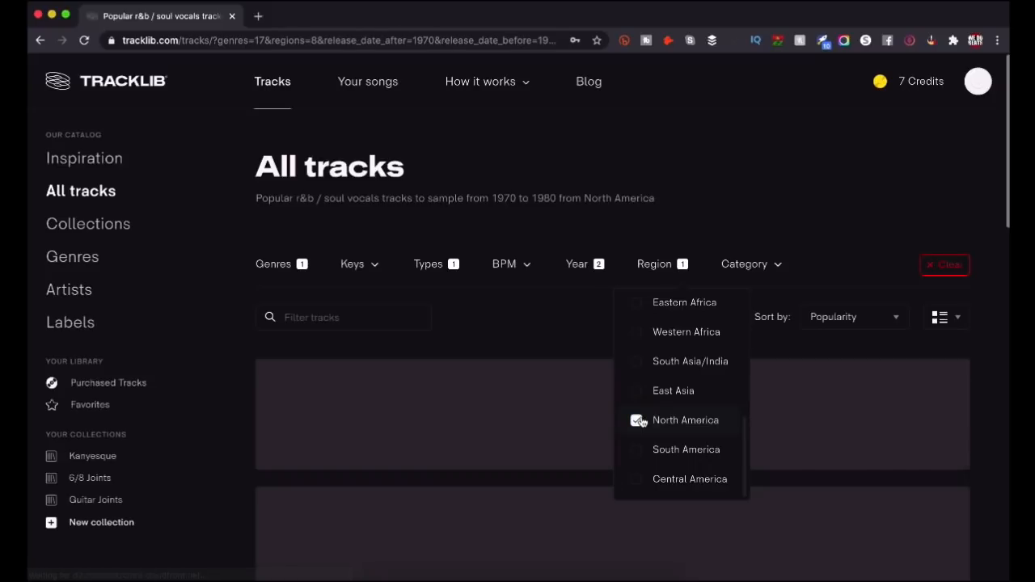
pyautogui.scroll(-5, 575, 352)
pyautogui.scroll(-10, 575, 352)
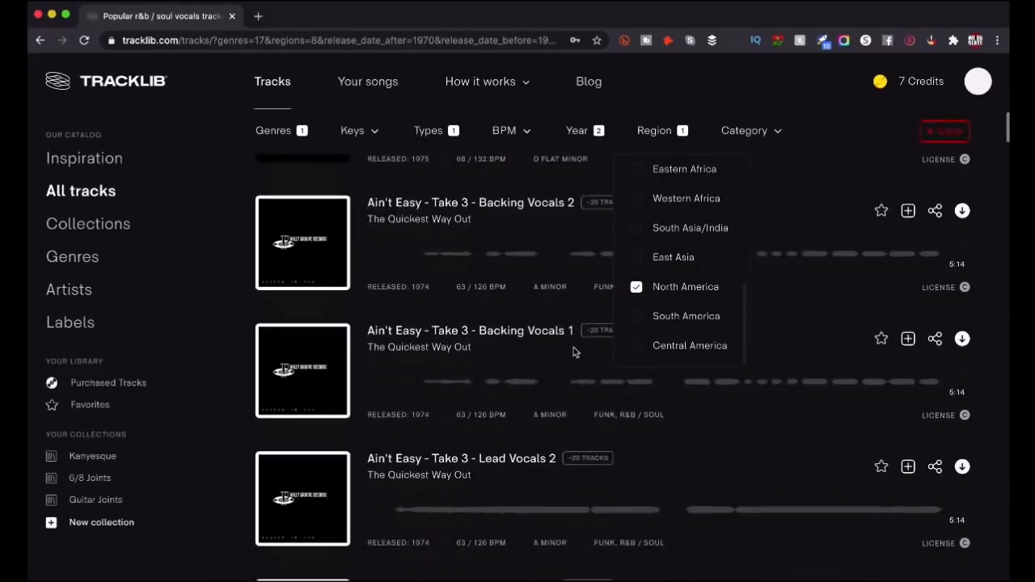
pyautogui.scroll(-3, 574, 351)
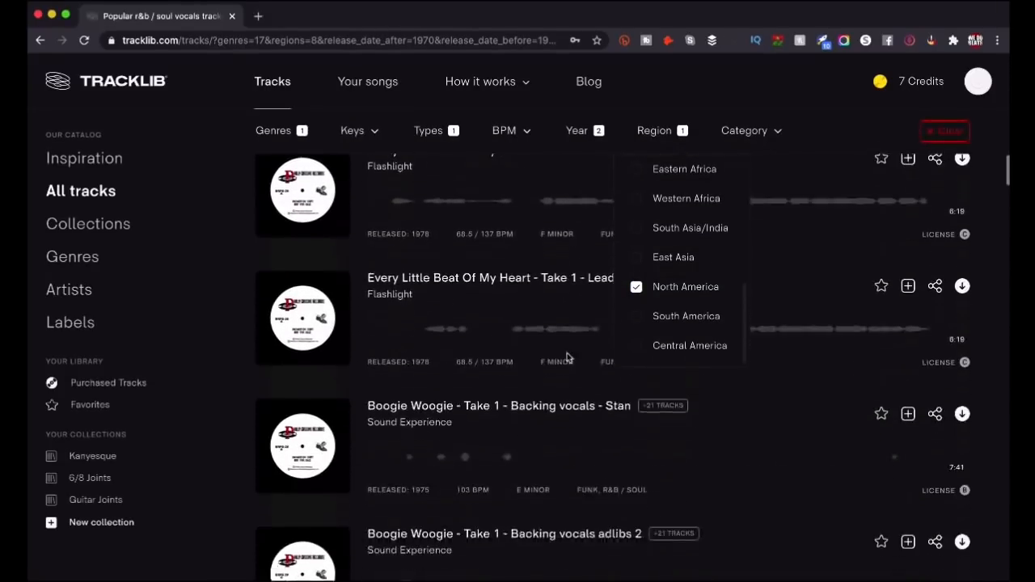
# Add Drums and Guitar to the track type filter.
pyautogui.scroll(20, 605, 351)
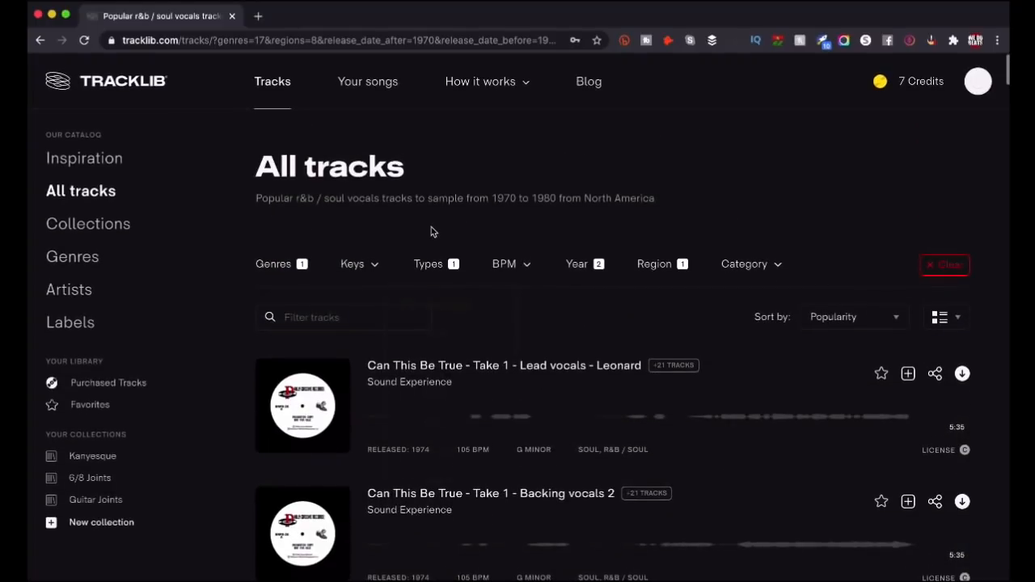
pyautogui.click(433, 267)
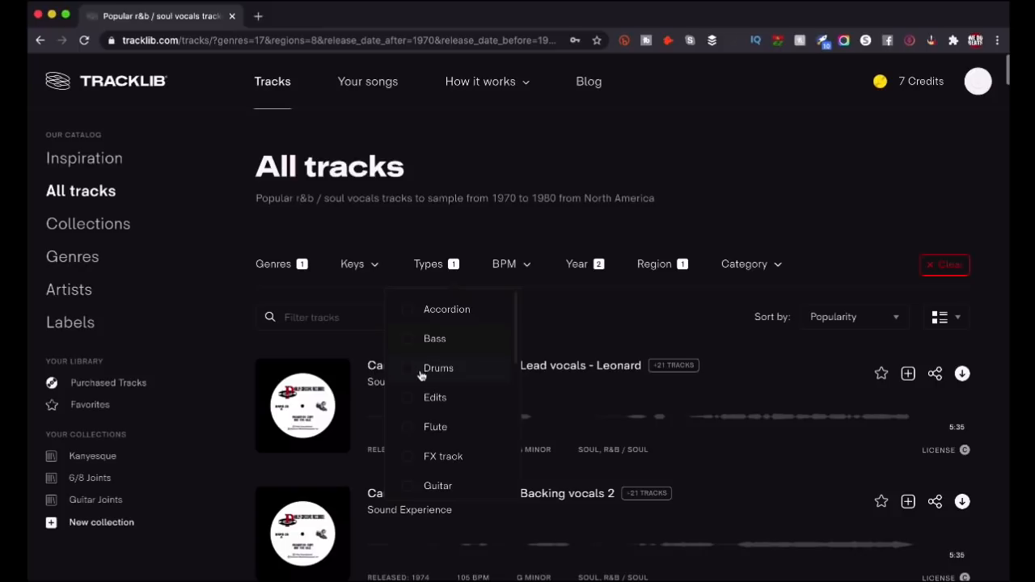
pyautogui.click(416, 369)
pyautogui.scroll(-3, 424, 413)
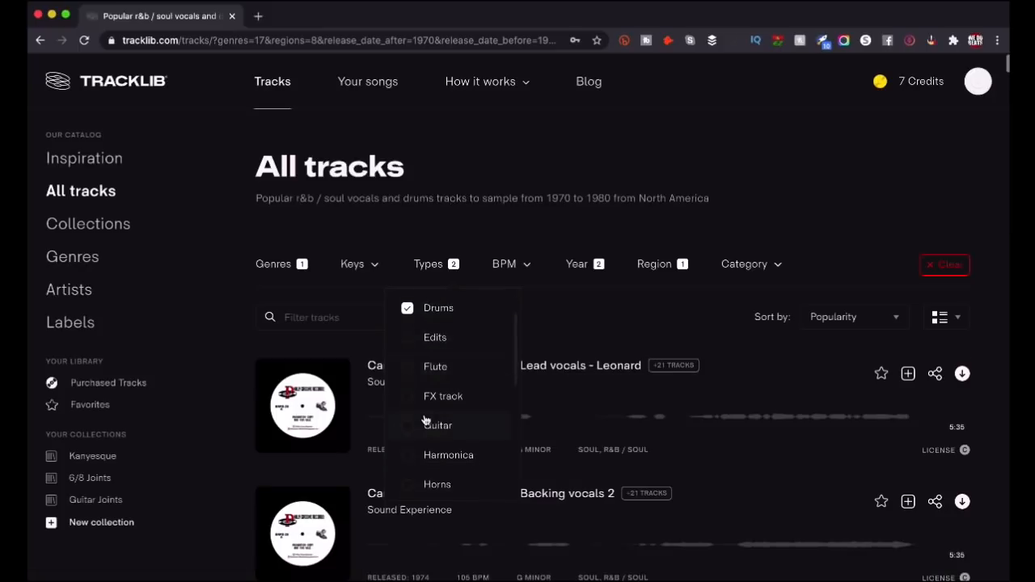
pyautogui.click(414, 366)
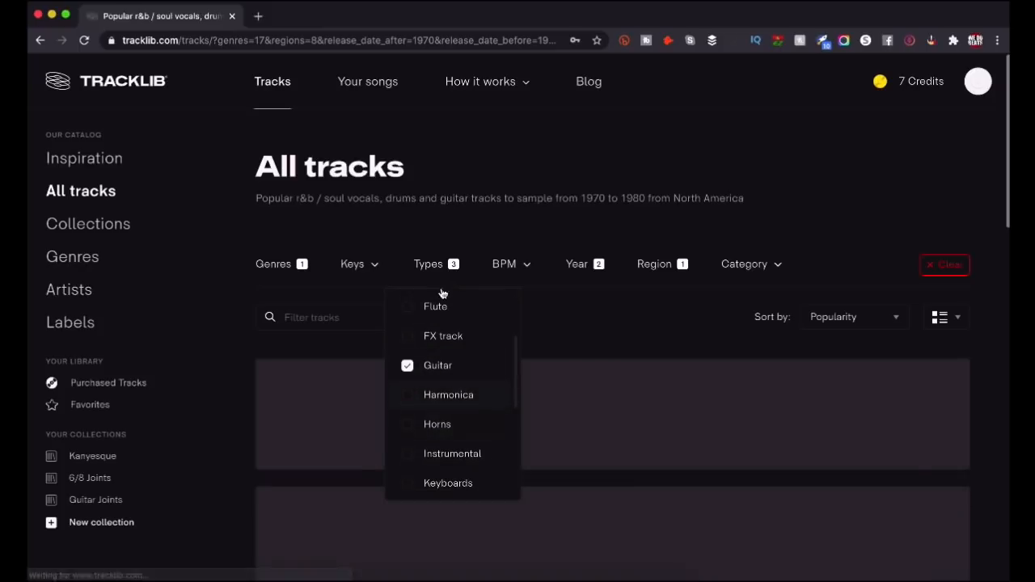
pyautogui.click(434, 233)
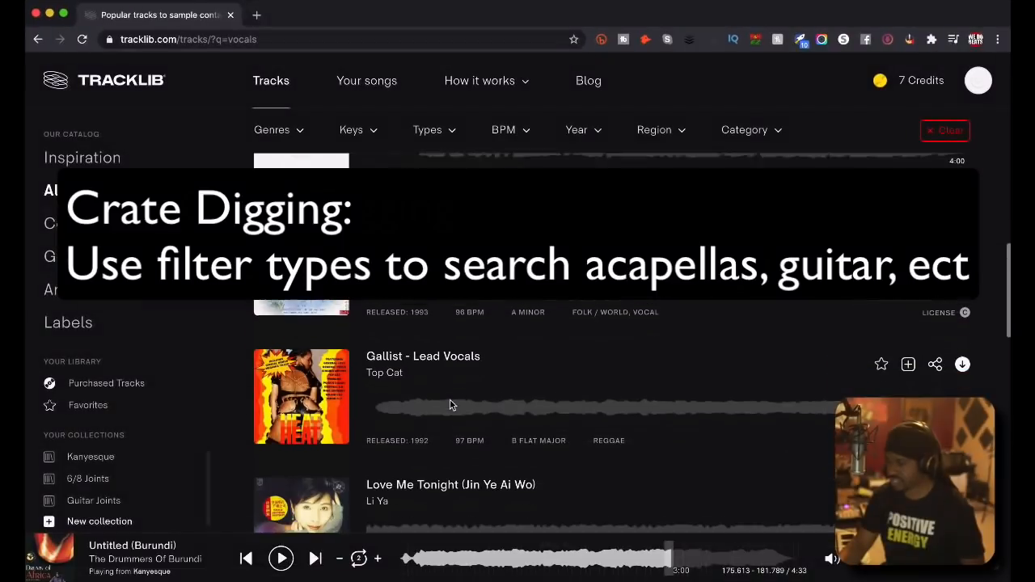
# Browse the tracks matching "vocals" and switch to the Tracklib Kanye project in Logic Pro.
pyautogui.scroll(-1, 451, 404)
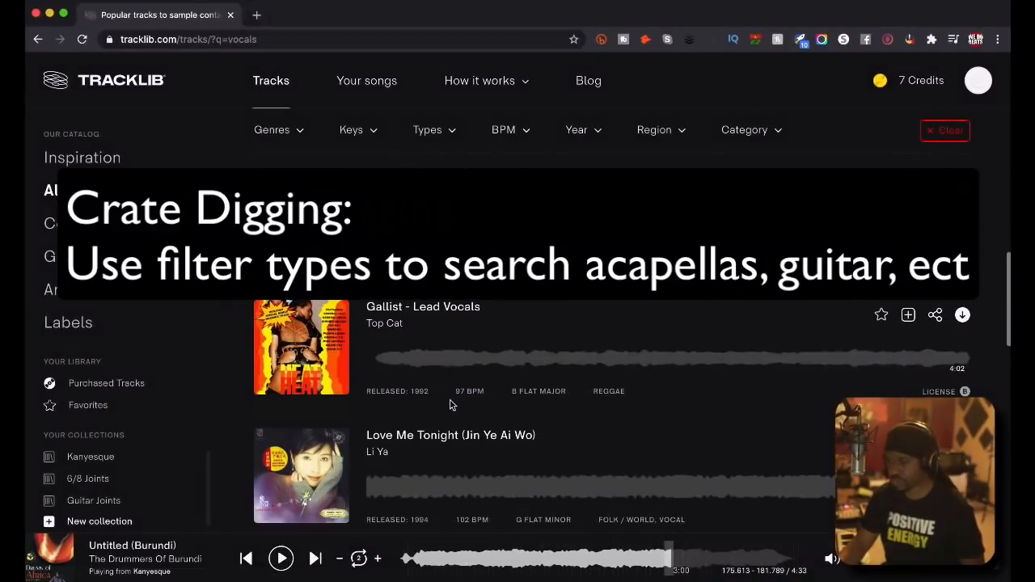
pyautogui.scroll(-3, 450, 404)
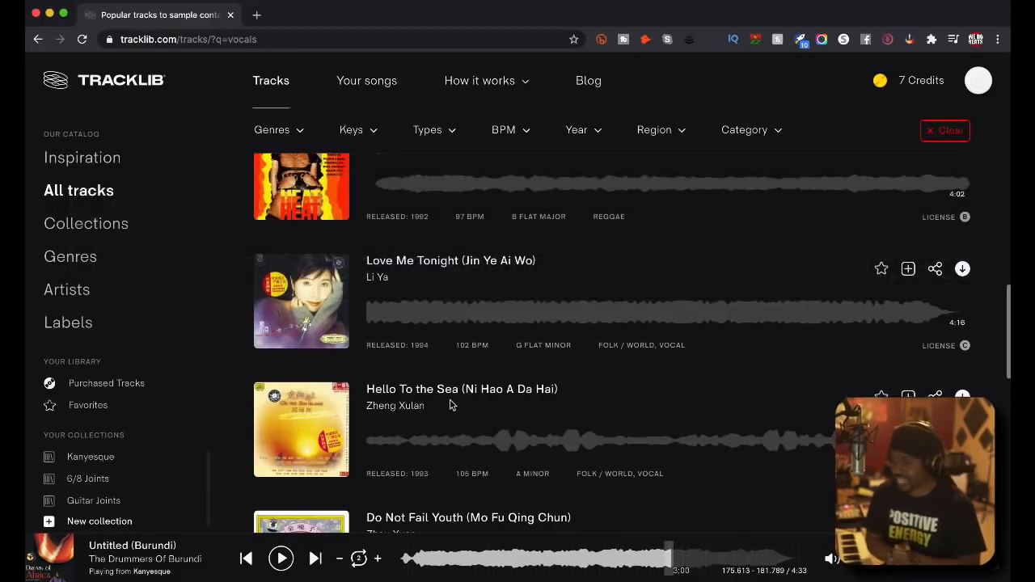
pyautogui.click(50, 14)
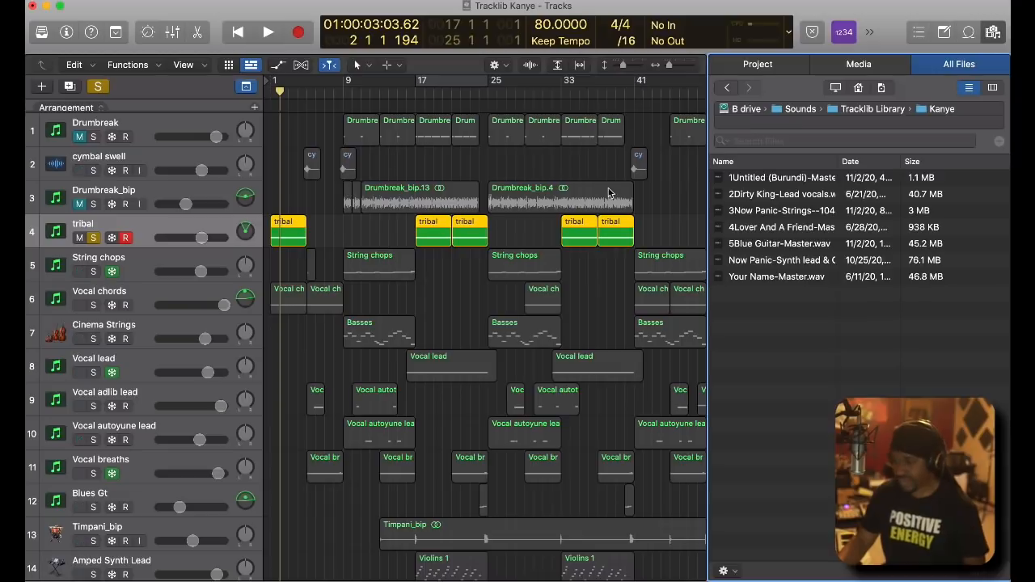
# Play the soloed tribal drum chops from the project start with their Serato Sample window open, and close that window.
pyautogui.press('Return')
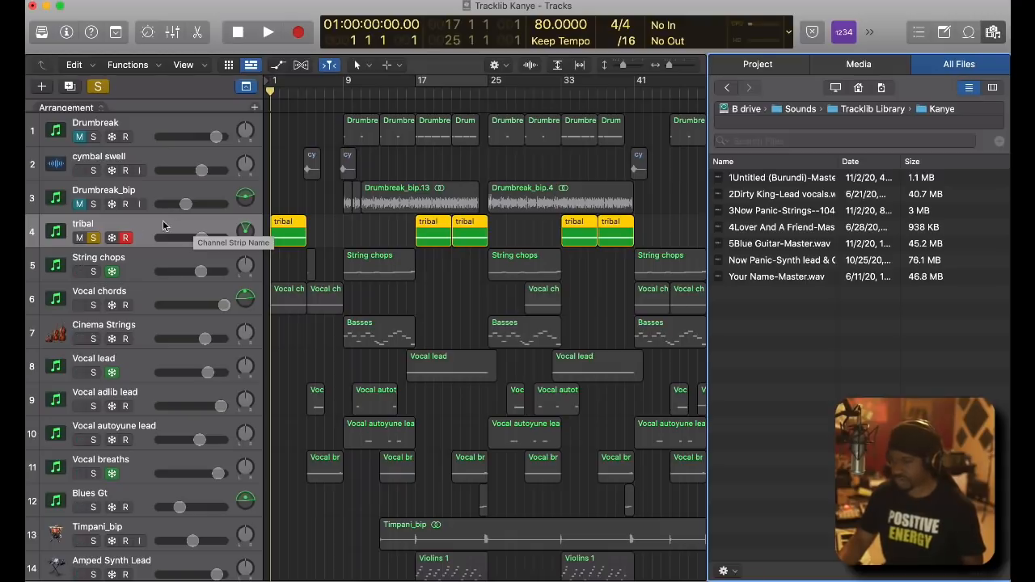
pyautogui.press('super+Right')
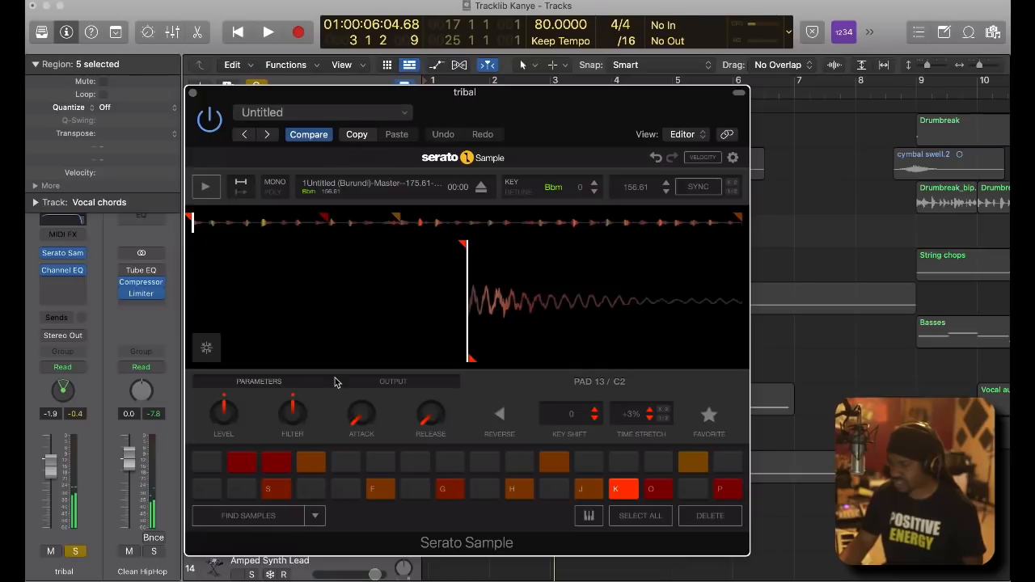
pyautogui.press('space')
pyautogui.press('space')
pyautogui.press('Return')
pyautogui.press('space')
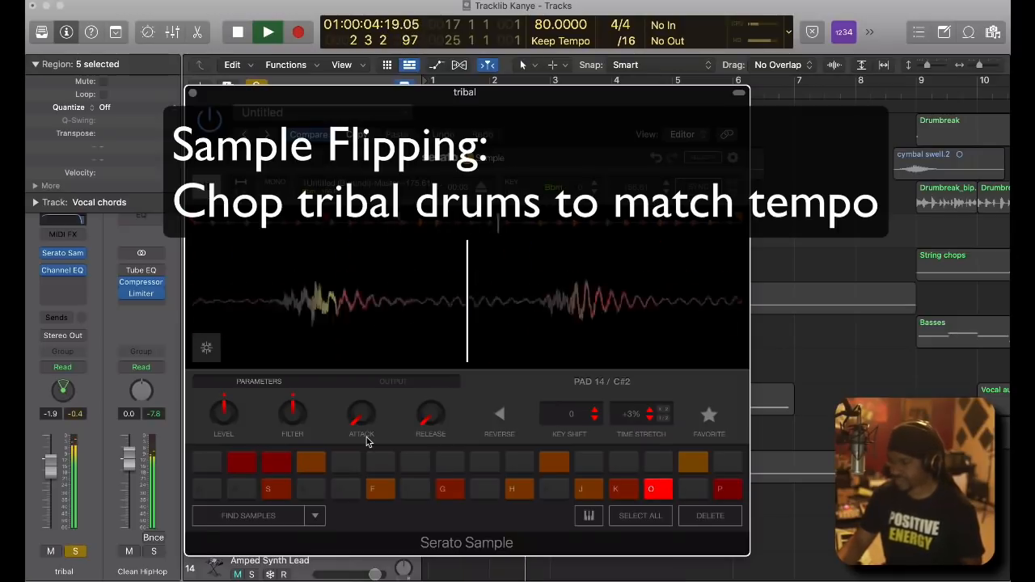
pyautogui.press('space')
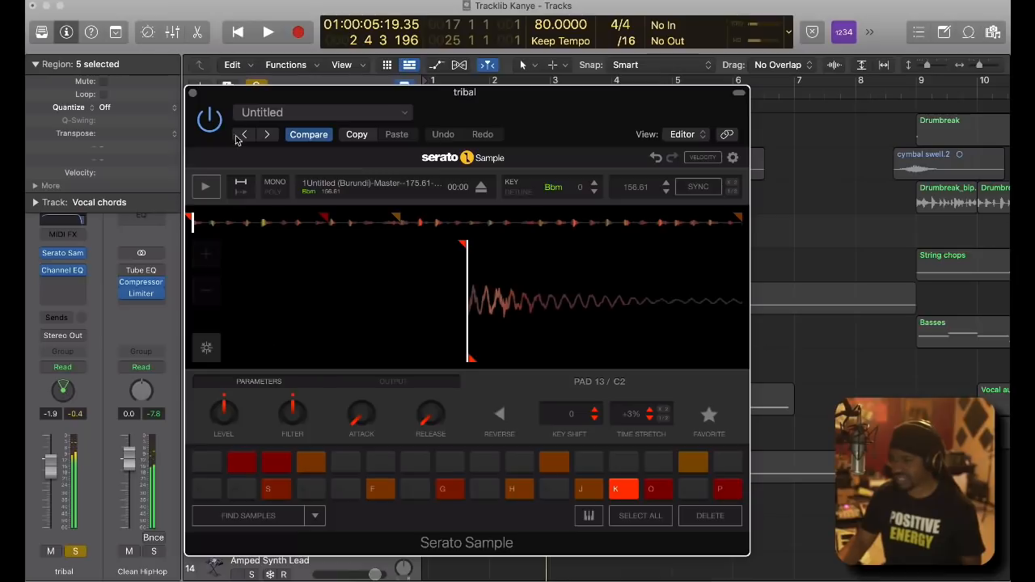
pyautogui.click(194, 93)
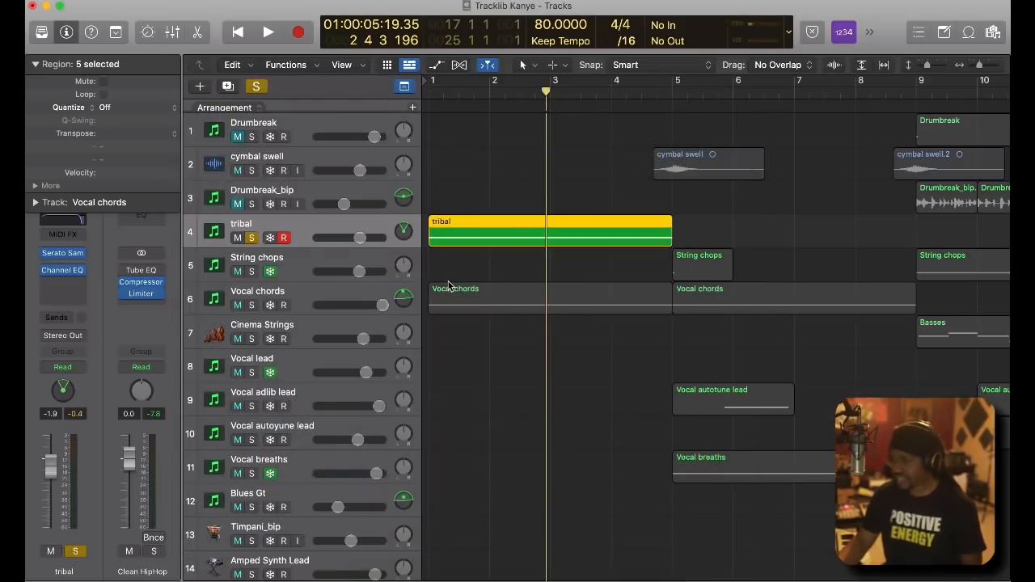
# Preview the Dirty King lead vocals file from the Kanye sample folder for the Vocal chords track.
pyautogui.scroll(-2, 448, 282)
pyautogui.scroll(-2, 449, 283)
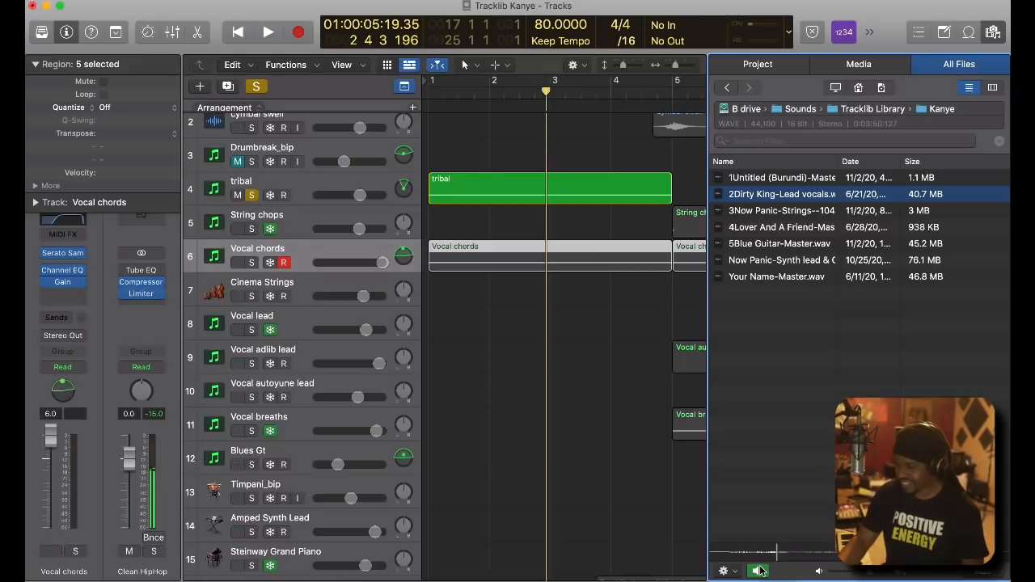
pyautogui.click(760, 571)
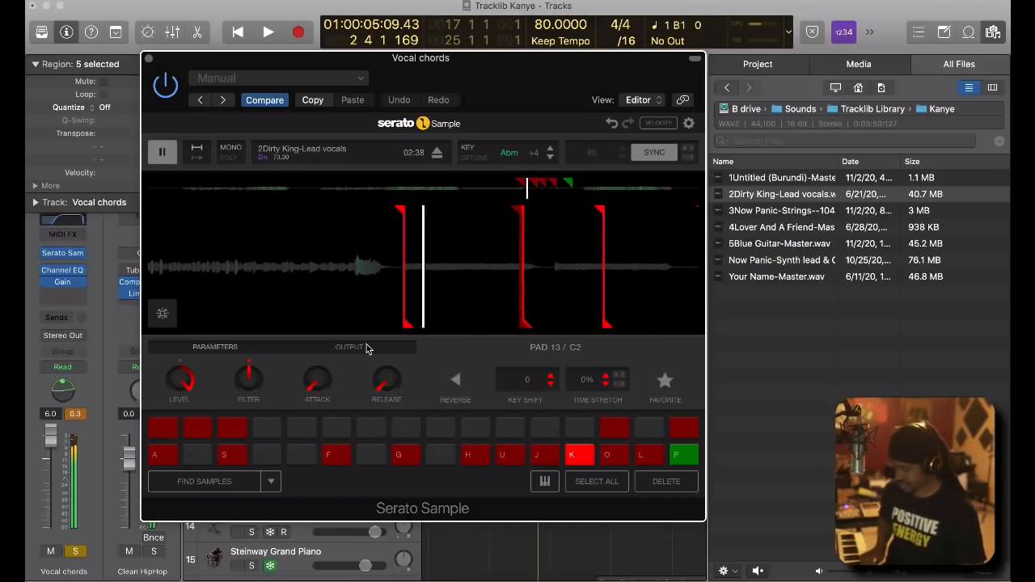
# Audition the Dirty King vocal chops on pads 15 and 13 of the Vocal chords track's Serato Sample.
pyautogui.press('l')
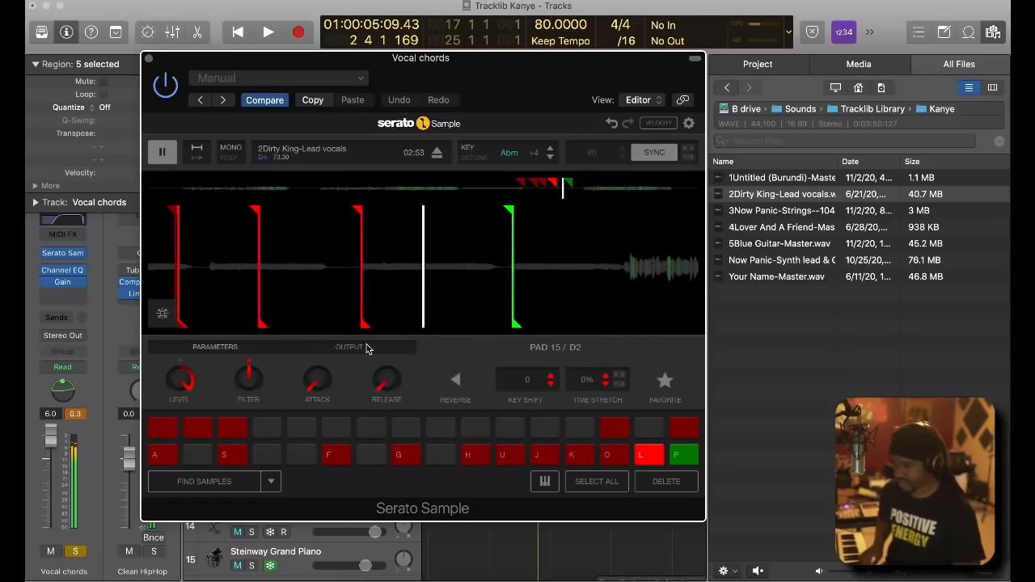
pyautogui.press('k')
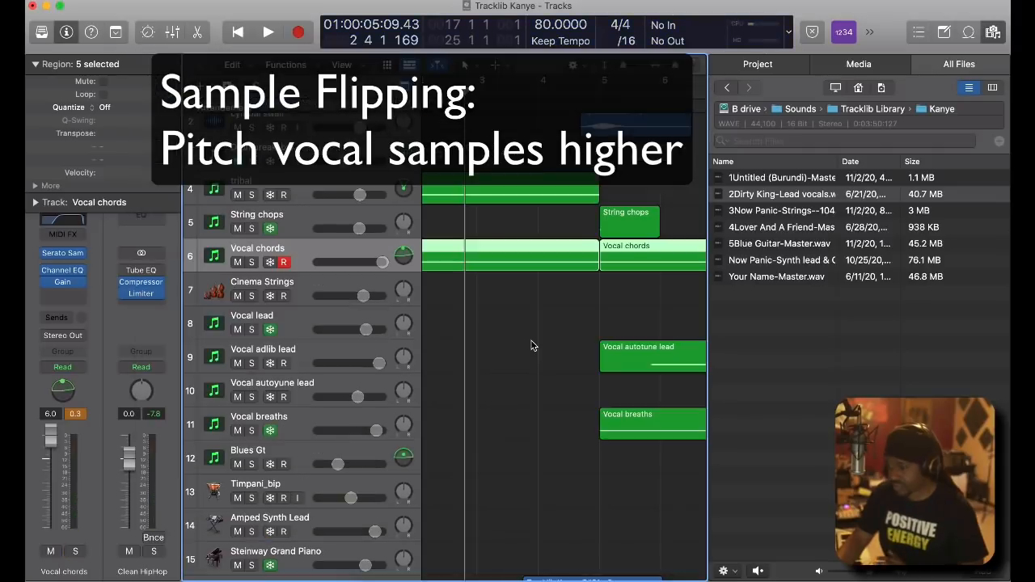
# Play the soloed Vocal lead region from its start at bar 16 and stop around bar 20.
pyautogui.hscroll(4, 532, 345)
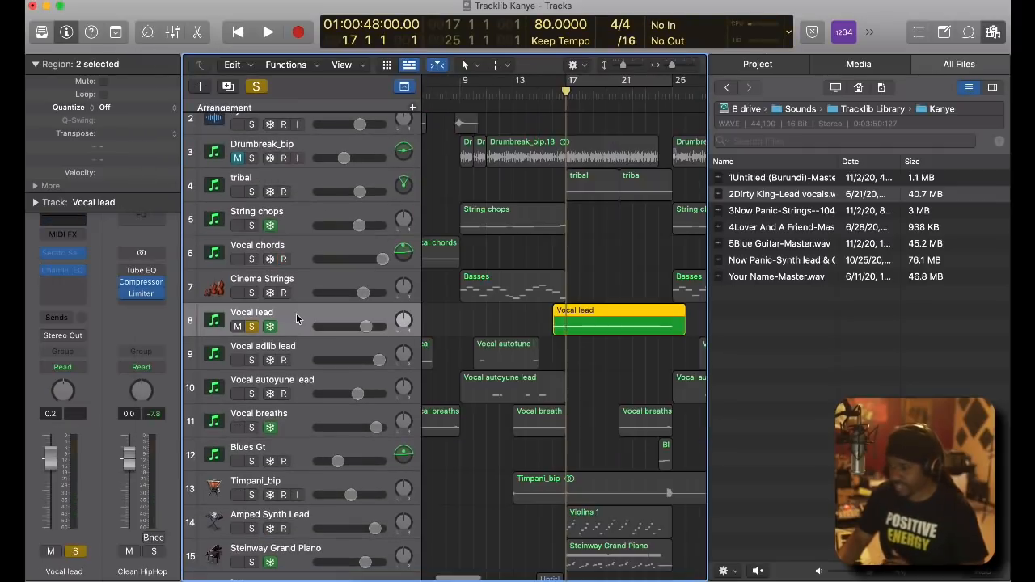
pyautogui.press(',')
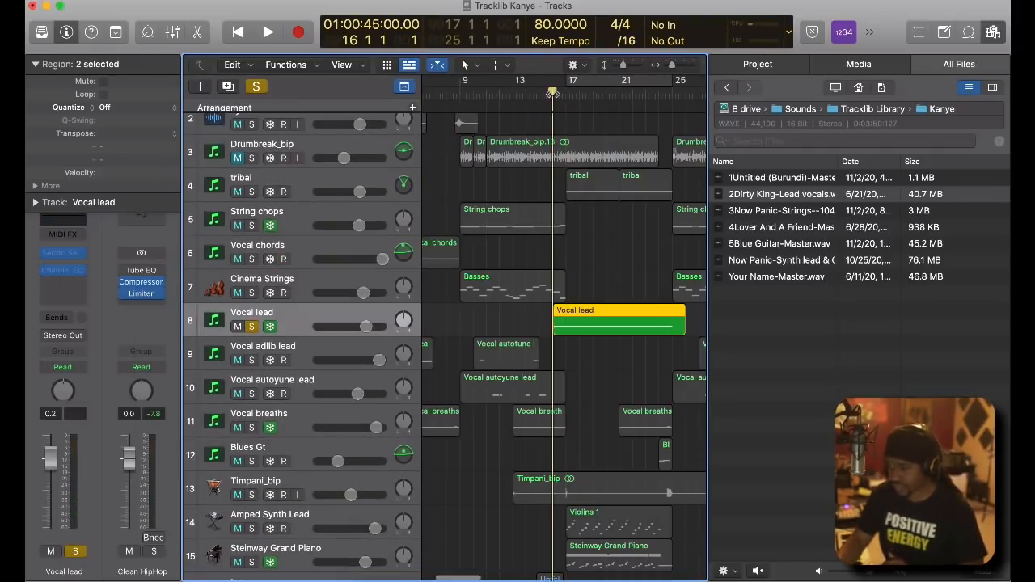
pyautogui.press('space')
pyautogui.hscroll(2, 548, 371)
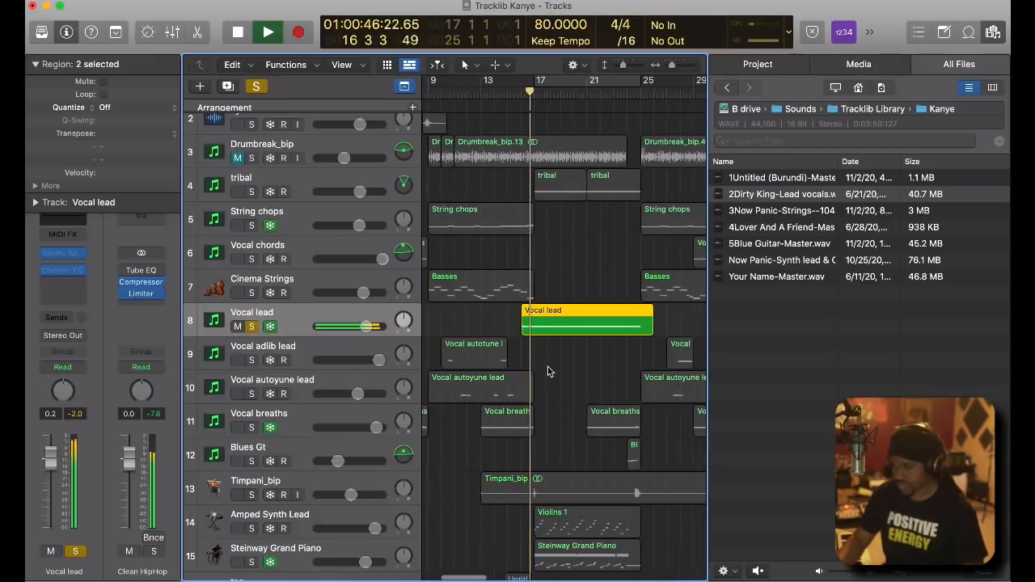
pyautogui.press('super+Right')
pyautogui.press('super+Right')
pyautogui.press('super+Right')
pyautogui.press('super+Right')
pyautogui.press('super+Left')
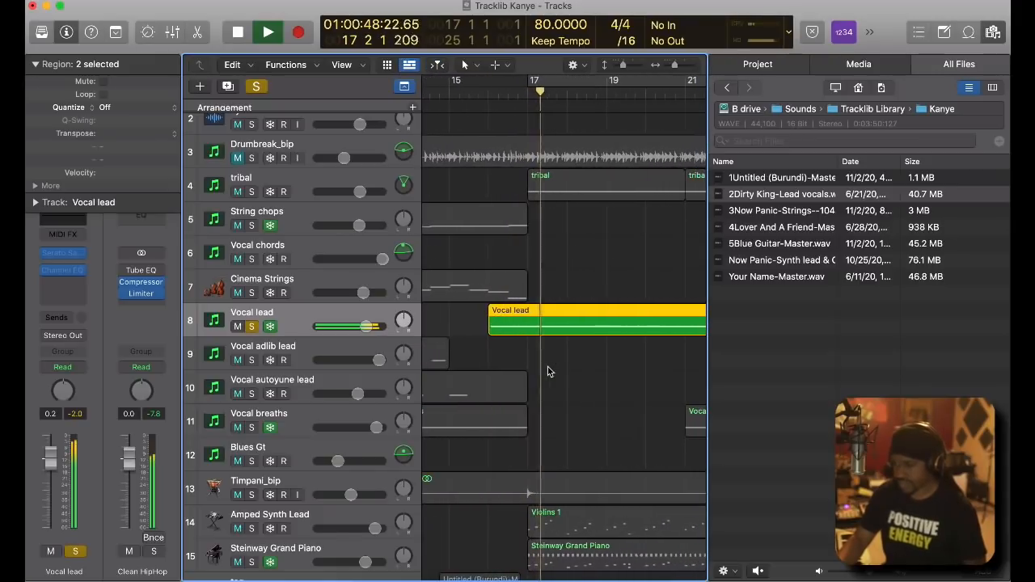
pyautogui.hscroll(1, 548, 371)
pyautogui.hscroll(-1, 548, 371)
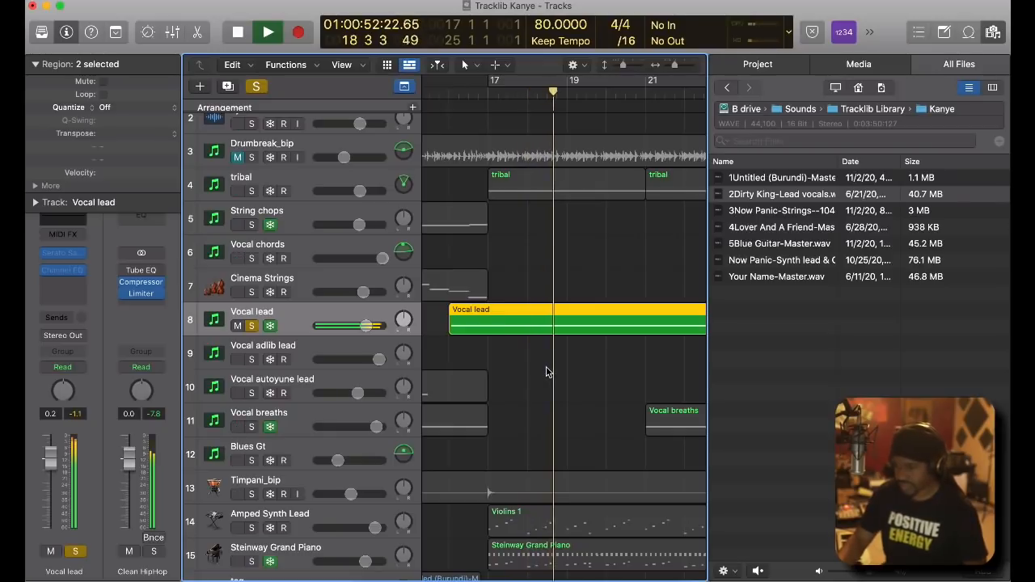
pyautogui.hscroll(2, 546, 372)
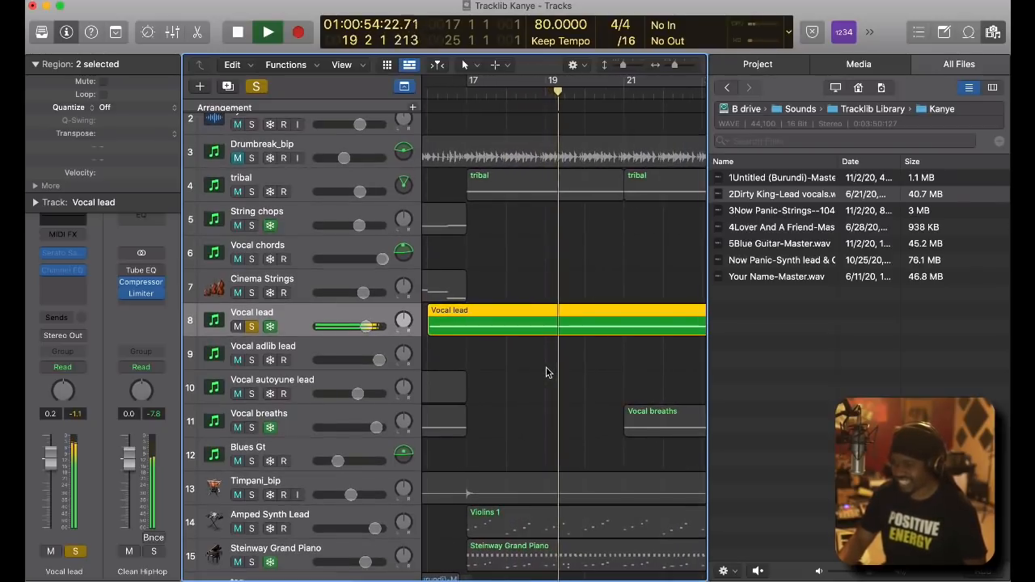
pyautogui.press('super+Left')
pyautogui.press('super+Left')
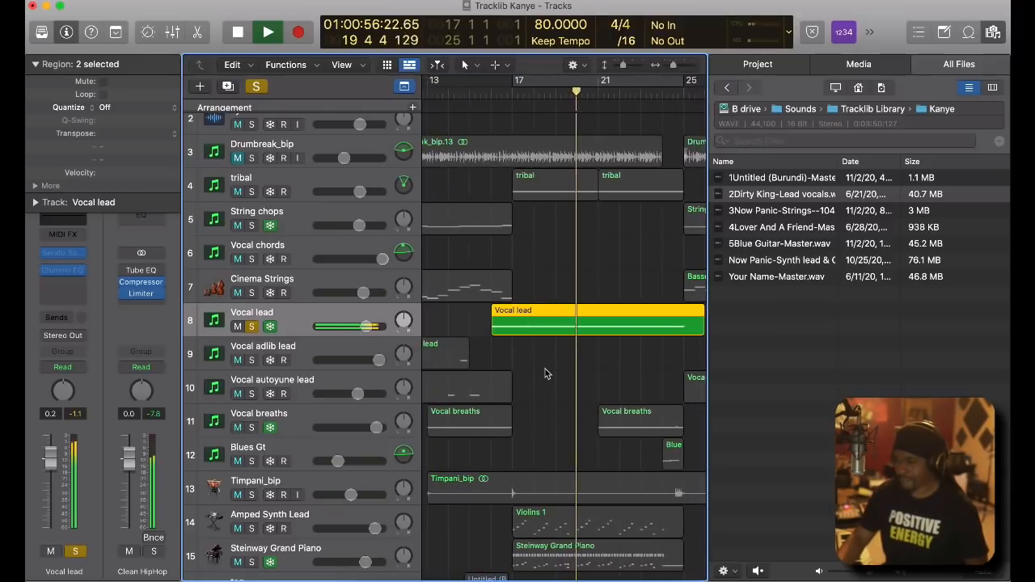
pyautogui.press('space')
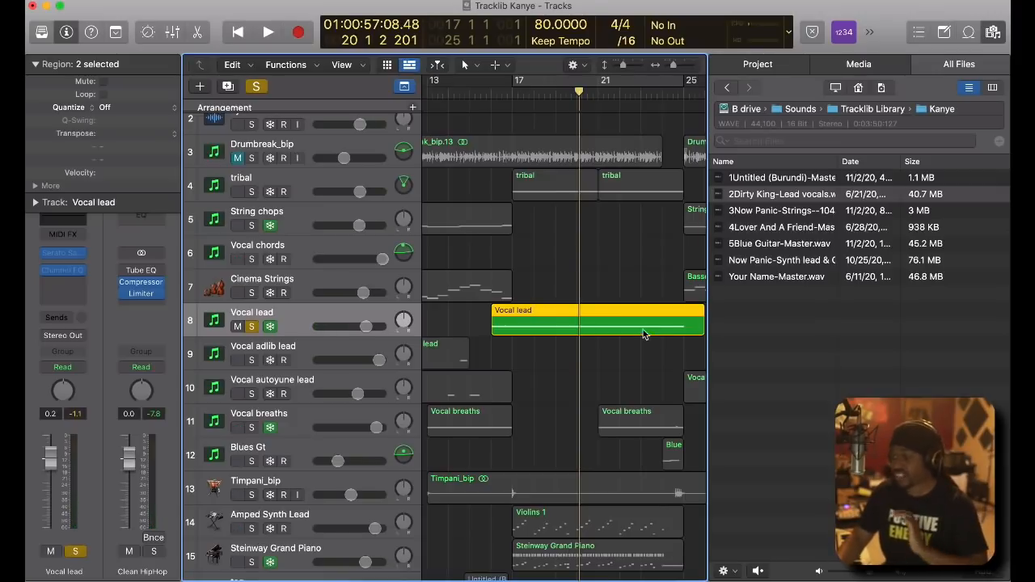
# Play the closing part of the soloed Vocal lead region from bar 23.
pyautogui.hscroll(2, 665, 318)
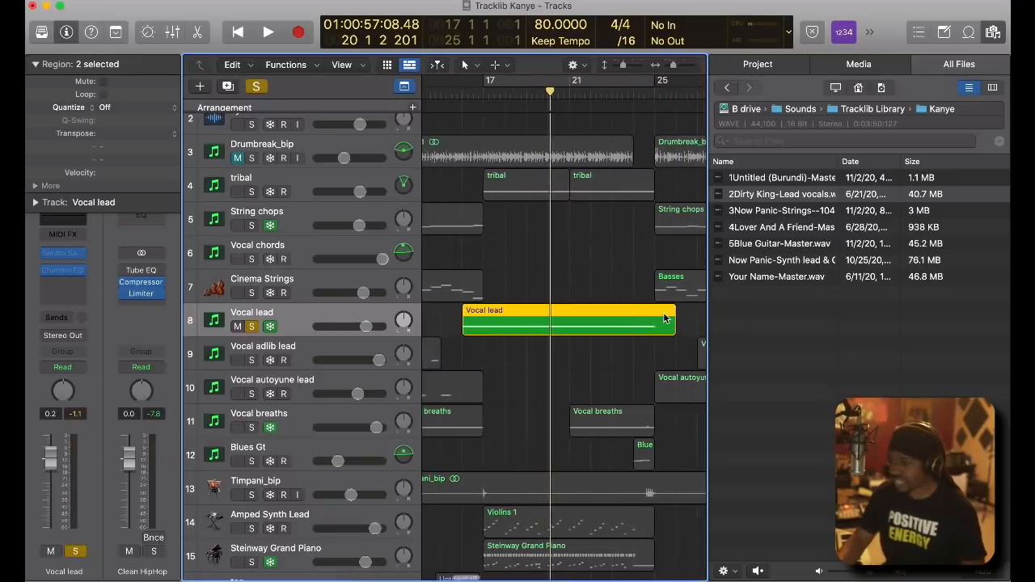
pyautogui.click(615, 95)
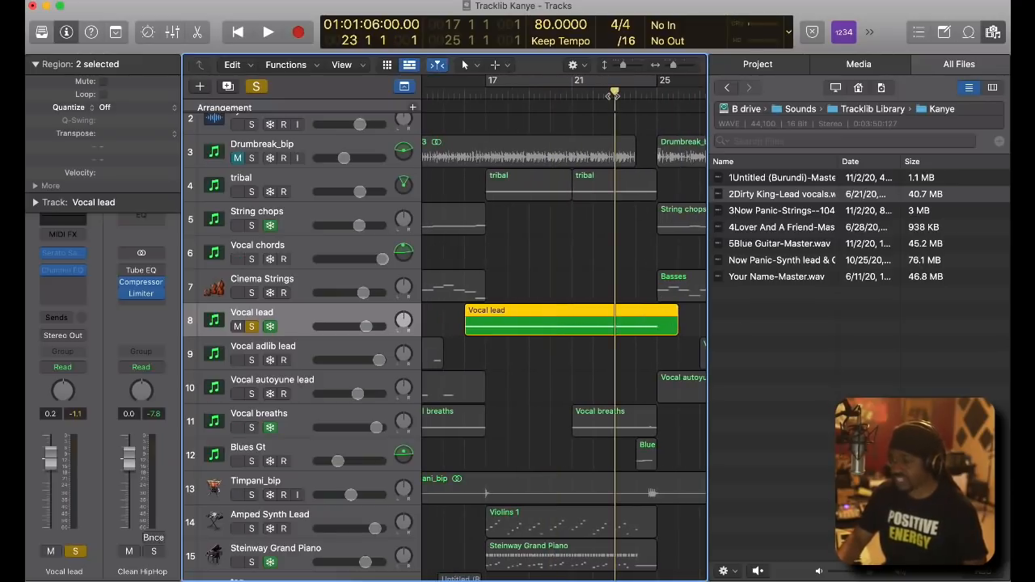
pyautogui.press('space')
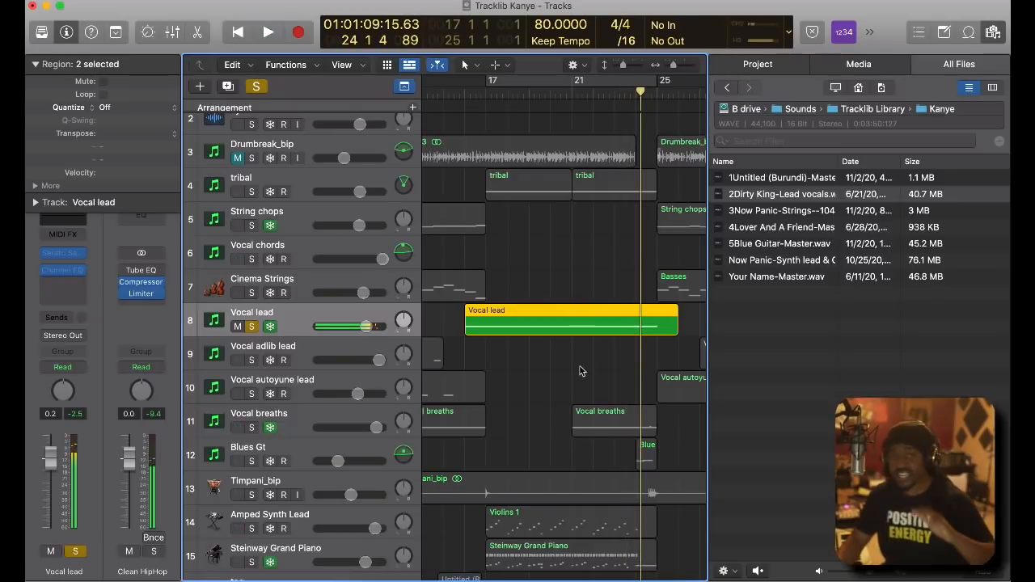
# Solo the Vocal adlib lead track and play its first region, which starts at bar 5.
pyautogui.hscroll(-5, 554, 396)
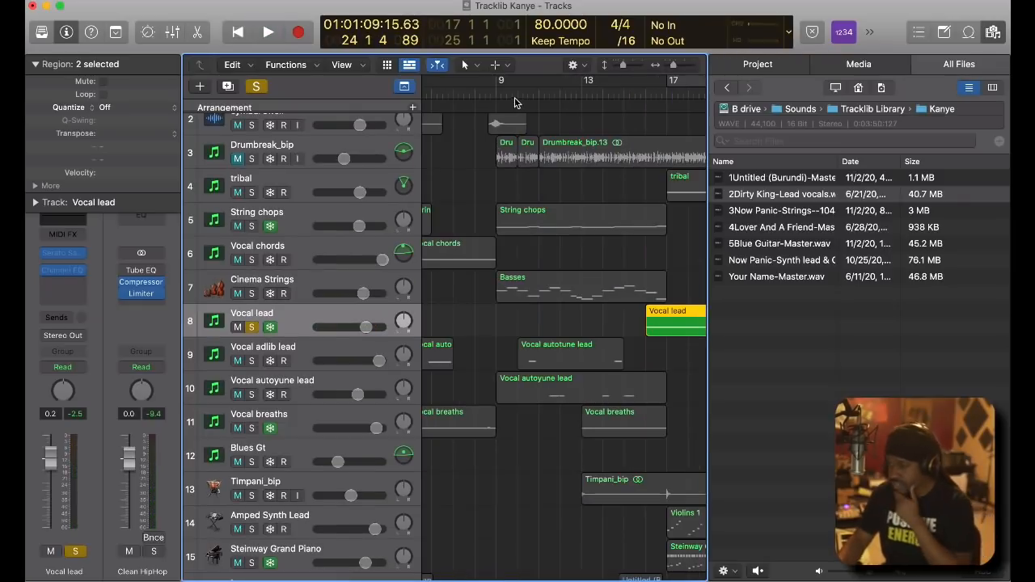
pyautogui.click(508, 94)
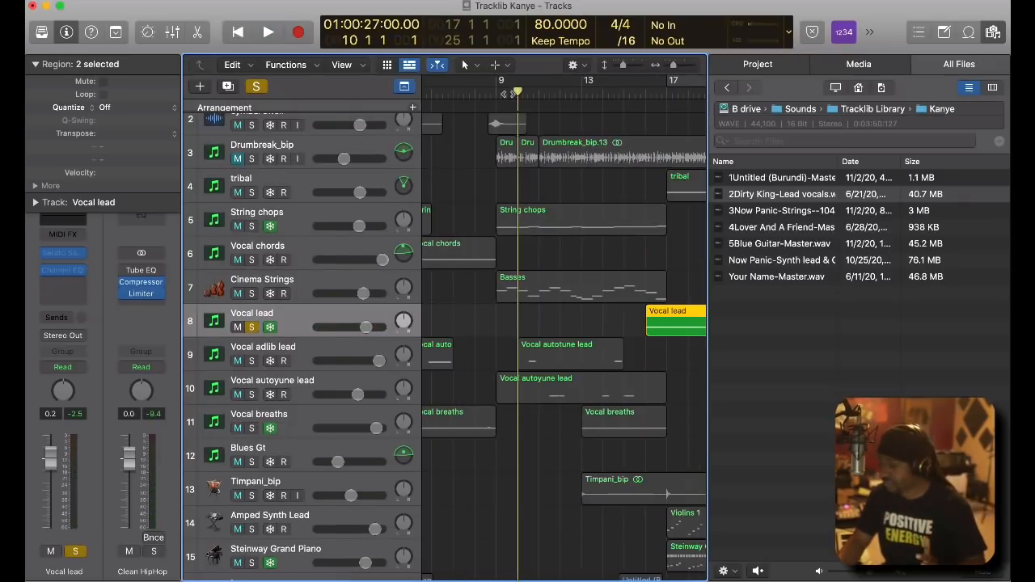
pyautogui.click(462, 343)
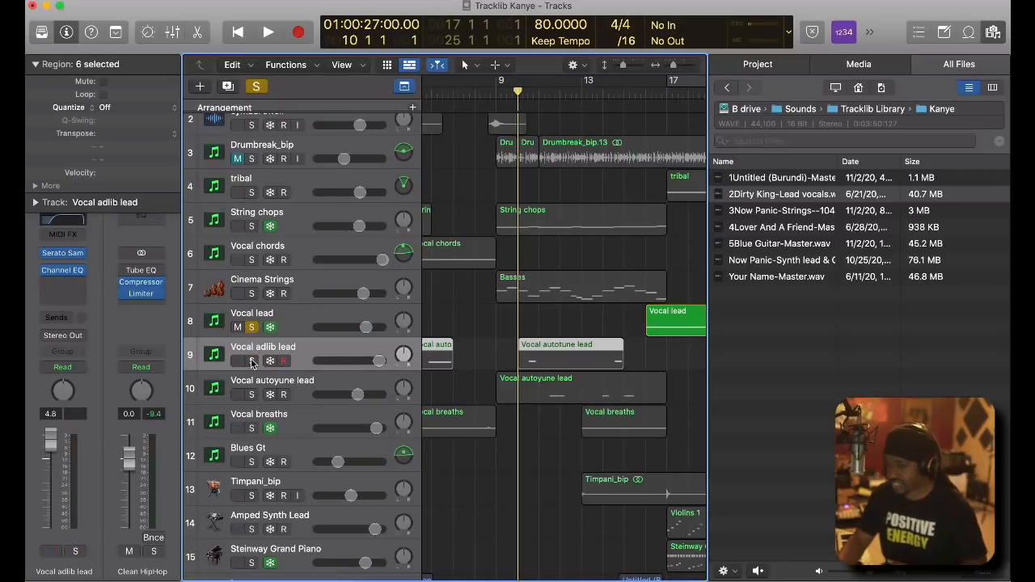
pyautogui.click(252, 360)
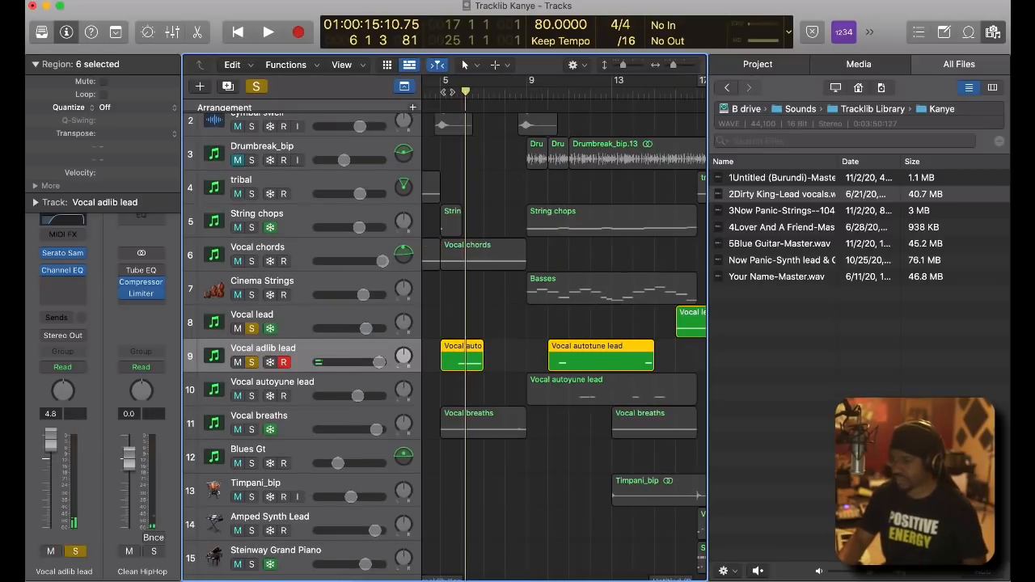
pyautogui.click(448, 93)
pyautogui.press('space')
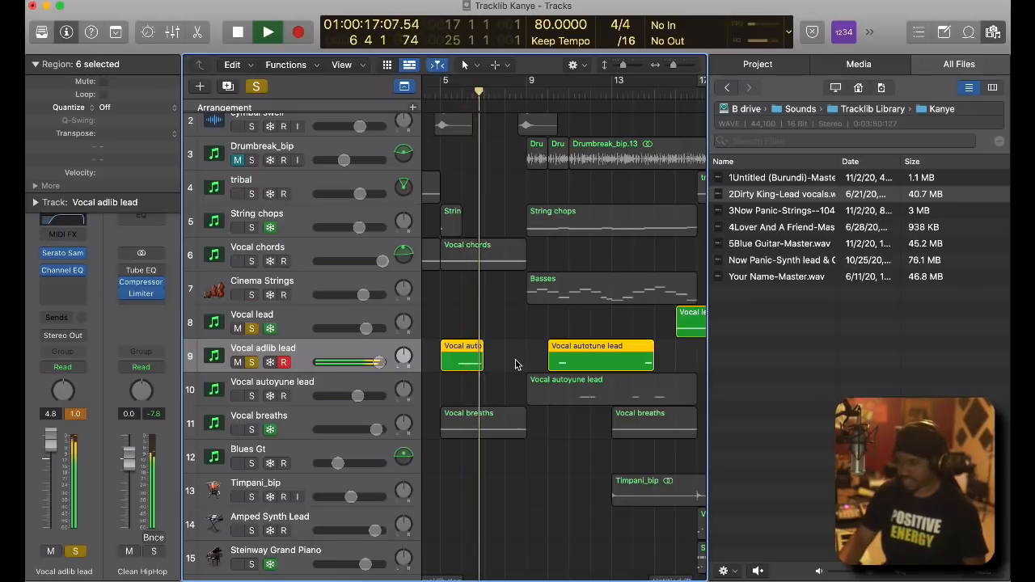
pyautogui.press('space')
# Play the soloed Vocal adlib lead region that starts around bar 27.
pyautogui.hscroll(15, 516, 359)
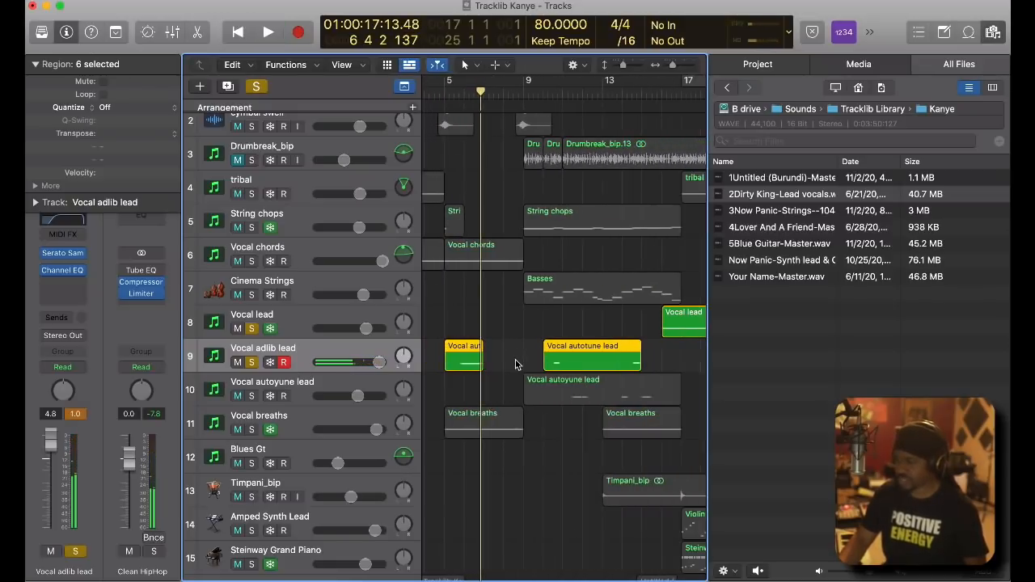
pyautogui.hscroll(4, 515, 363)
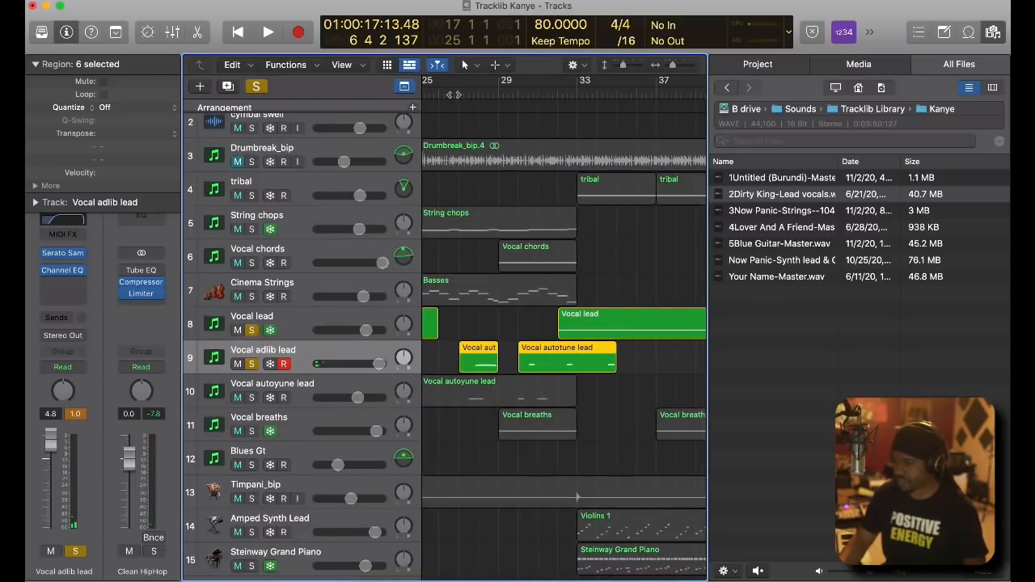
pyautogui.click(459, 95)
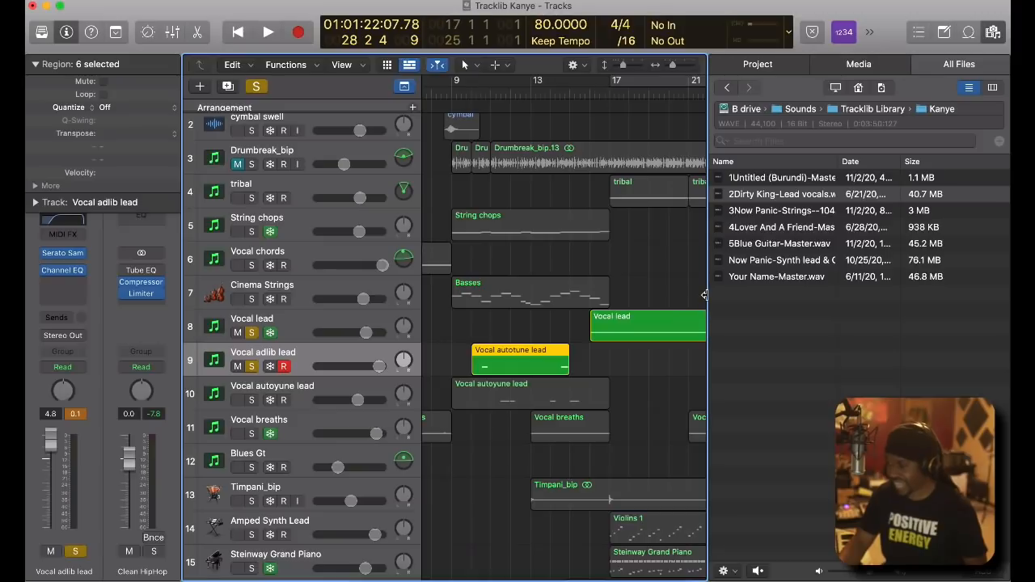
# Solo the Vocal breaths track in place of the adlib lead and play it from bar 5.
pyautogui.hscroll(-5, 477, 390)
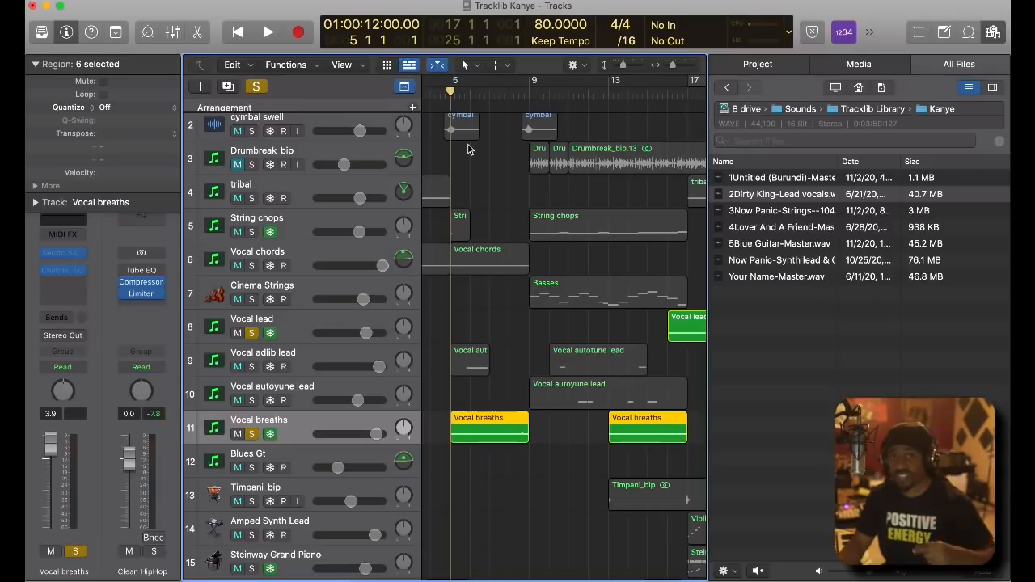
pyautogui.press('space')
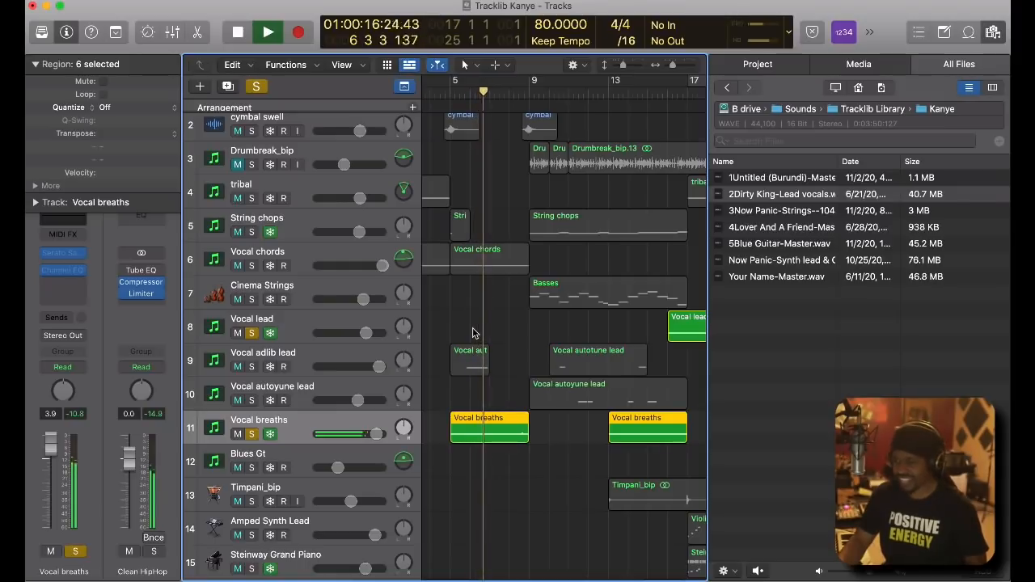
pyautogui.press('space')
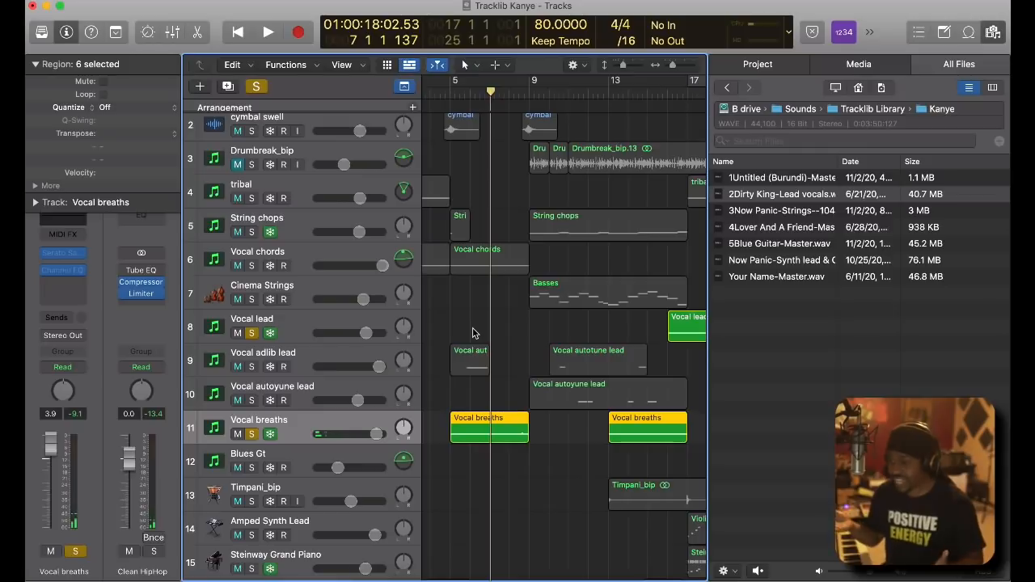
# Solo the Vocal autoyune lead track in place of Vocal breaths and play its chops from around bar 11.
pyautogui.click(473, 334)
pyautogui.click(455, 93)
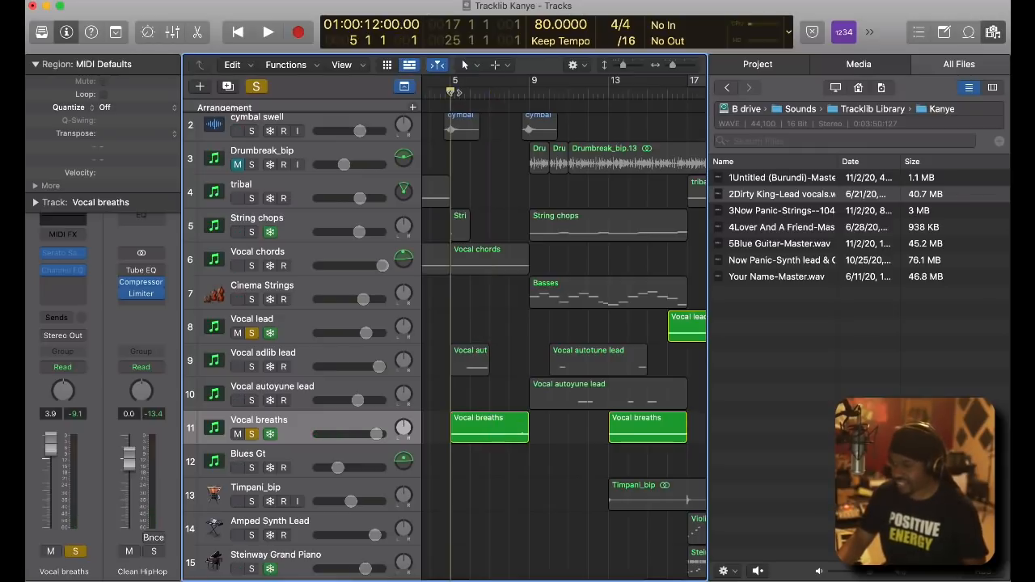
pyautogui.click(321, 358)
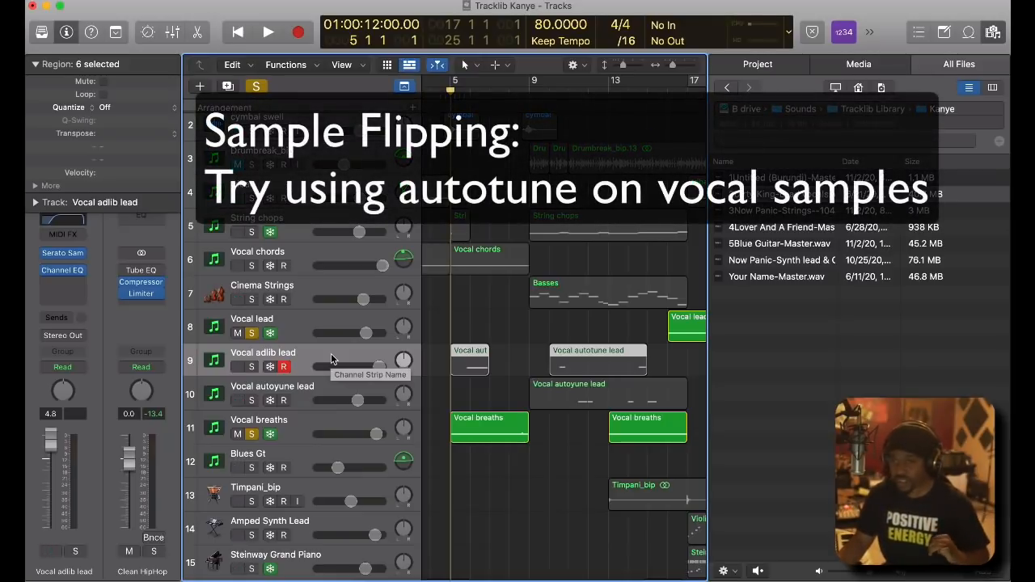
pyautogui.press('space')
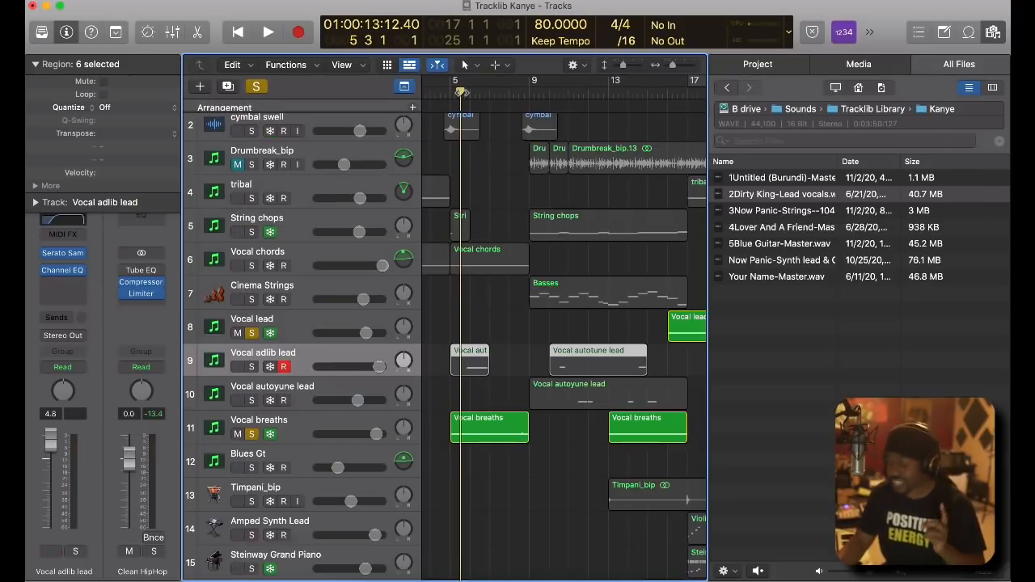
pyautogui.click(252, 366)
pyautogui.click(252, 434)
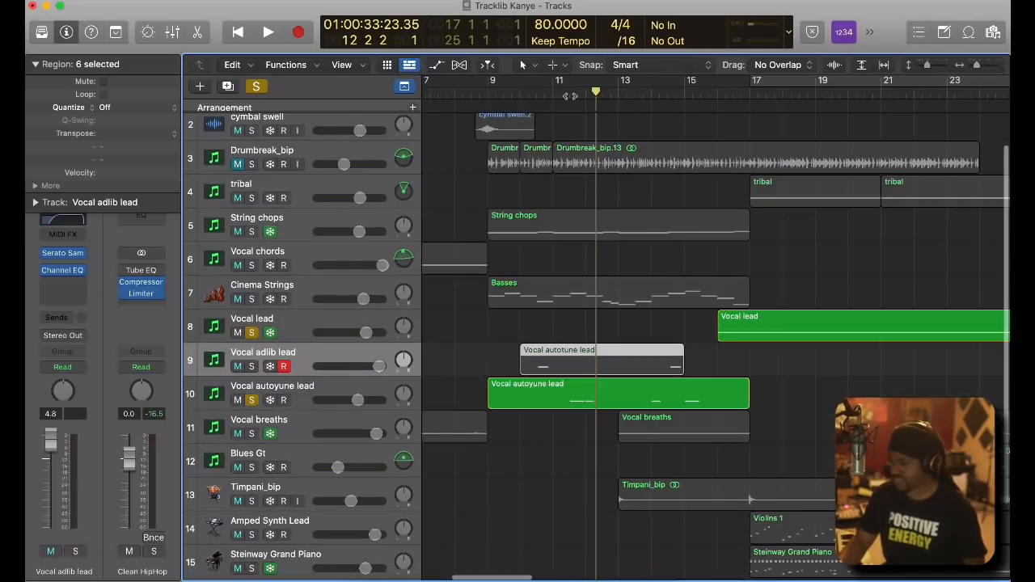
pyautogui.click(570, 95)
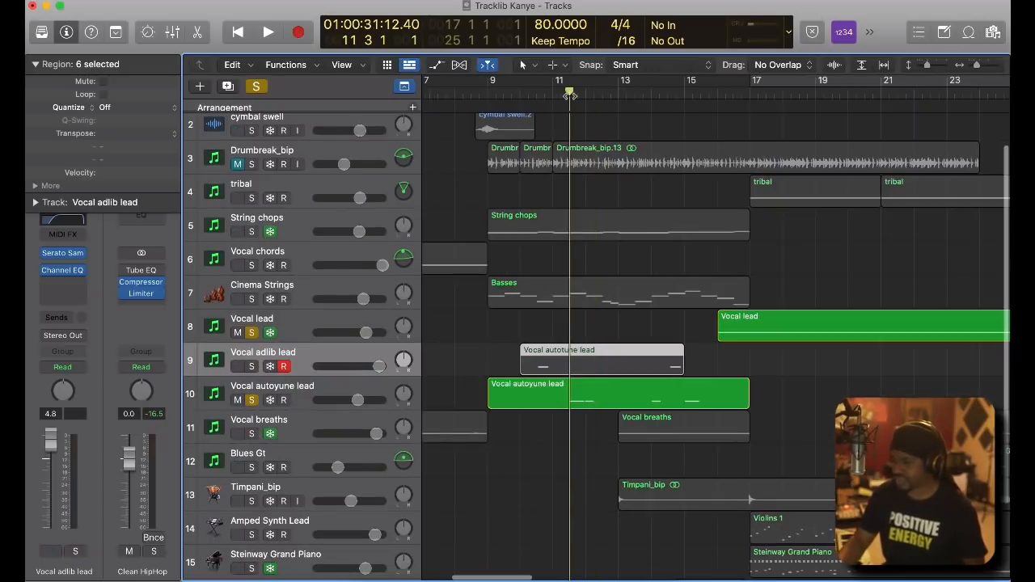
pyautogui.press('space')
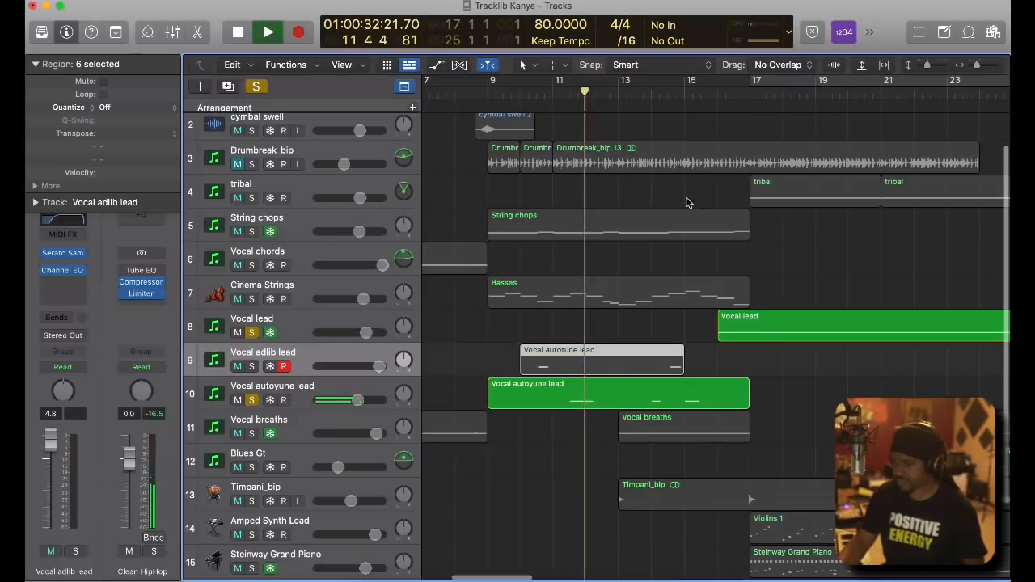
pyautogui.press('space')
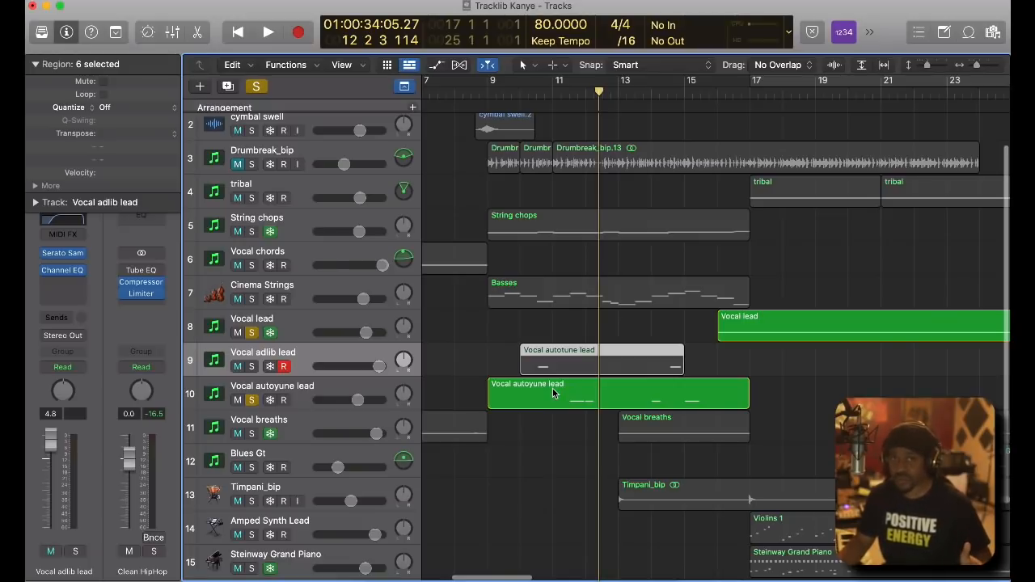
# Open the Voloco plug-in on the Vocal autoyune lead track and switch it on.
pyautogui.click(371, 397)
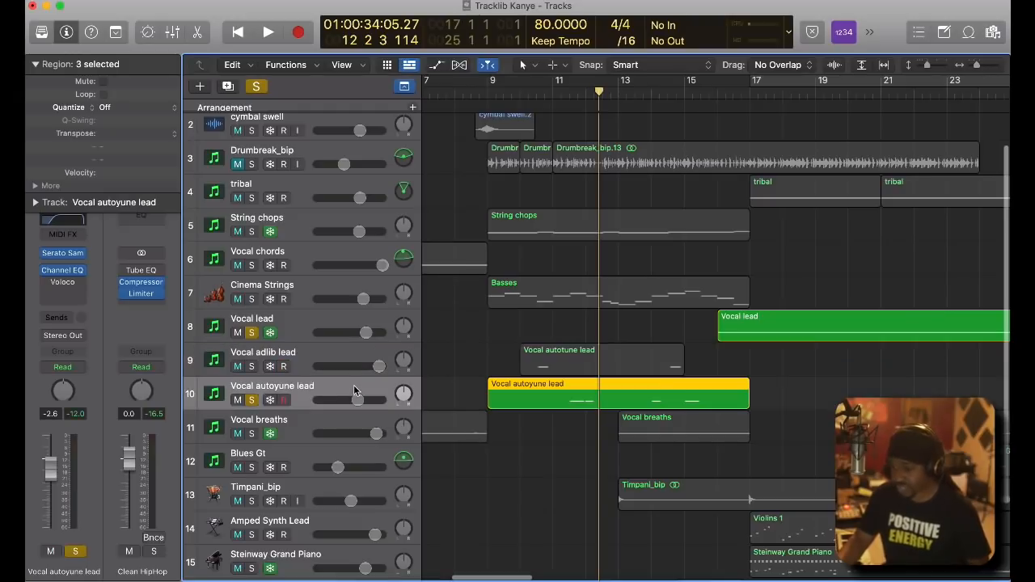
pyautogui.click(73, 282)
pyautogui.moveTo(430, 174); pyautogui.dragTo(368, 166)
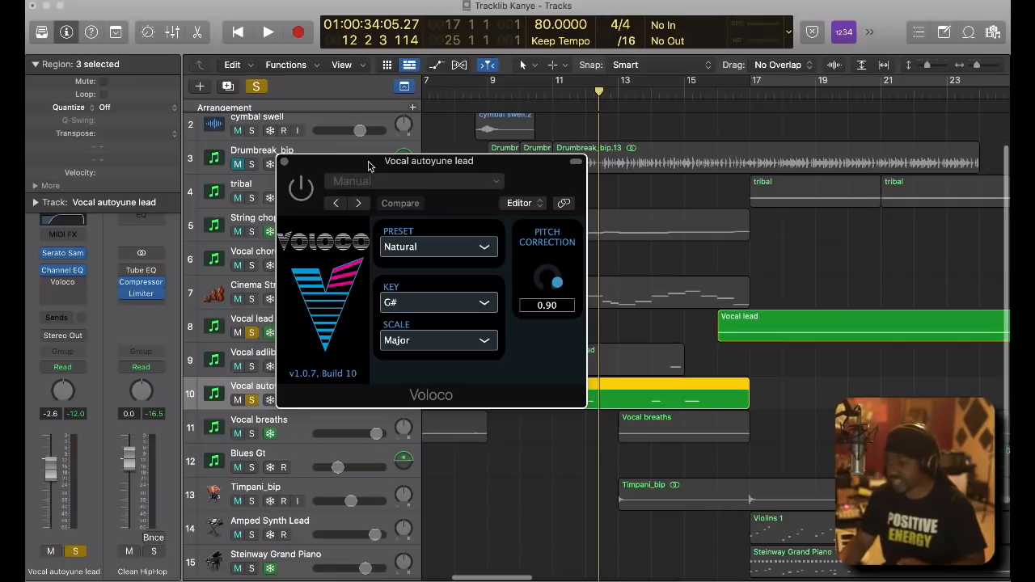
pyautogui.click(46, 282)
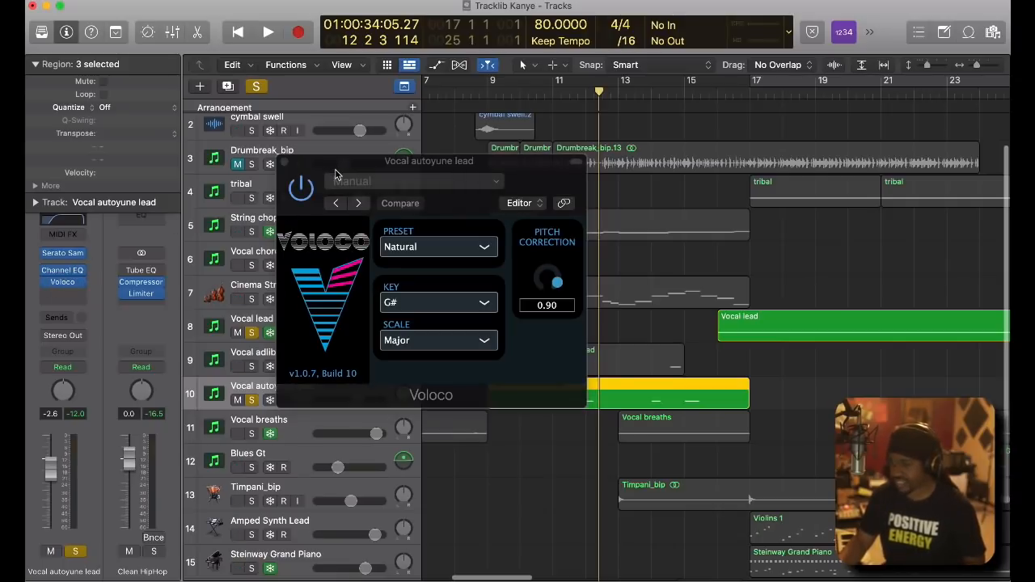
# Move the Voloco window clear of the regions and play the Vocal autoyune lead chops with the effect active.
pyautogui.moveTo(338, 162); pyautogui.dragTo(235, 172)
pyautogui.press('space')
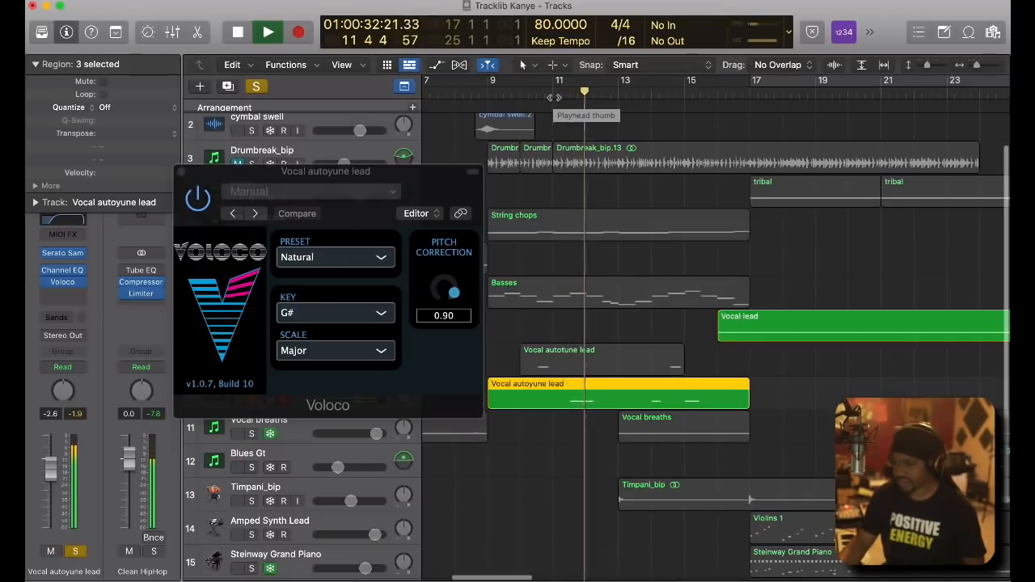
pyautogui.press('space')
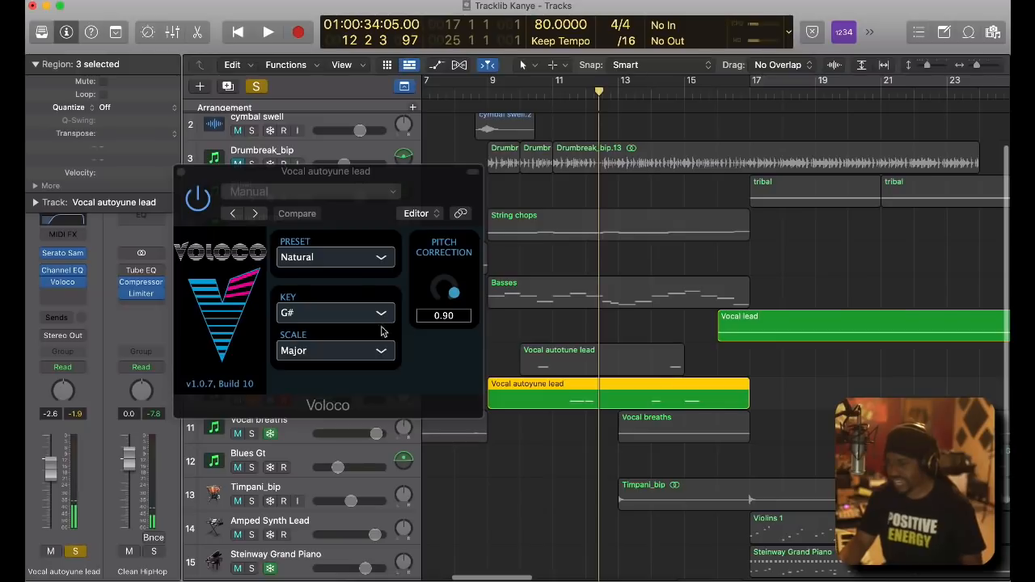
# Review the Voloco preset options on the Vocal autoyune lead track, keep Natural, and close the plug-in.
pyautogui.click(381, 258)
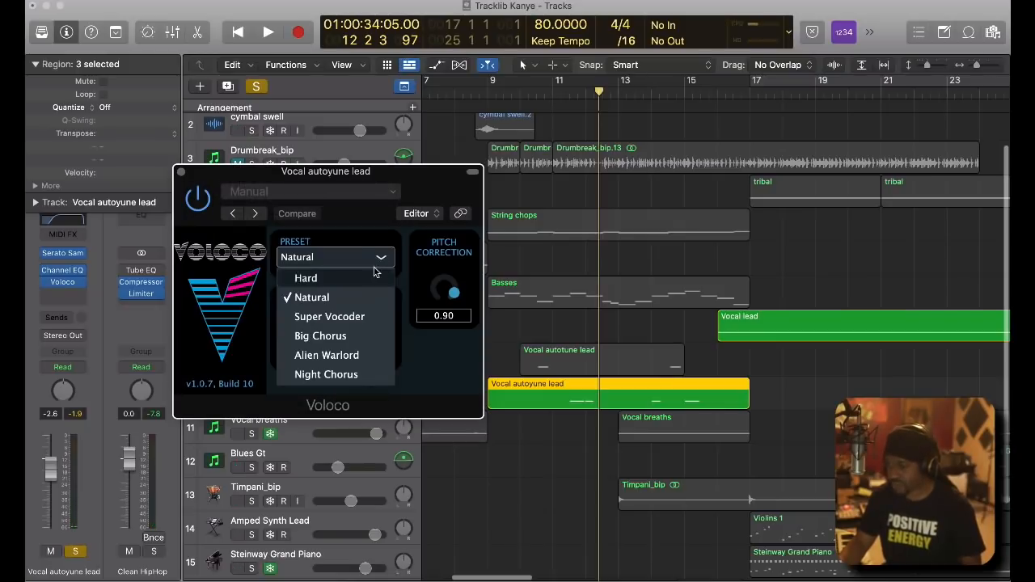
pyautogui.click(422, 366)
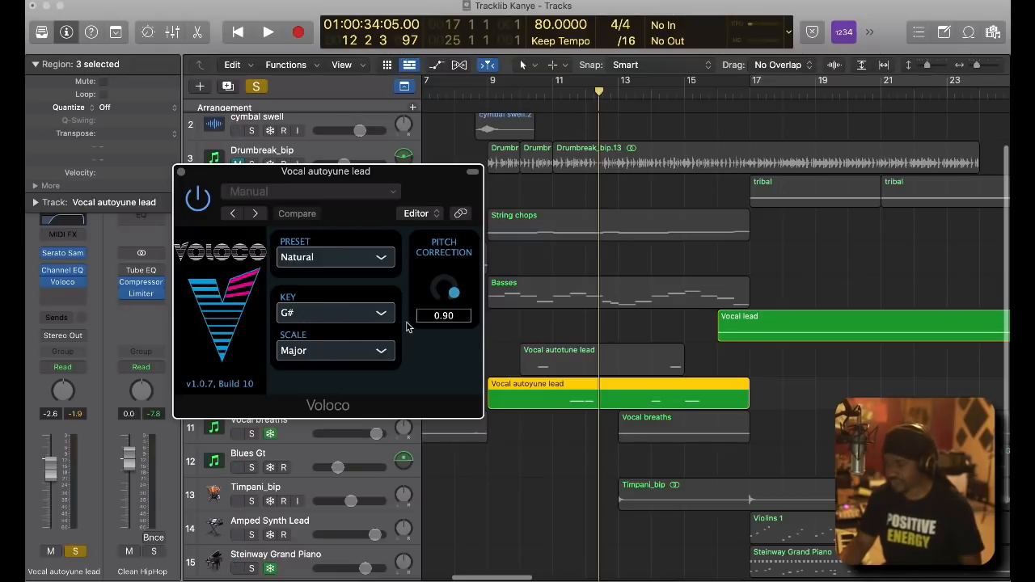
pyautogui.click(181, 171)
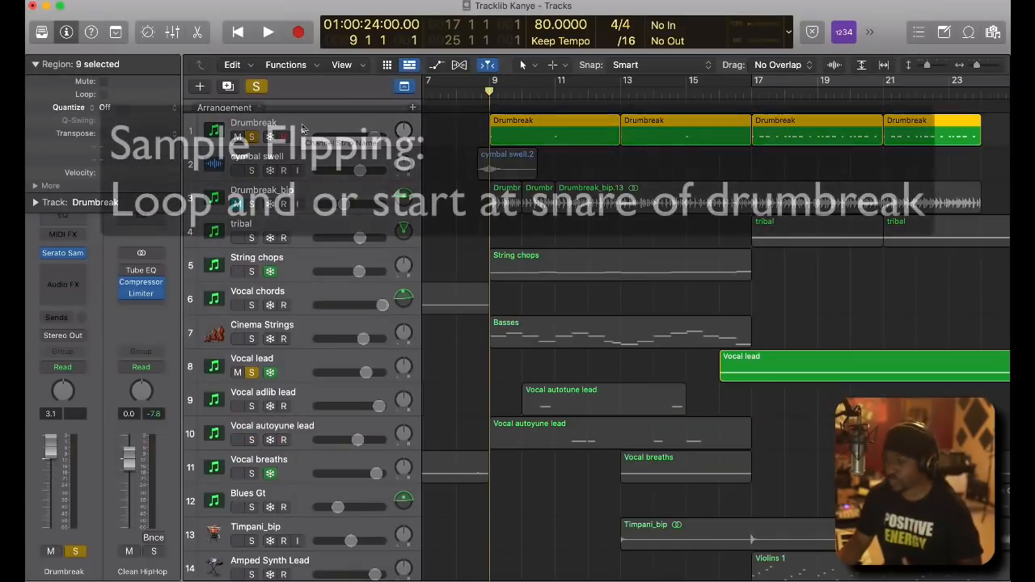
# Open Serato Sample on the Drumbreak track and play its drum break chops with the sampler waveform in view.
pyautogui.click(67, 253)
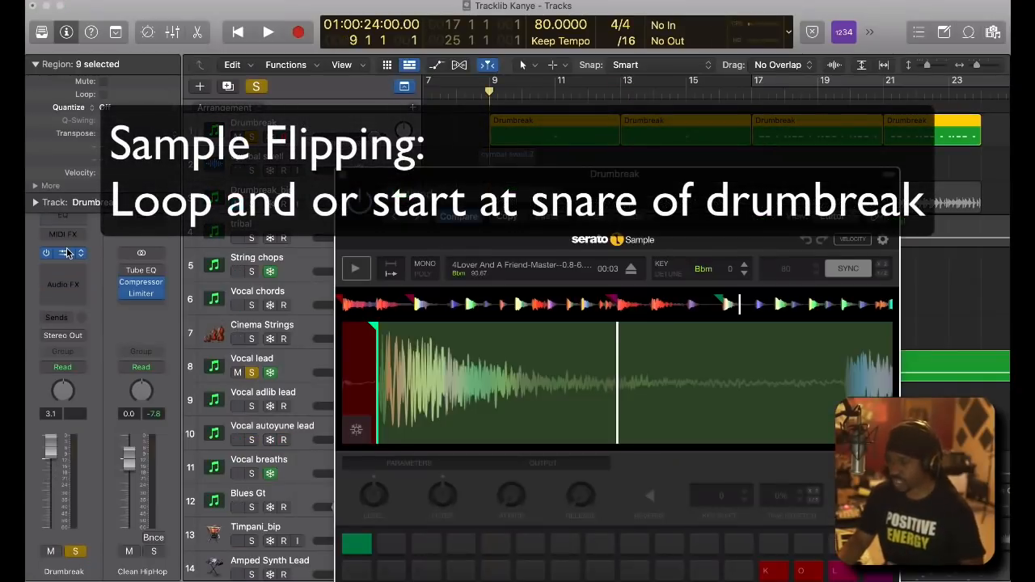
pyautogui.press('space')
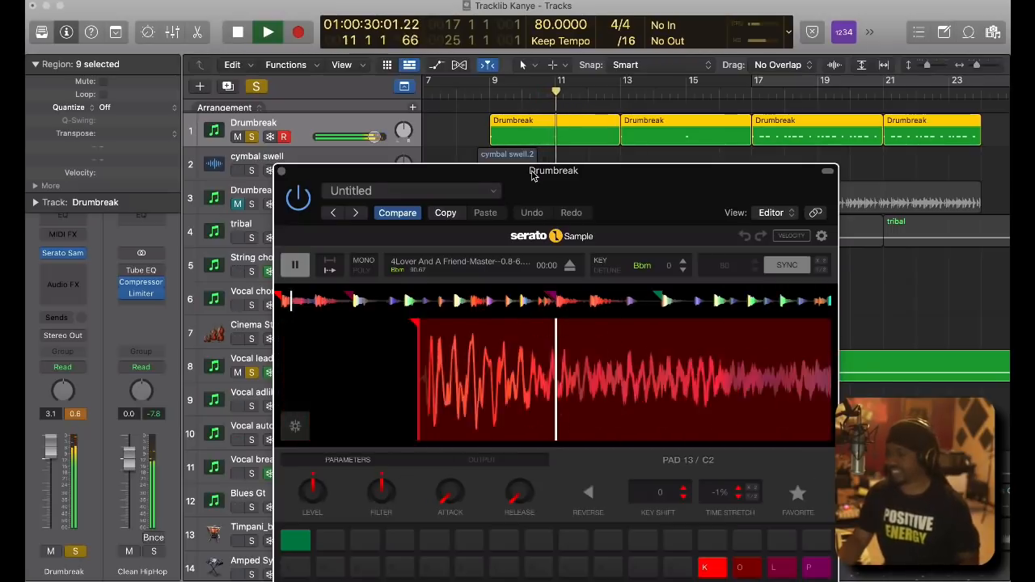
pyautogui.press('space')
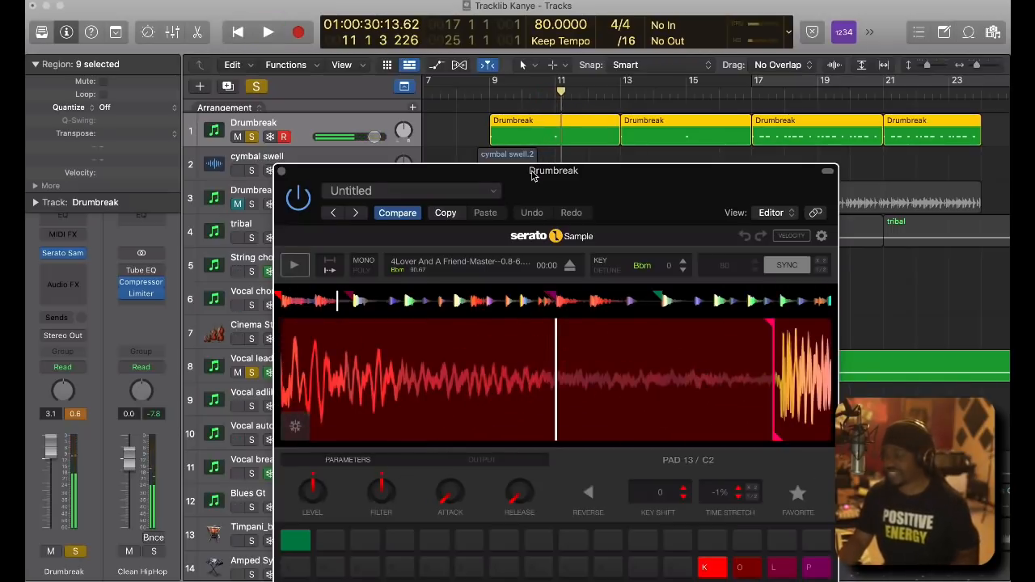
pyautogui.moveTo(531, 175); pyautogui.dragTo(522, 177)
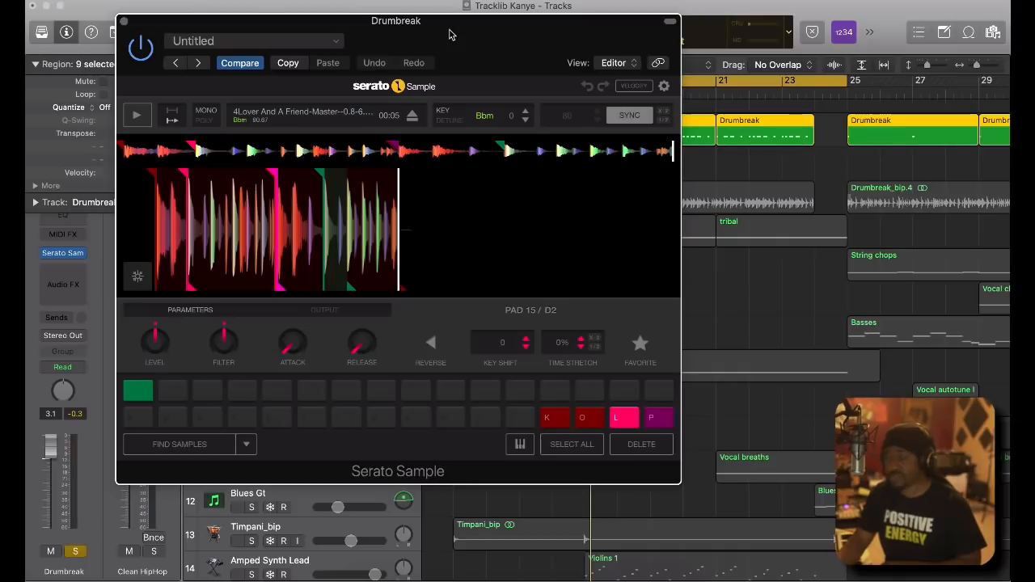
pyautogui.press('space')
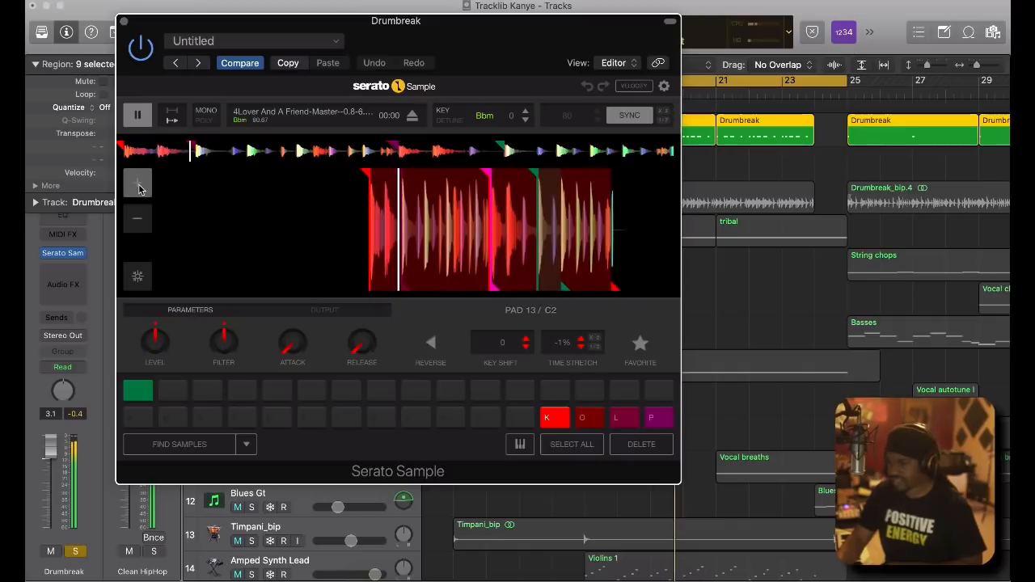
# Move the cycle range to bars 9 to 17, replay the Drumbreak chops in Serato Sample, and close the sampler.
pyautogui.moveTo(412, 42); pyautogui.dragTo(464, 358)
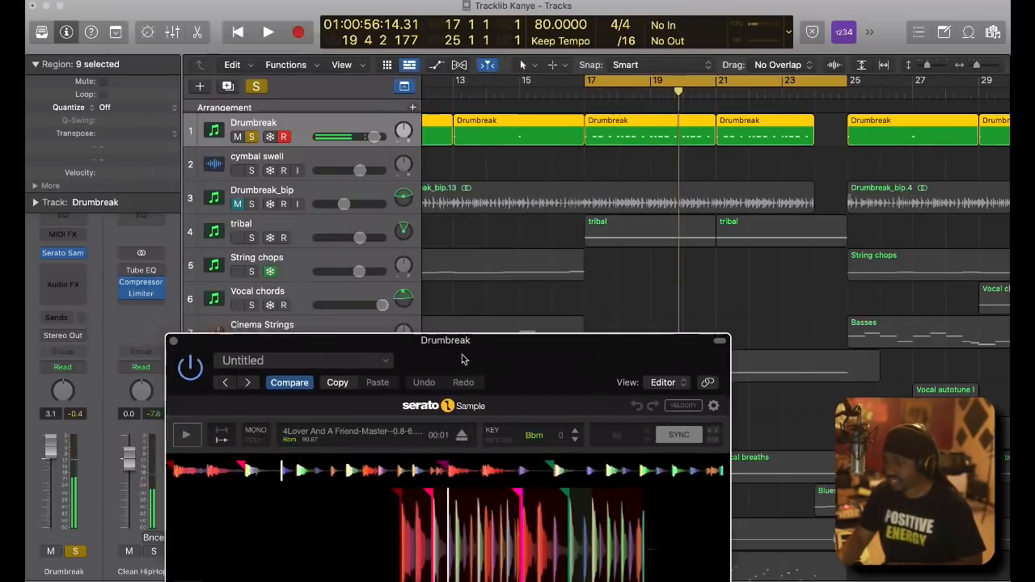
pyautogui.moveTo(623, 84); pyautogui.dragTo(496, 83)
pyautogui.moveTo(525, 353); pyautogui.dragTo(522, 102)
pyautogui.press('space')
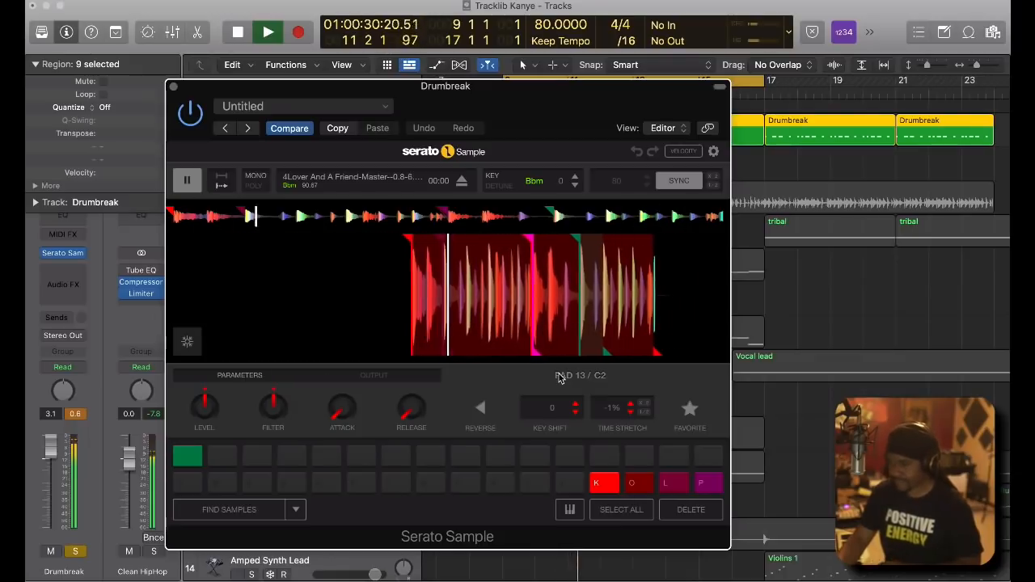
pyautogui.press('space')
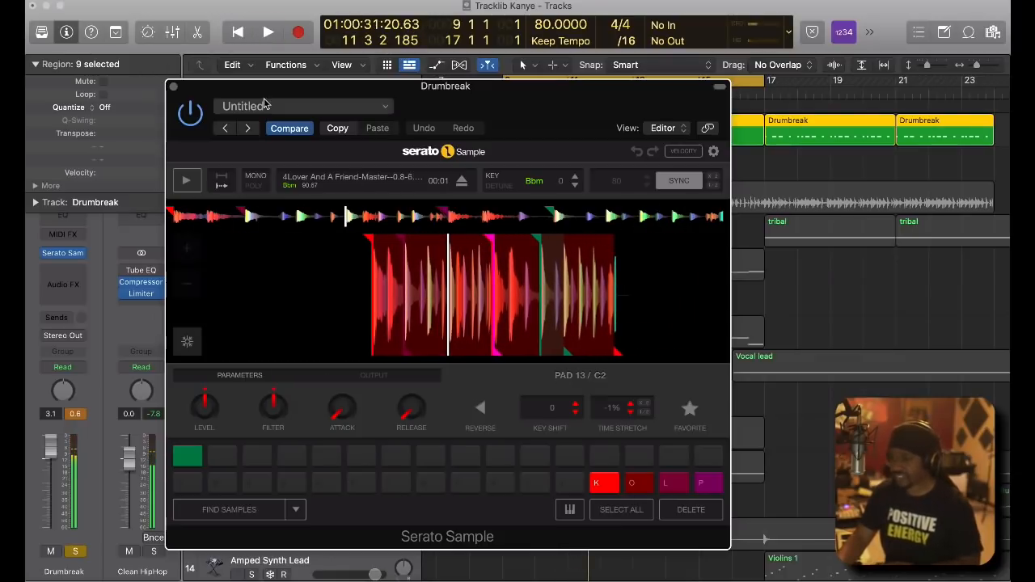
pyautogui.click(174, 87)
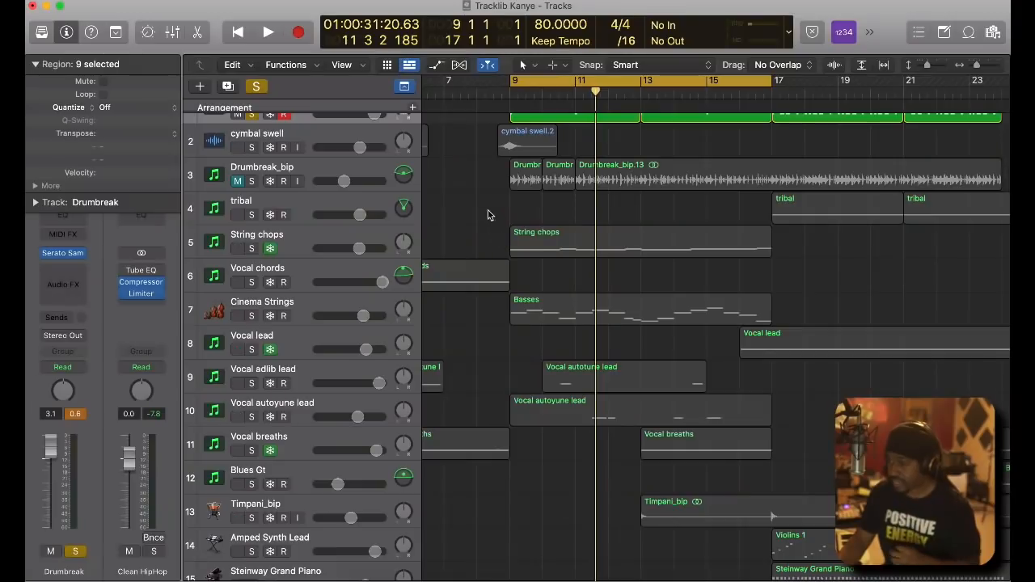
# Solo the String chops track and play its region from bar 9 while following its notes in the Piano Roll.
pyautogui.click(531, 82)
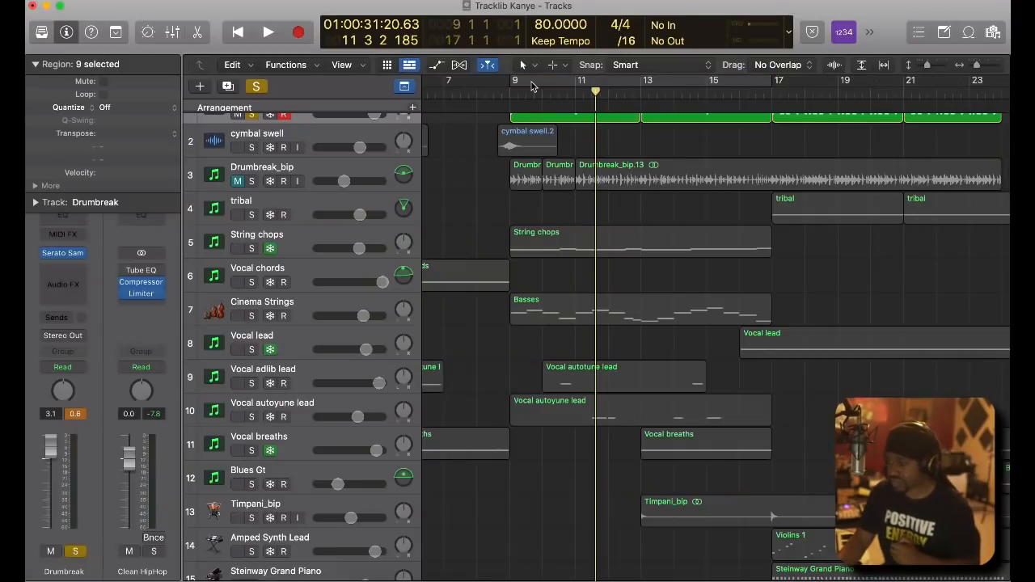
pyautogui.click(330, 239)
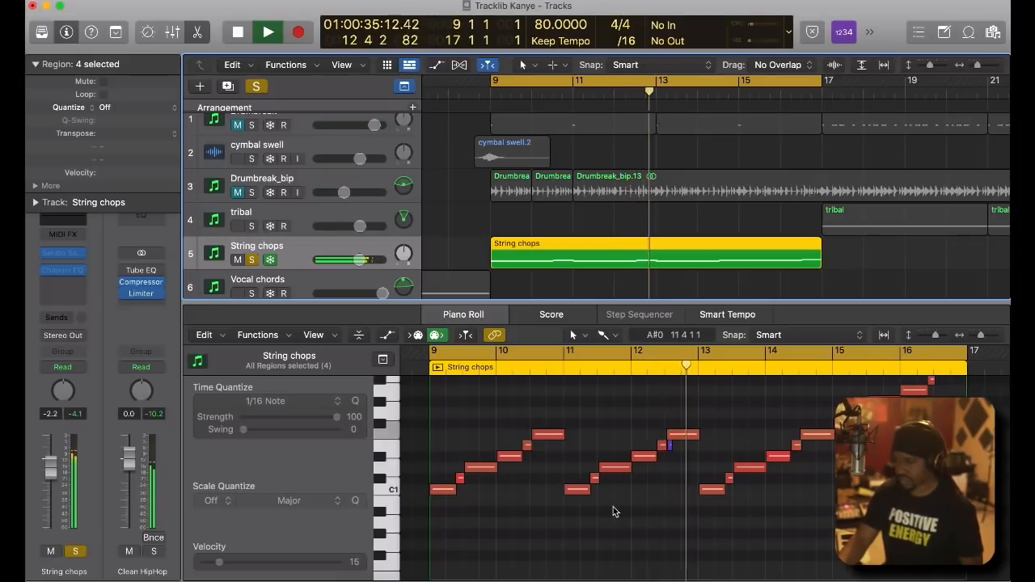
pyautogui.hscroll(1, 613, 511)
pyautogui.scroll(1, 613, 511)
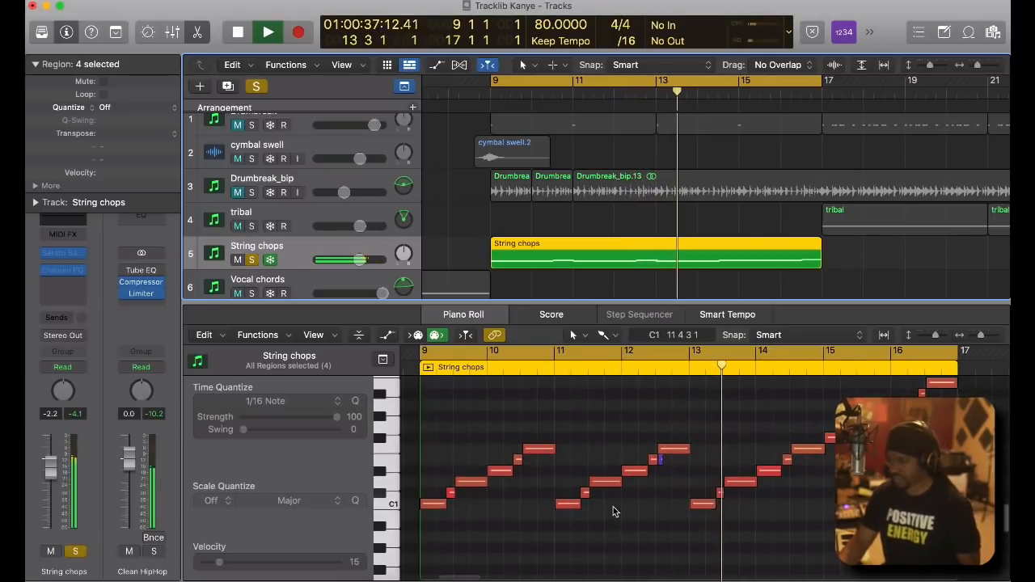
pyautogui.press('space')
pyautogui.hscroll(1, 758, 477)
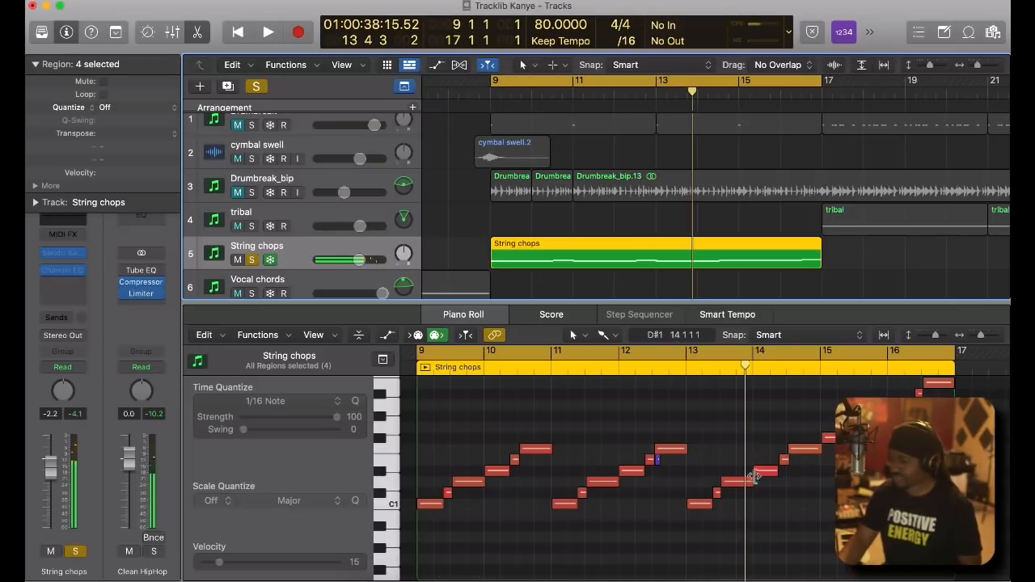
# Shorten the cycle range to bars 13 to 17 and play the String chops phrases, including the short region at bar 5.
pyautogui.click(506, 87)
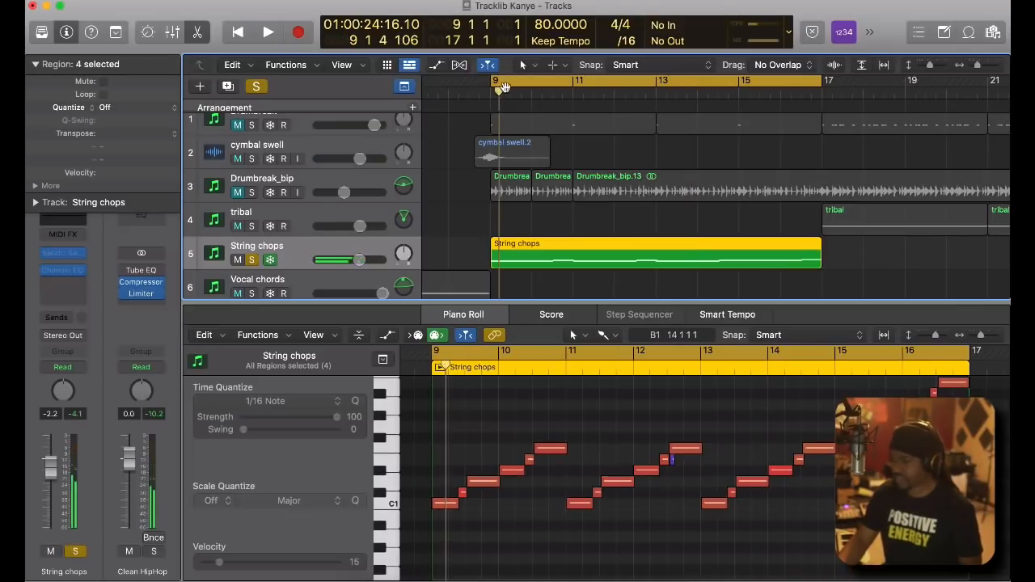
pyautogui.moveTo(506, 87); pyautogui.dragTo(659, 123)
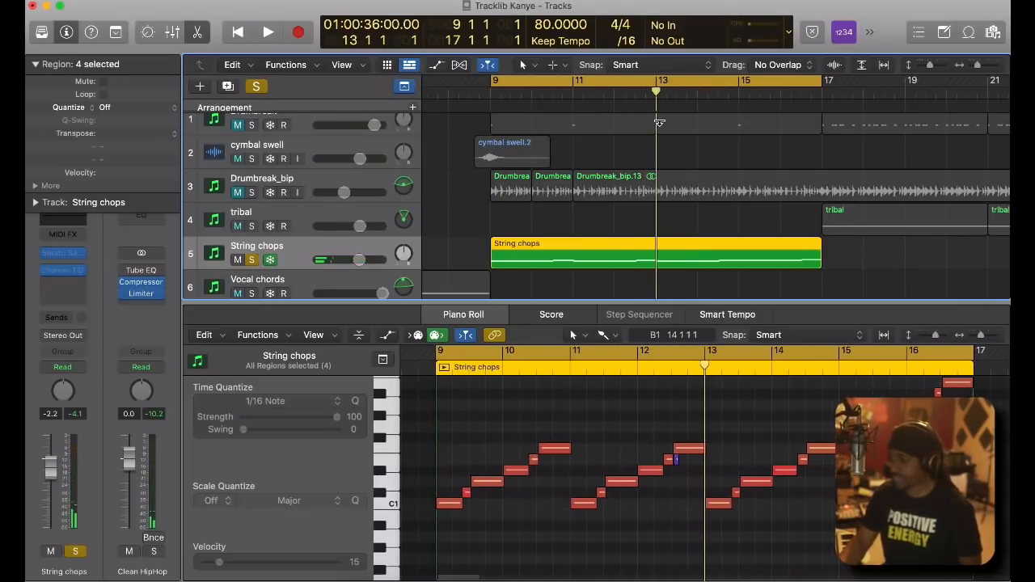
pyautogui.moveTo(498, 88); pyautogui.dragTo(657, 86)
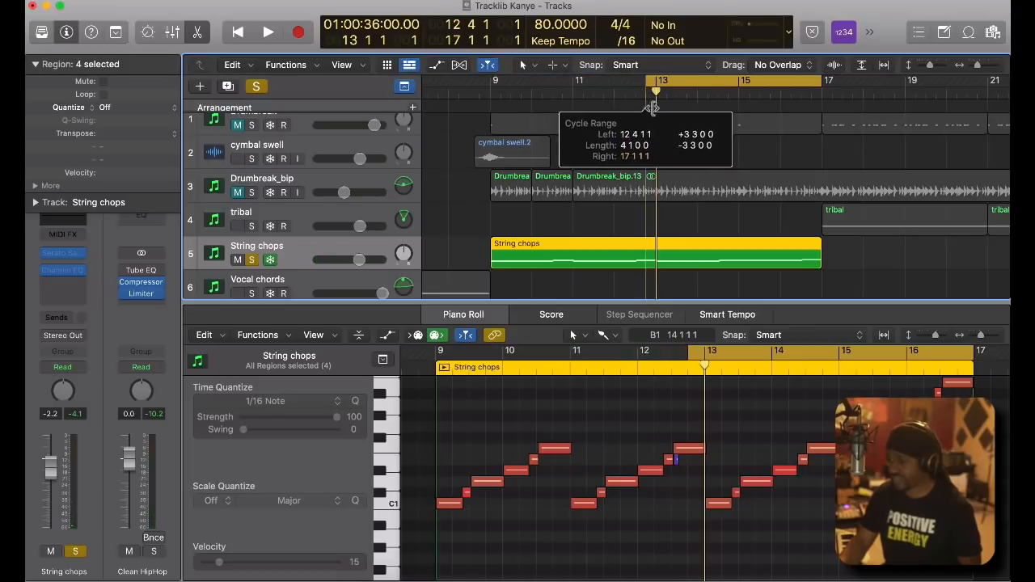
pyautogui.press('space')
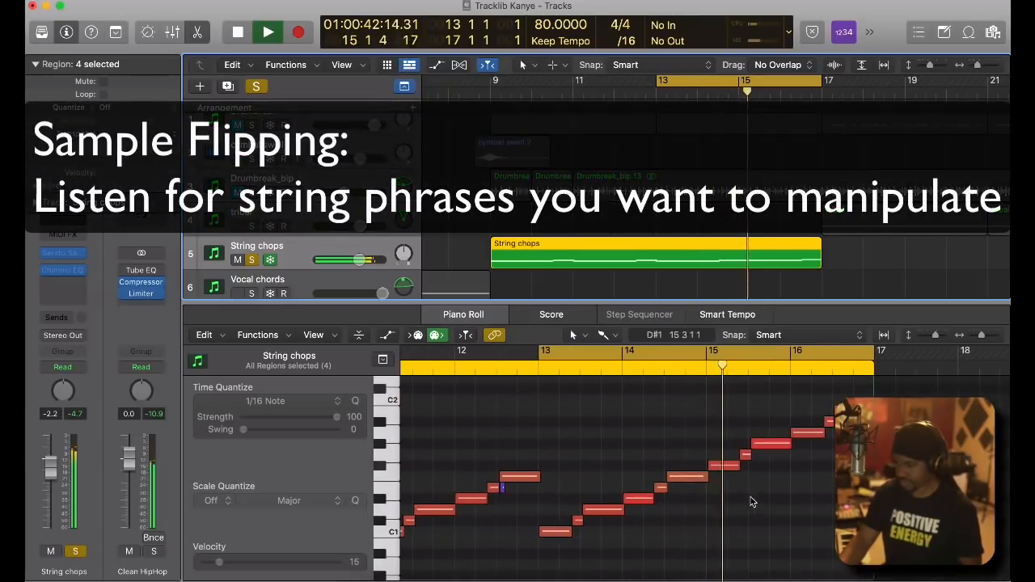
pyautogui.scroll(1, 761, 483)
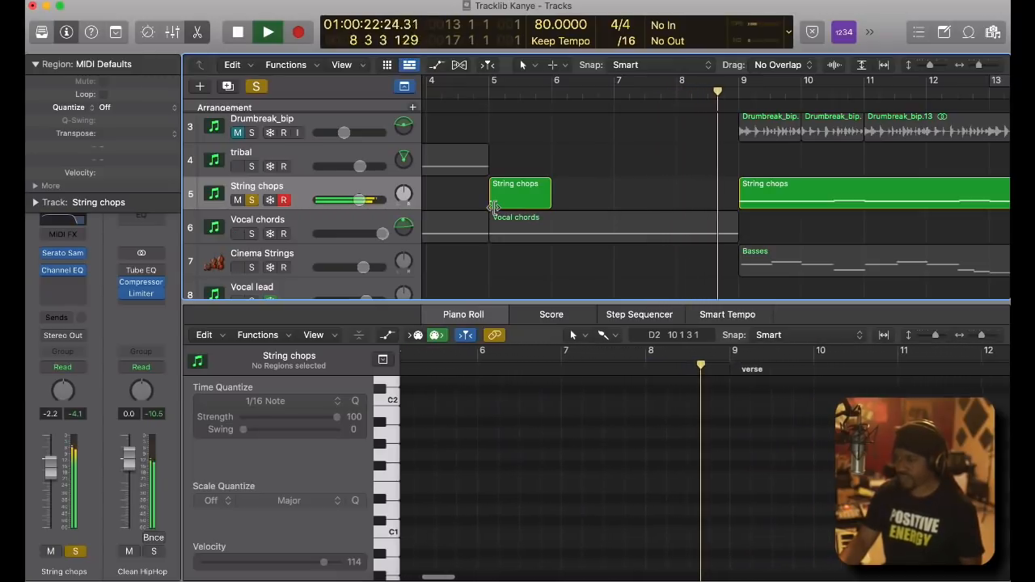
pyautogui.press('space')
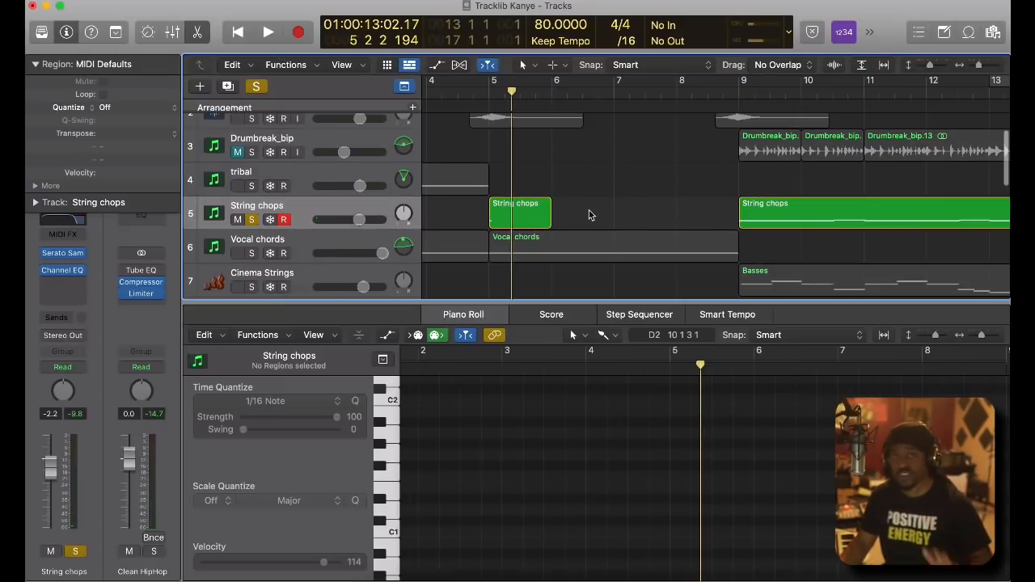
# Set the playhead to bar 9 and examine the arrangement from the String chops track down to the lower vocal and instrument tracks.
pyautogui.hscroll(3, 791, 228)
pyautogui.click(696, 94)
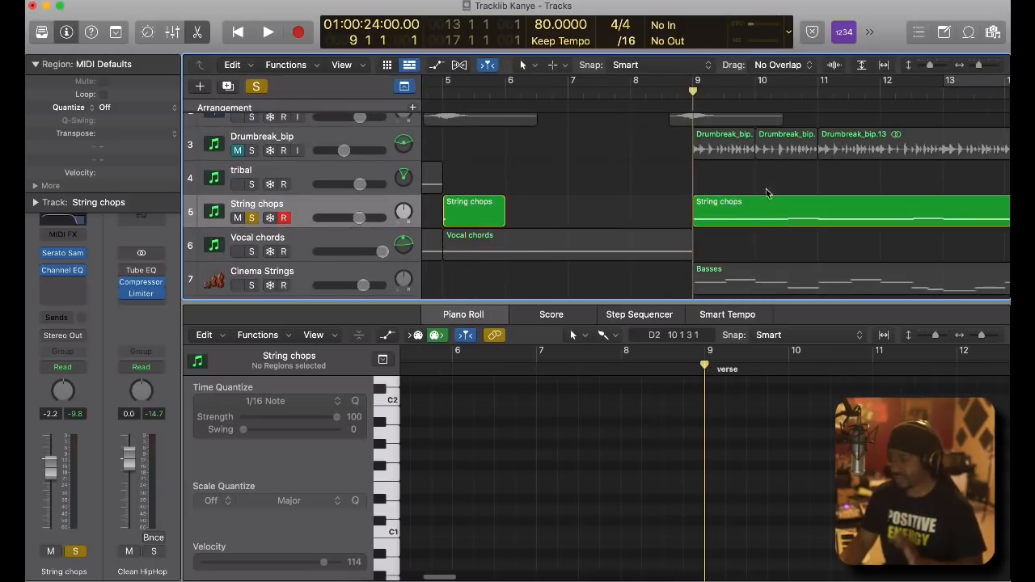
pyautogui.hscroll(5, 767, 208)
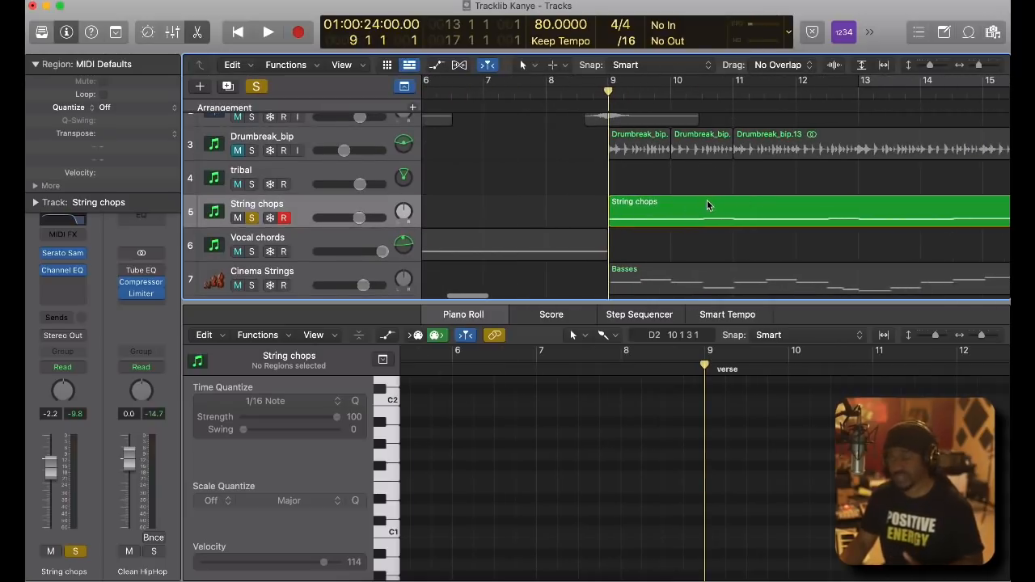
pyautogui.scroll(-6, 471, 250)
pyautogui.scroll(3, 472, 251)
pyautogui.scroll(-3, 473, 251)
pyautogui.scroll(2, 472, 251)
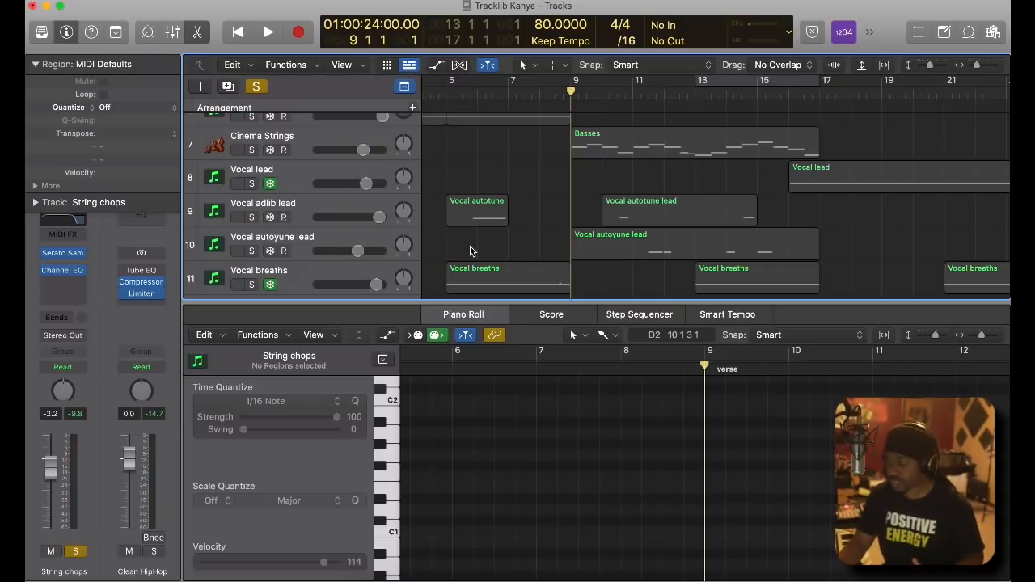
pyautogui.hscroll(2, 472, 251)
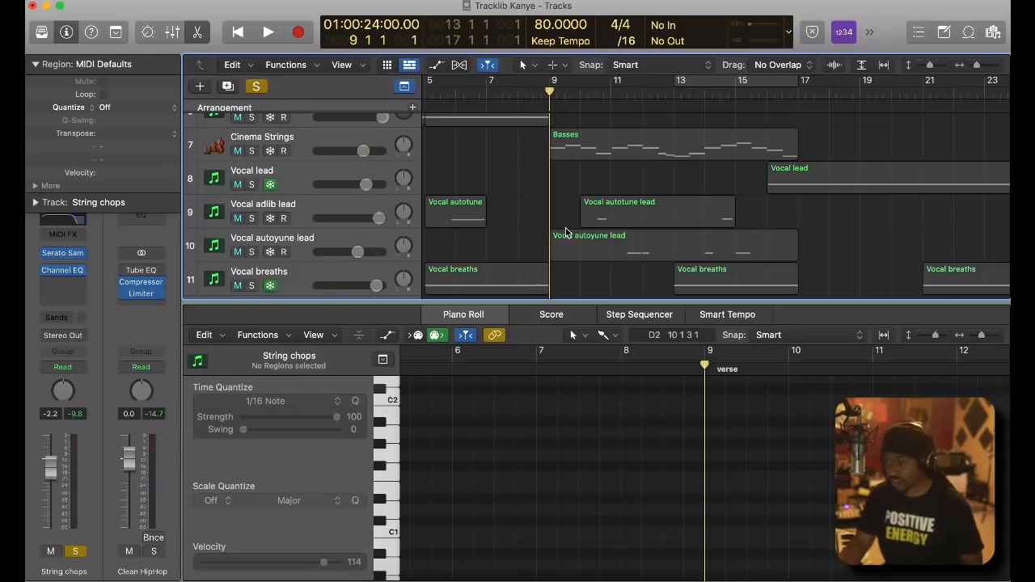
pyautogui.scroll(-5, 566, 232)
pyautogui.scroll(-2, 567, 232)
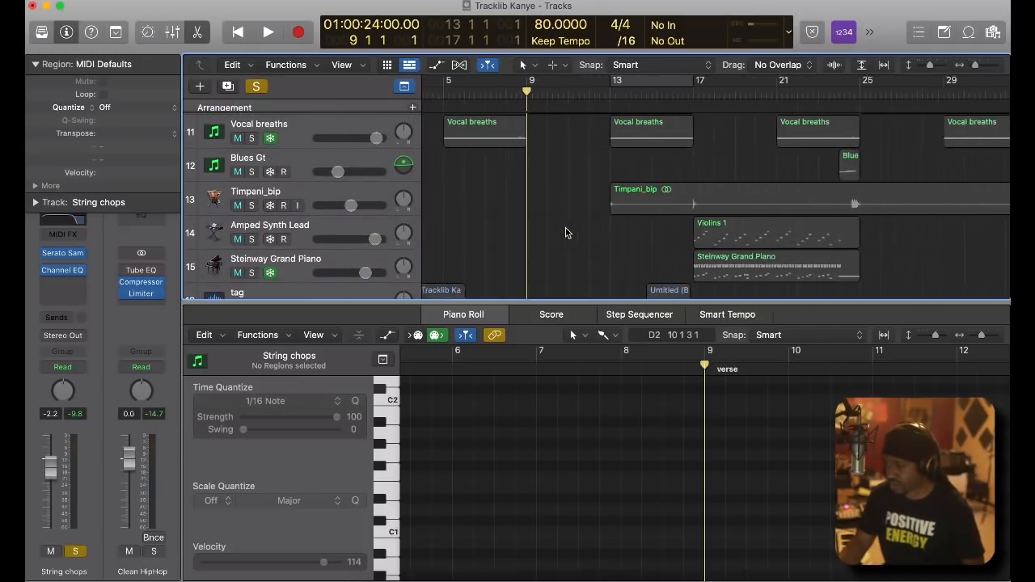
# Solo the Blues Gt track and play its short region at bar 24.
pyautogui.scroll(-3, 567, 232)
pyautogui.scroll(1, 567, 232)
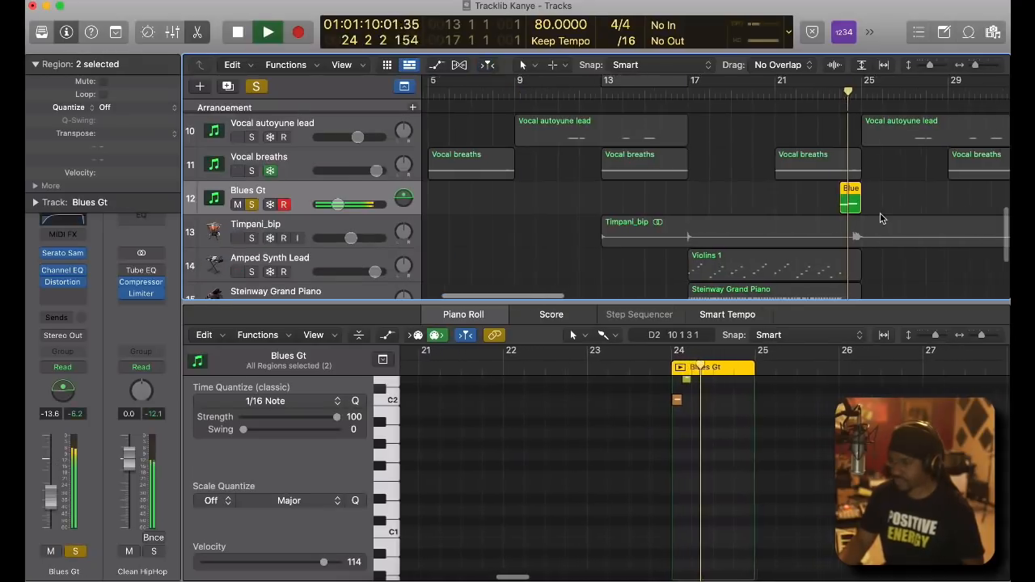
pyautogui.press('space')
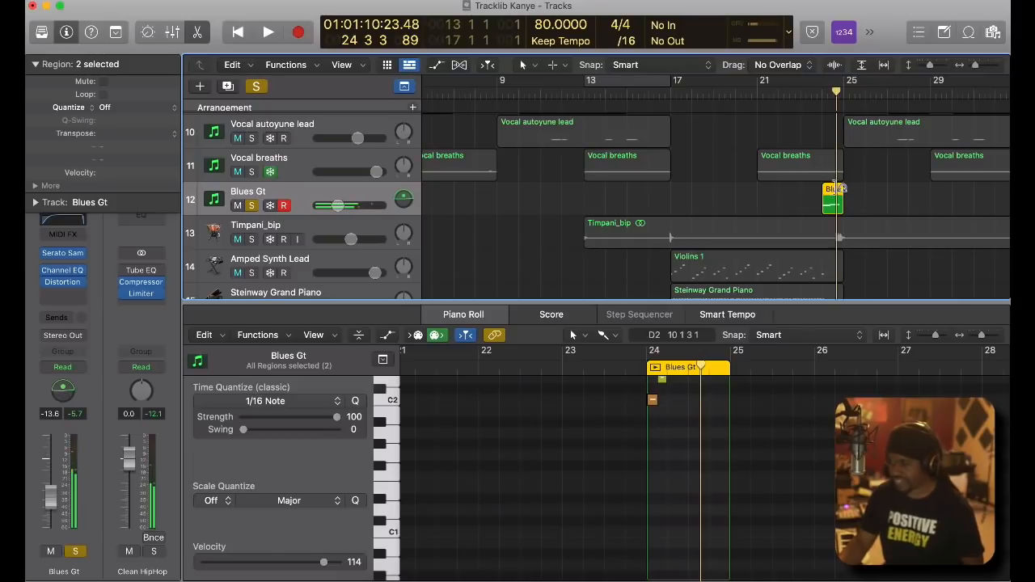
# Open Serato Sample on the Blues Gt track, set the cycle range to bar 24, and play the guitar chops.
pyautogui.scroll(10, 800, 206)
pyautogui.scroll(-2, 799, 206)
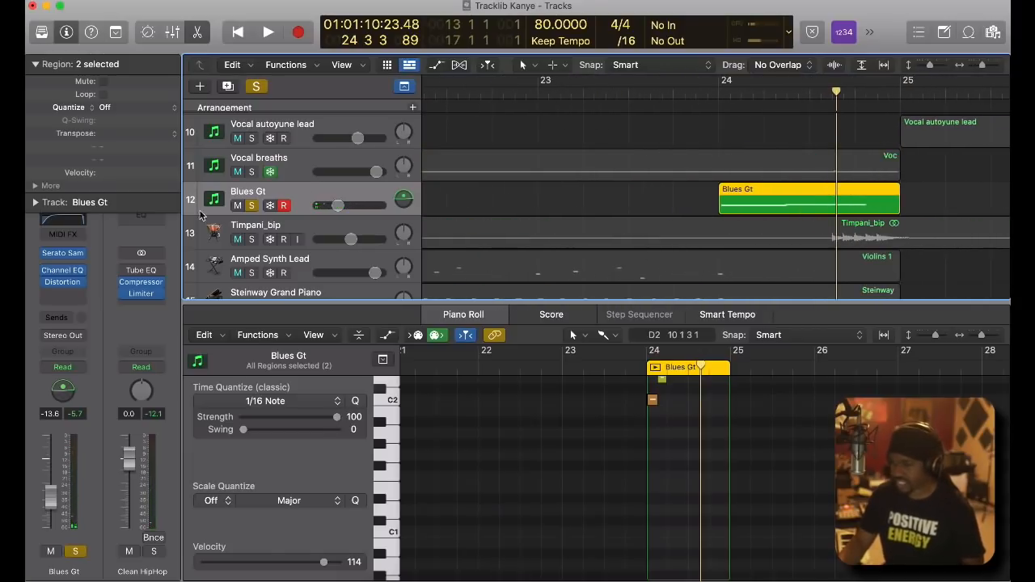
pyautogui.click(67, 253)
pyautogui.moveTo(514, 180); pyautogui.dragTo(285, 118)
pyautogui.moveTo(725, 83); pyautogui.dragTo(899, 83)
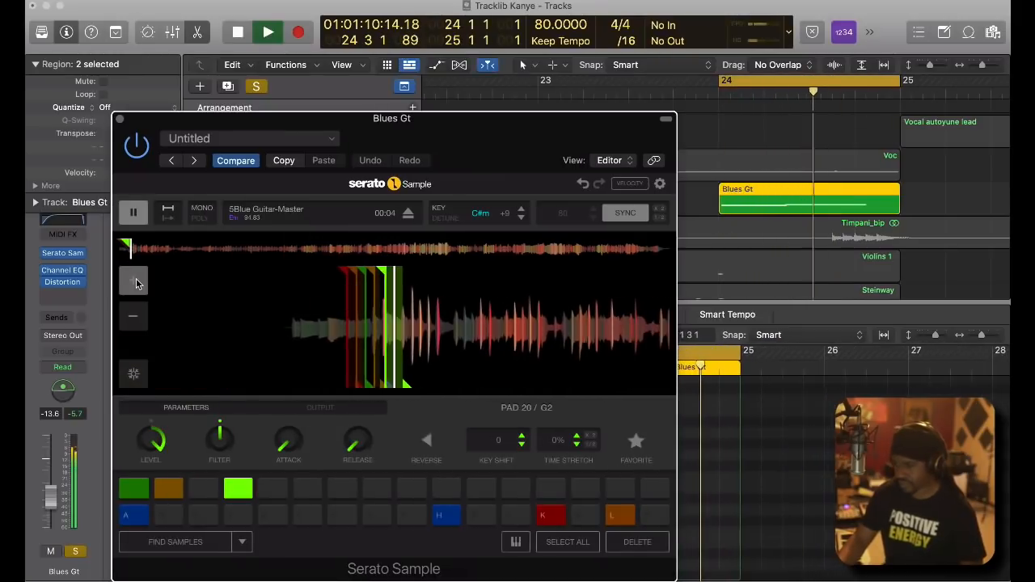
pyautogui.press('space')
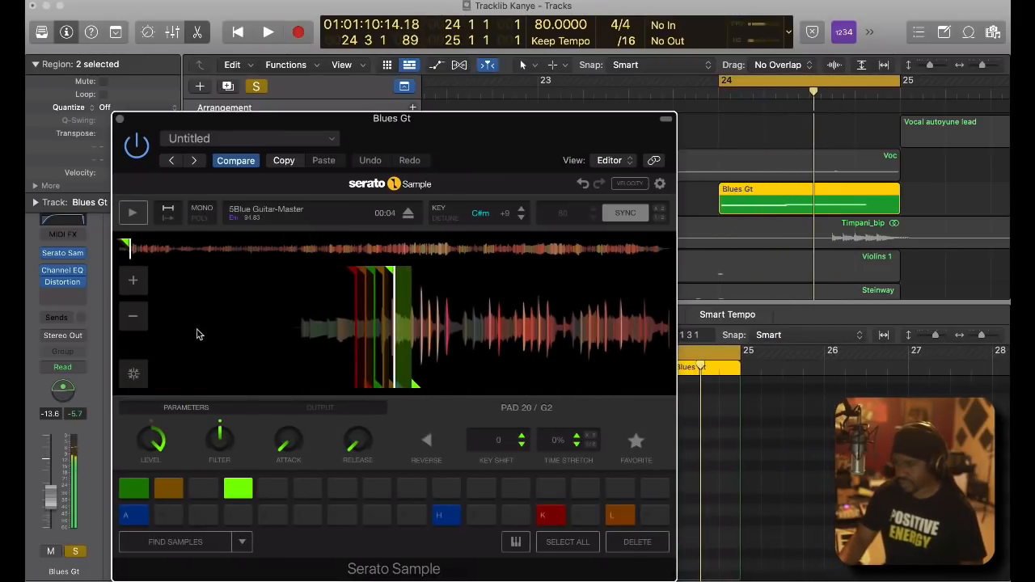
# Examine the individual Blues Gt note chops up close in the sampler waveform, replay them, and close Serato Sample.
pyautogui.click(133, 283)
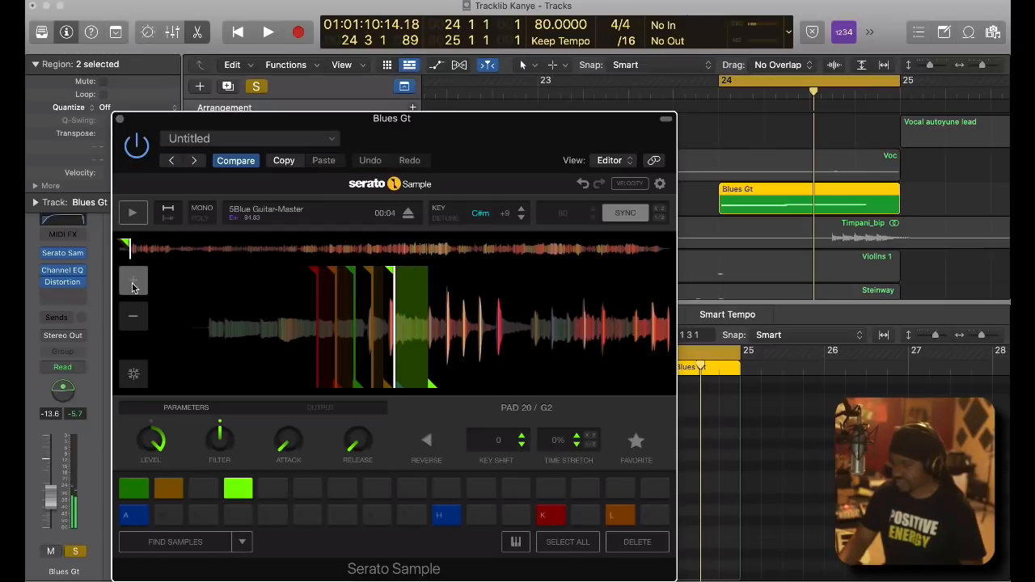
pyautogui.press('space')
pyautogui.press('space')
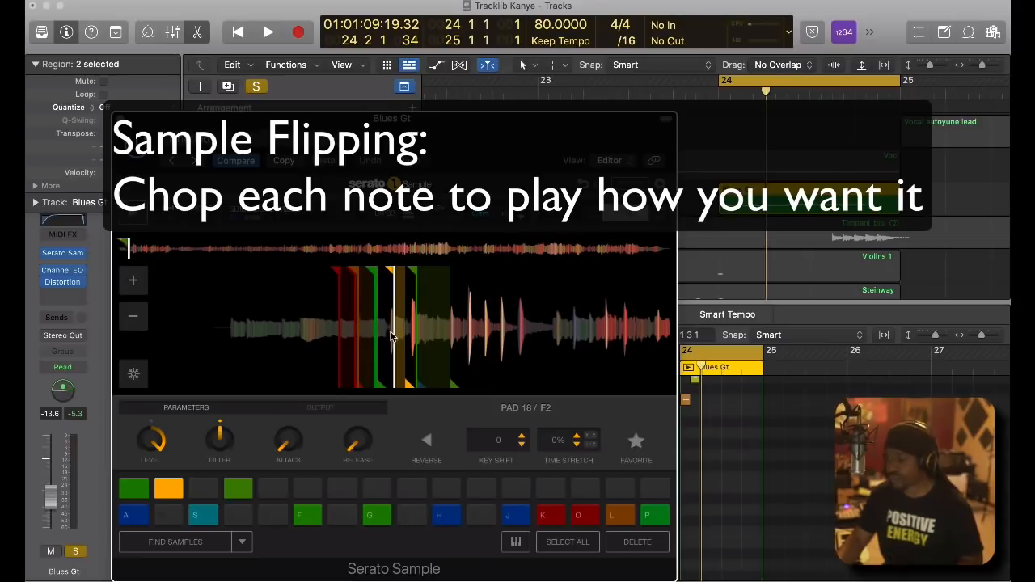
pyautogui.press('space')
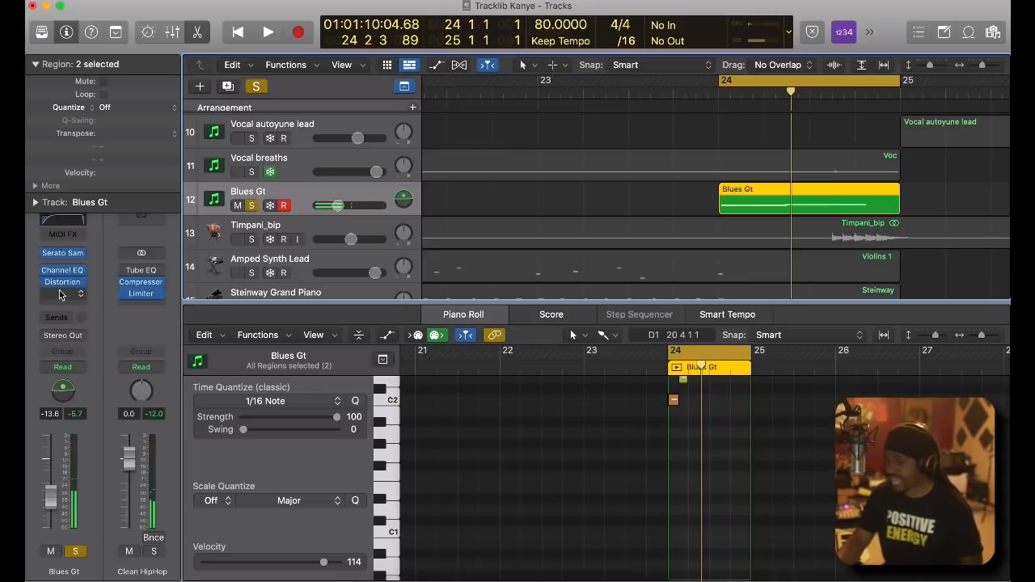
# Open the Crunch Distortion plug-in on the Blues Gt track, compare the guitar with it bypassed and active, and close it.
pyautogui.click(62, 283)
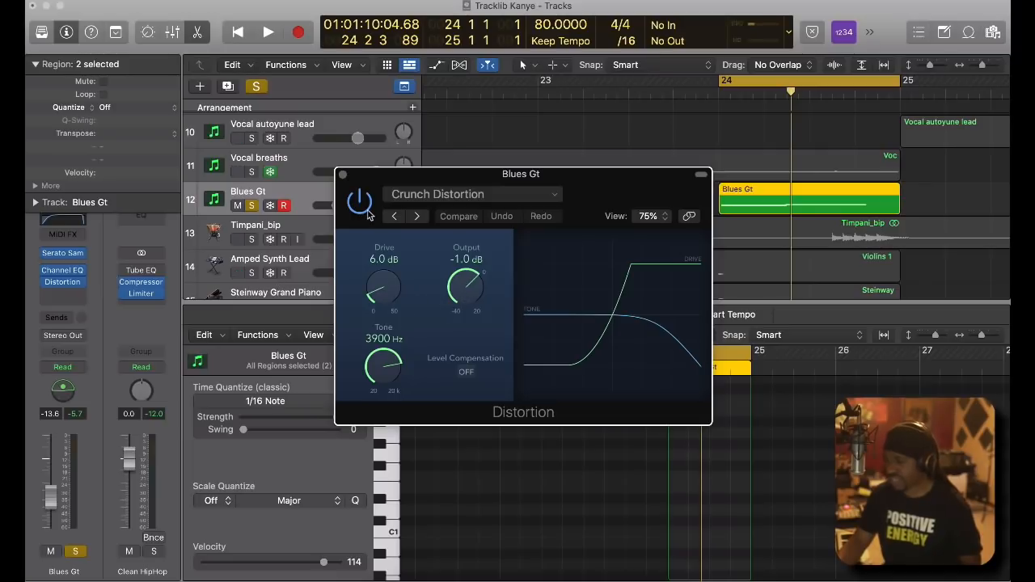
pyautogui.press('space')
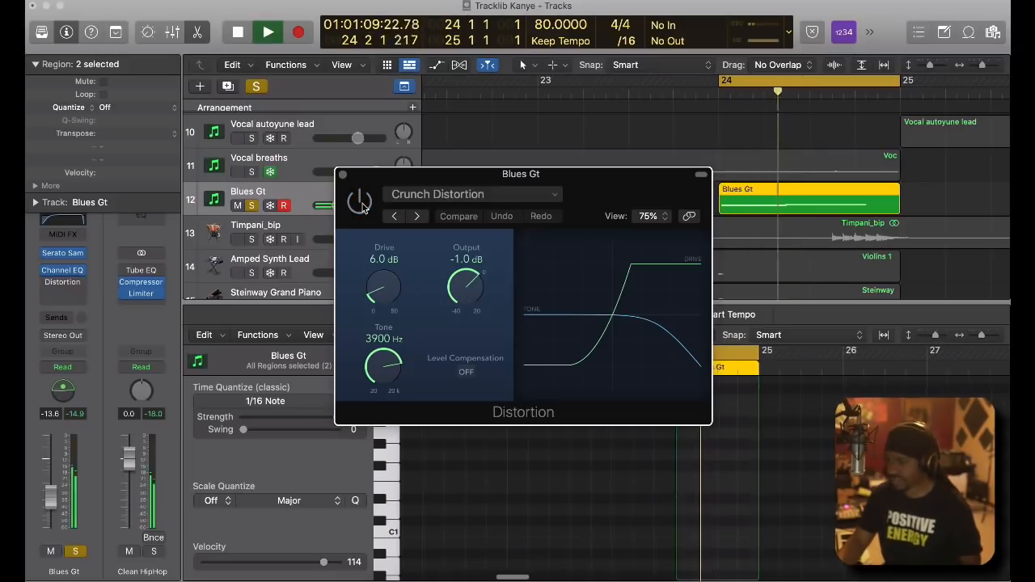
pyautogui.press('space')
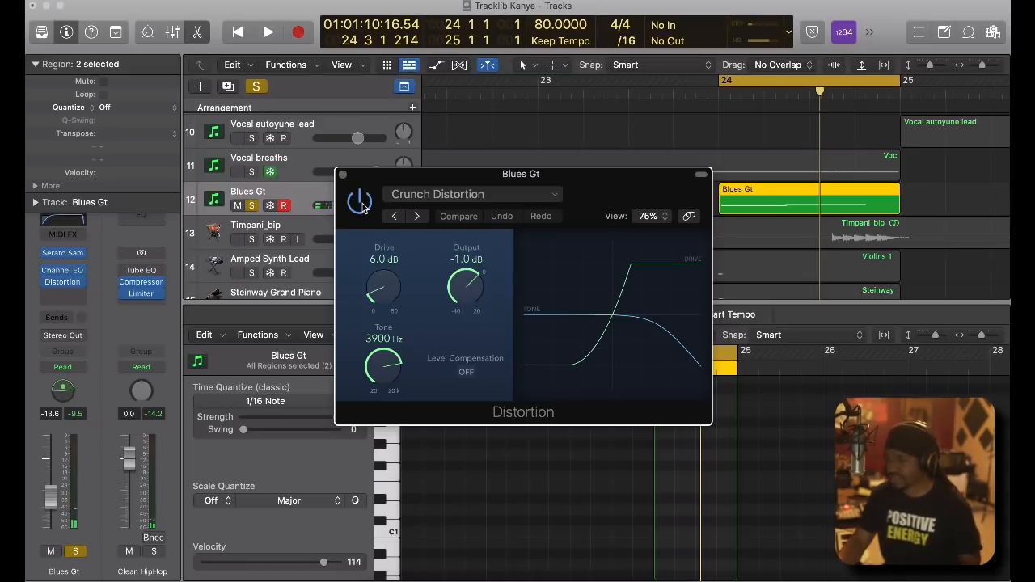
pyautogui.press('space')
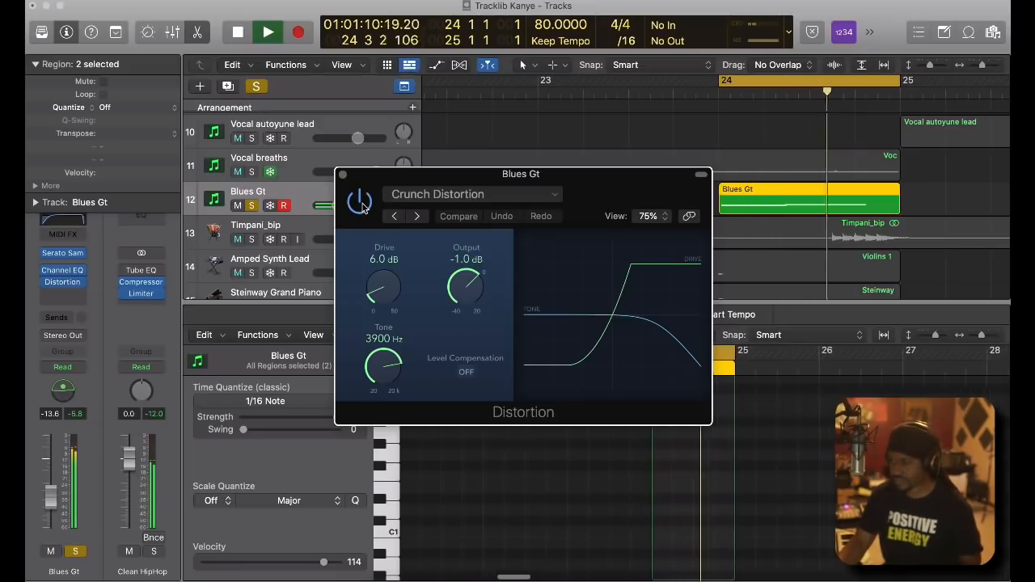
pyautogui.press('space')
pyautogui.click(343, 178)
# Solo the Amped Synth Lead track and play its Violins 1 region with the cycle range set to bars 17–25.
pyautogui.scroll(-3, 520, 227)
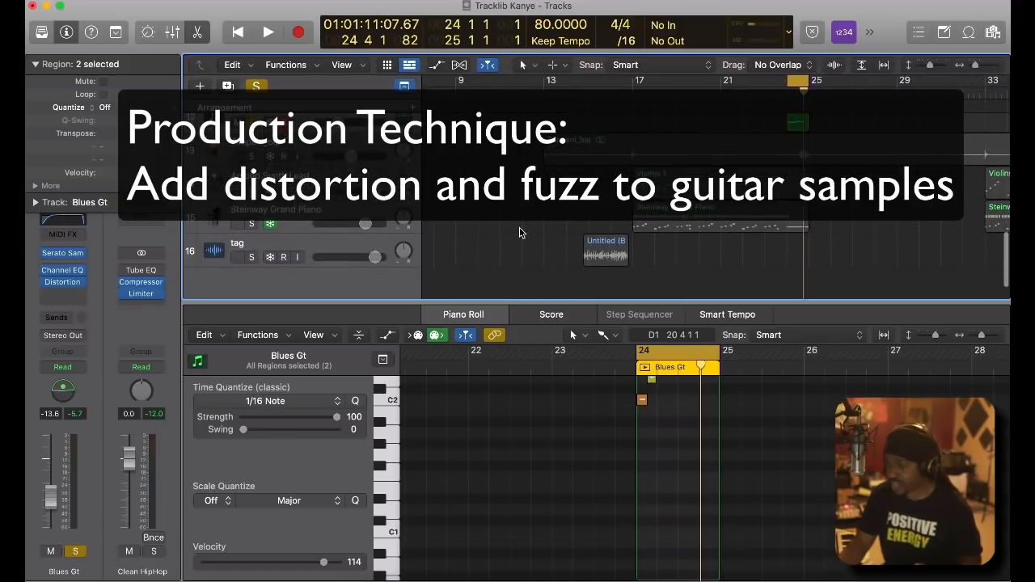
pyautogui.click(301, 179)
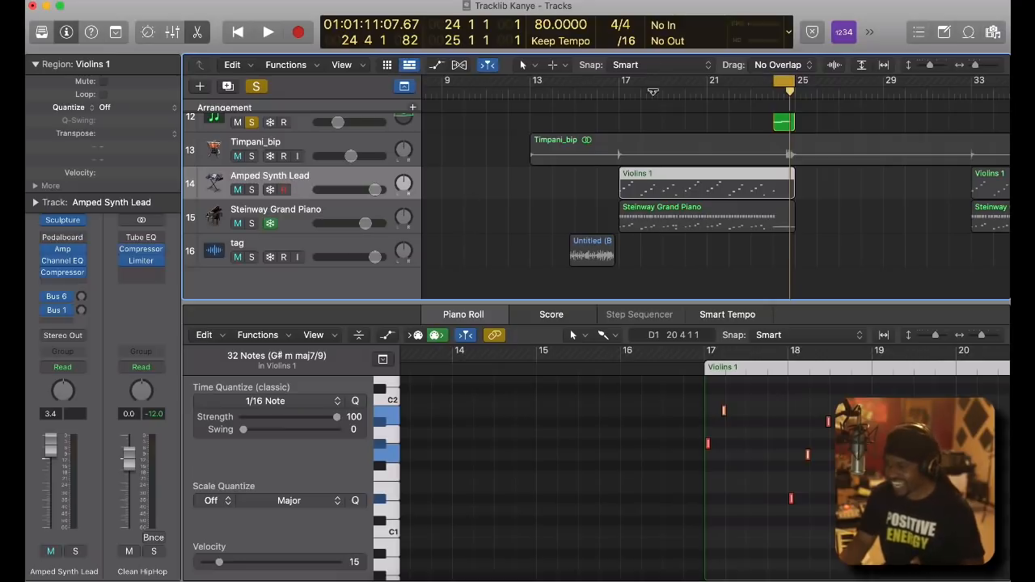
pyautogui.moveTo(623, 80); pyautogui.dragTo(726, 89)
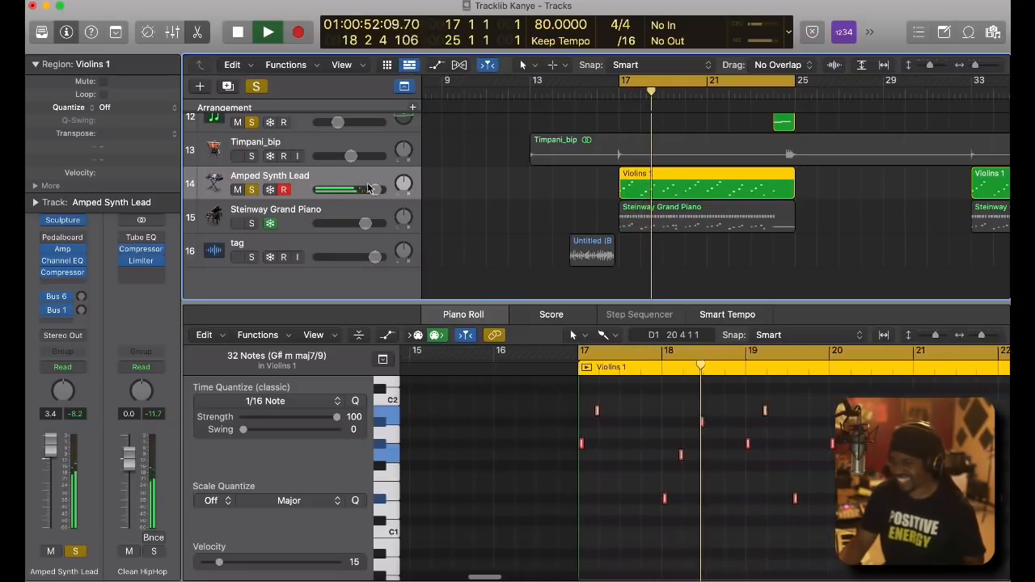
pyautogui.press('space')
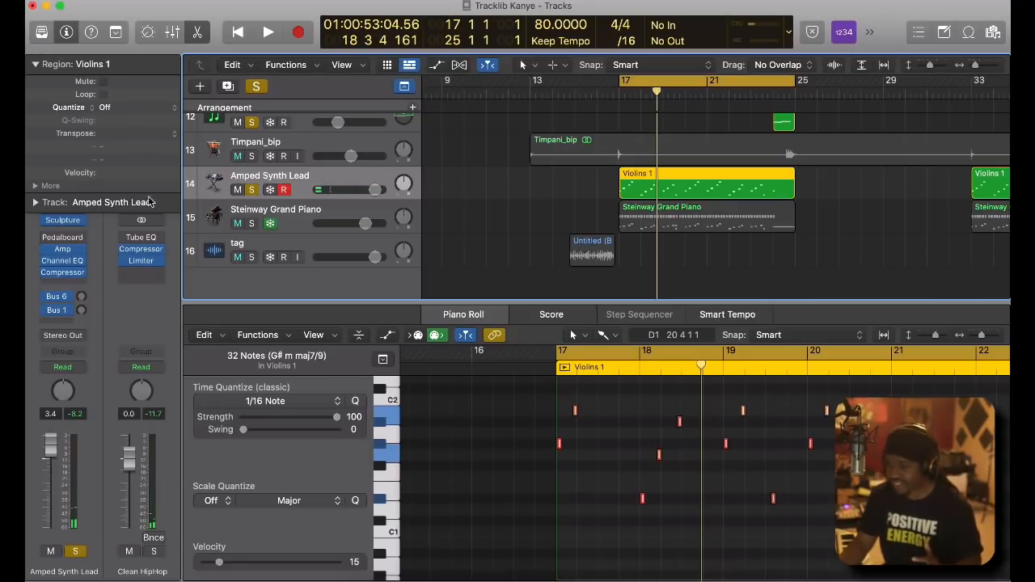
# Turn on and open the Pedalboard on Amped Synth Lead, and play the part through the Fuzz Machine, Vibe and Monster Fuzz pedals.
pyautogui.click(46, 239)
pyautogui.moveTo(453, 176); pyautogui.dragTo(279, 107)
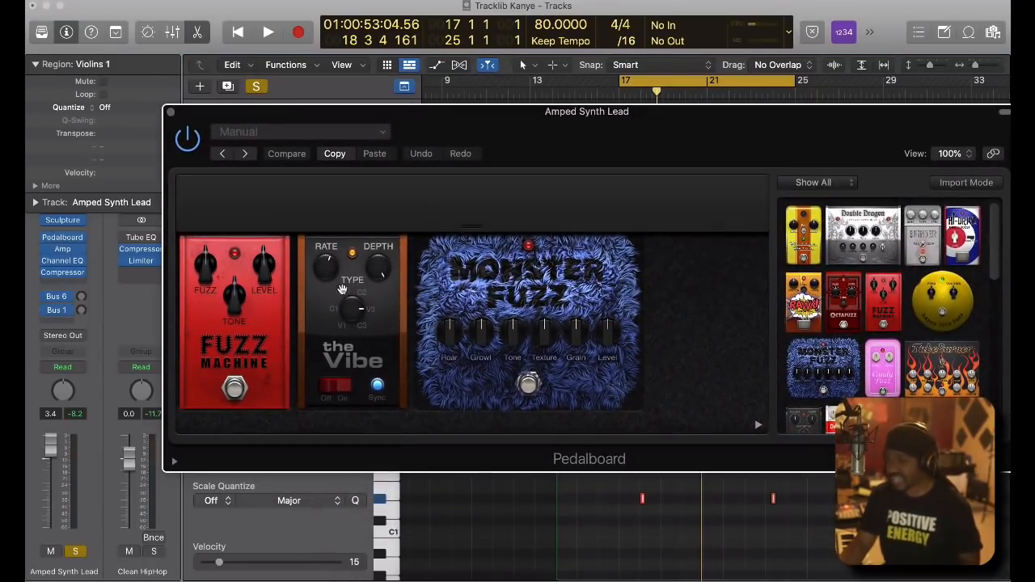
pyautogui.press('space')
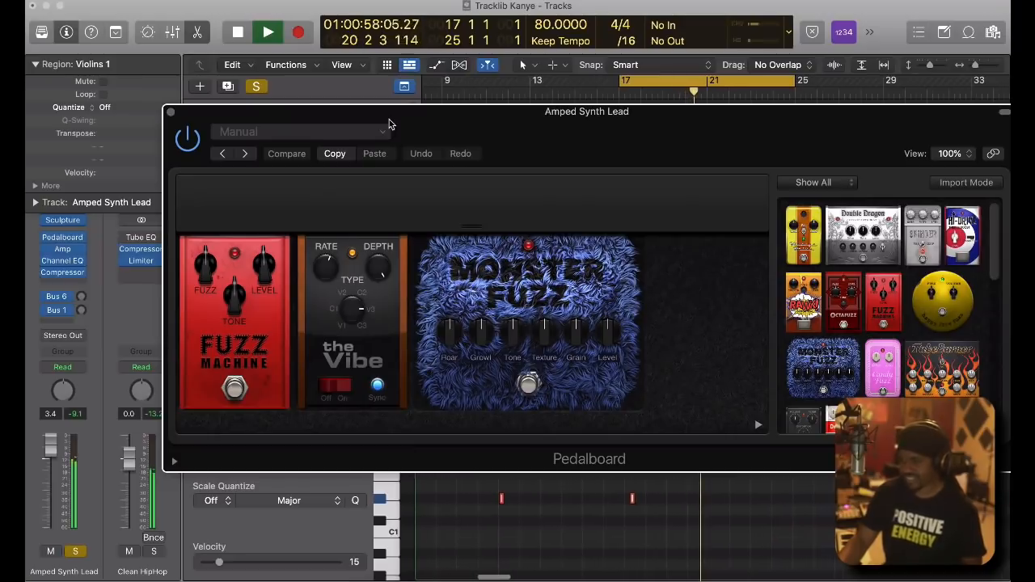
pyautogui.press('space')
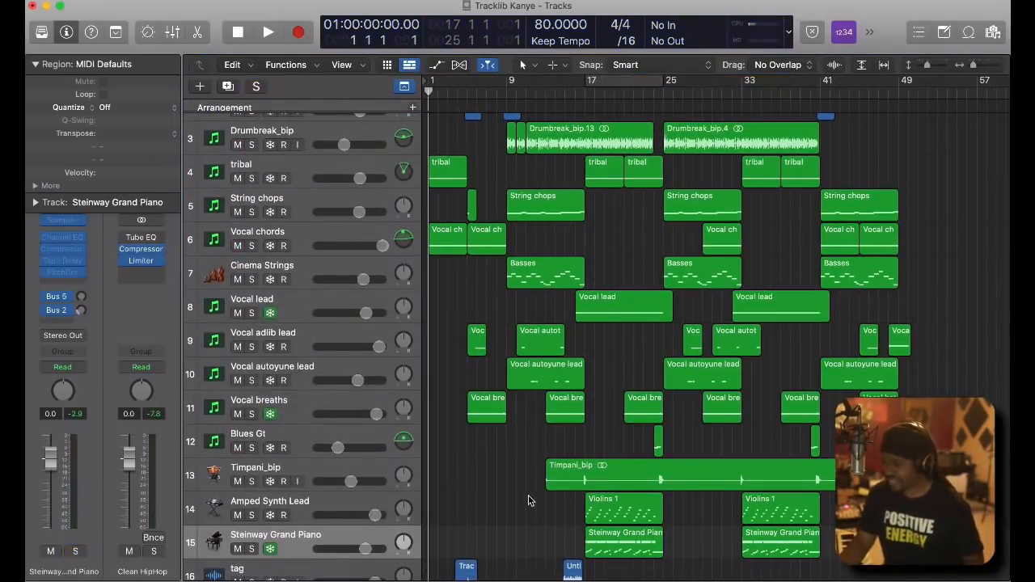
# Examine the arrangement's intro across all tracks and set the playhead to bar 9, where the drum break enters.
pyautogui.scroll(1, 528, 500)
pyautogui.press('super+Right')
pyautogui.press('super+Left')
pyautogui.press('super+Left')
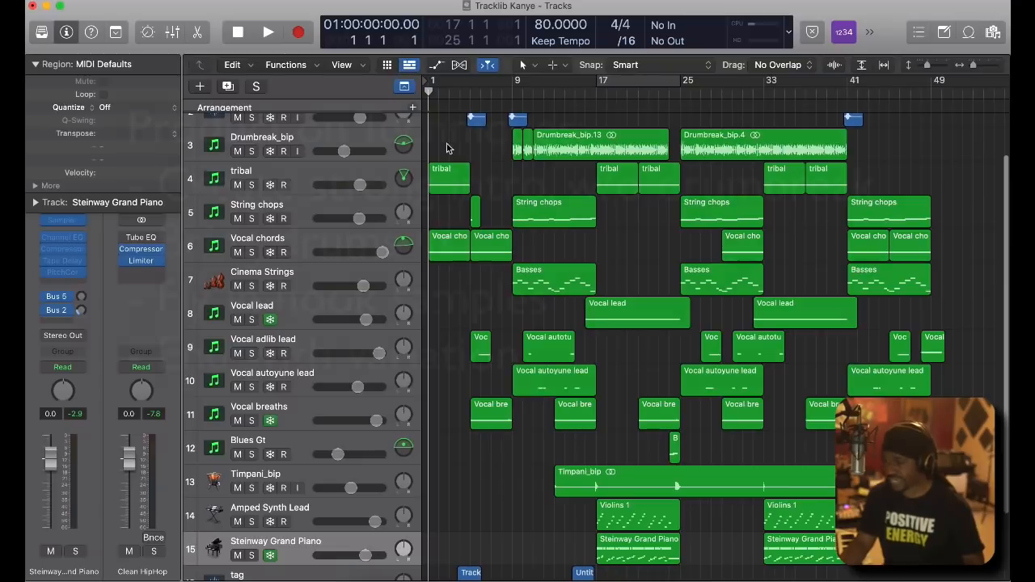
pyautogui.scroll(3, 468, 230)
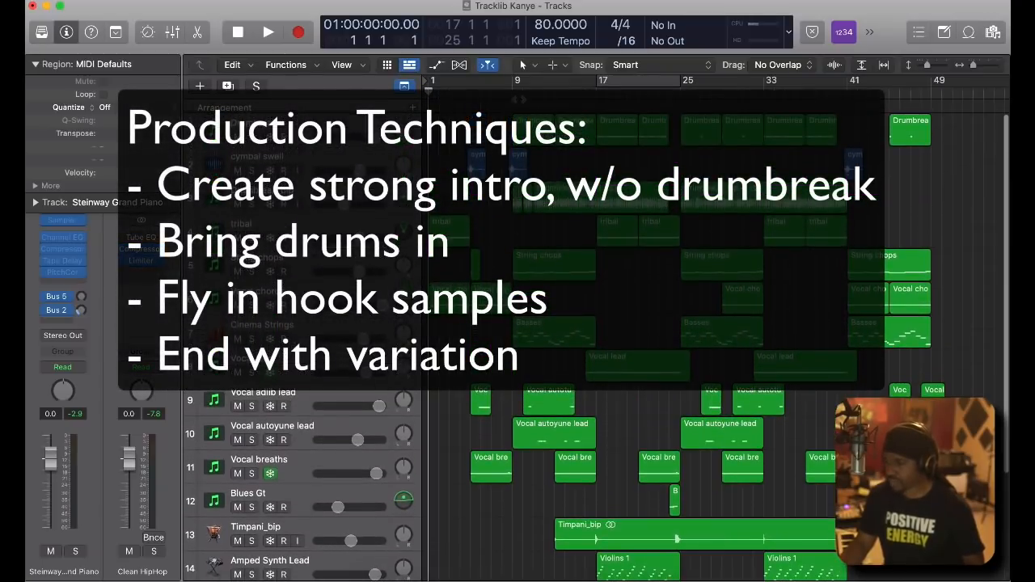
pyautogui.click(517, 97)
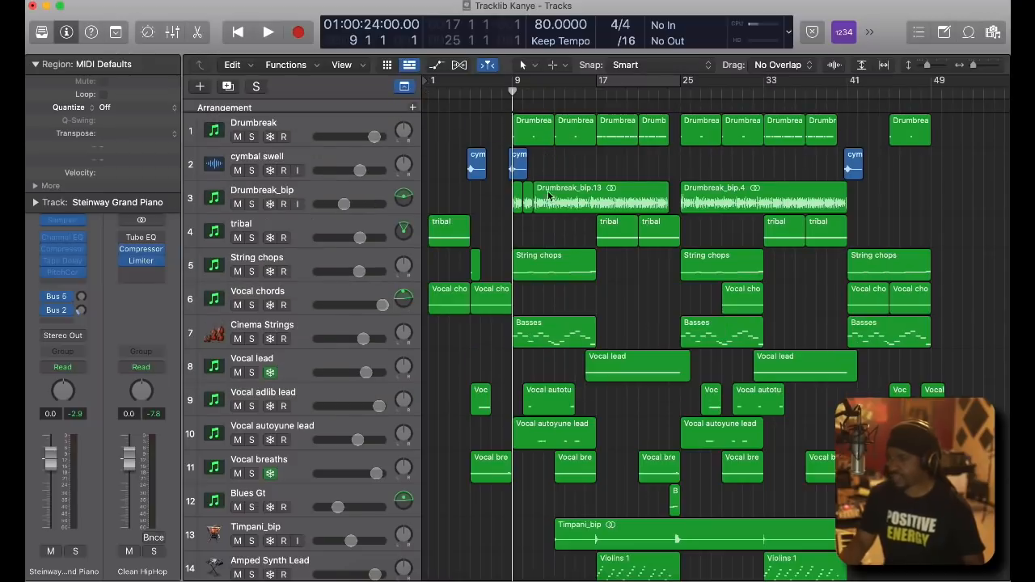
# Examine the ending variation by placing the playhead at bar 41 and at the Drumbreak re-entry at bar 45.
pyautogui.hscroll(1, 863, 192)
pyautogui.click(837, 92)
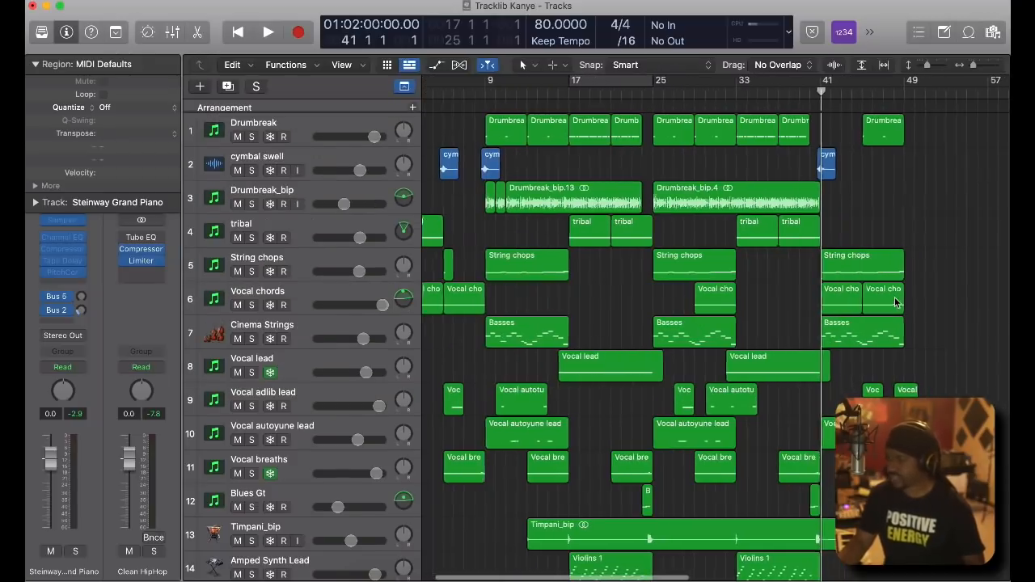
pyautogui.click(863, 98)
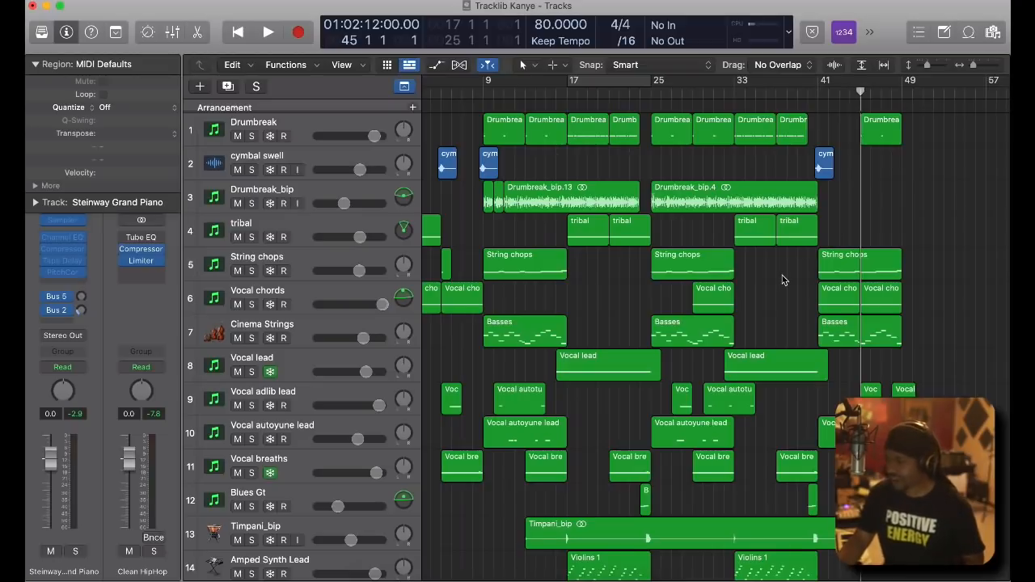
pyautogui.scroll(-1, 783, 275)
# Return the playhead to bar 1 and play the full beat up to the hook section at bar 17.
pyautogui.press('Return')
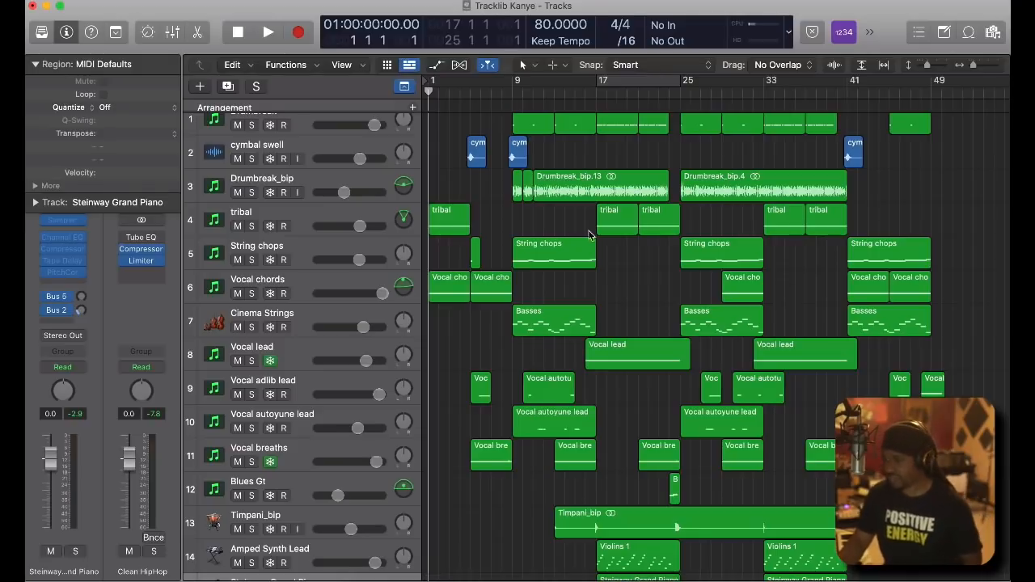
pyautogui.press('space')
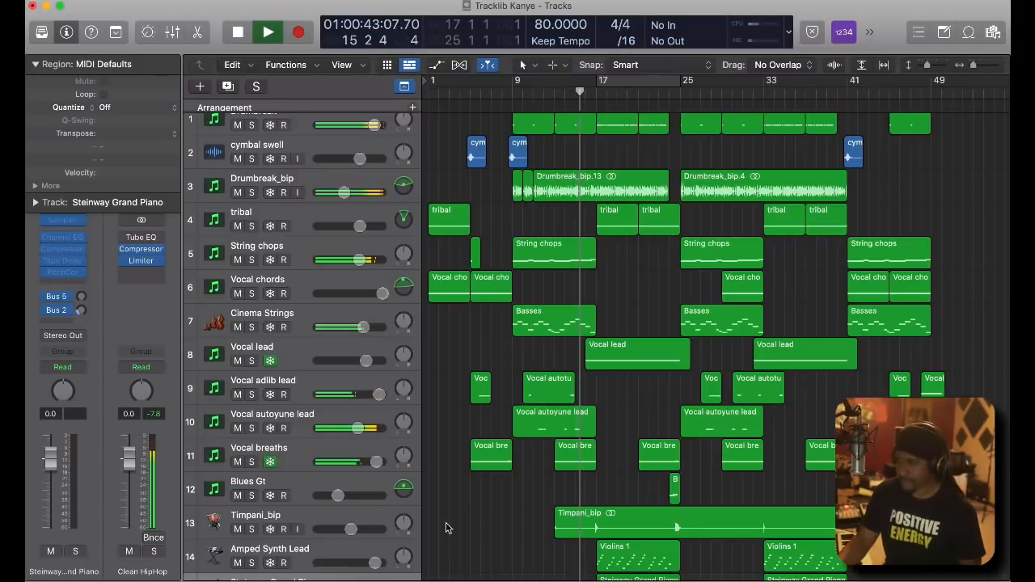
pyautogui.scroll(10, 664, 305)
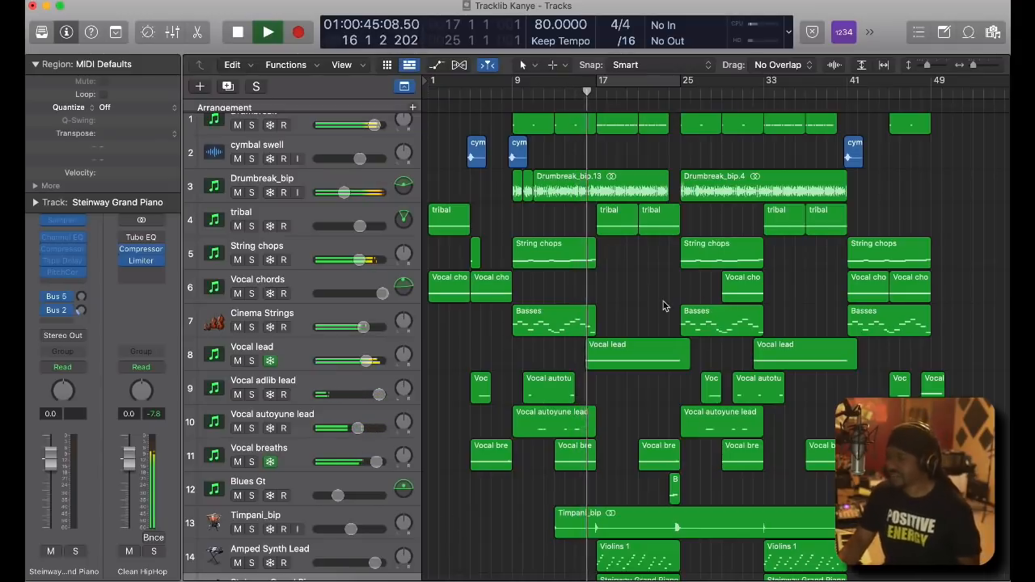
pyautogui.scroll(-3, 663, 306)
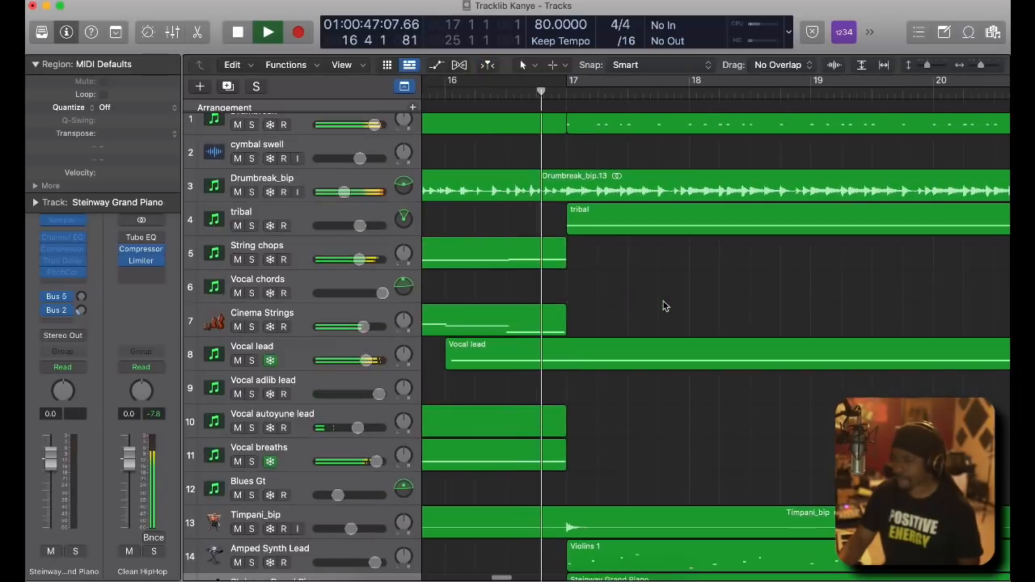
# Follow the playback through the hook section from bar 17 past bar 25, examining the tracks down to Steinway Grand Piano.
pyautogui.hscroll(3, 664, 305)
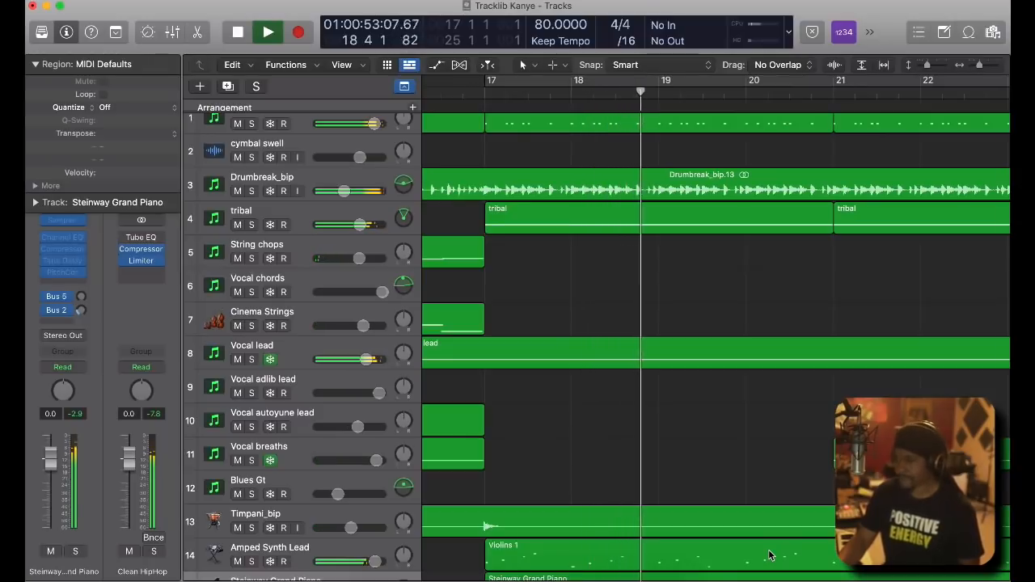
pyautogui.hscroll(1, 768, 554)
pyautogui.scroll(-1, 768, 555)
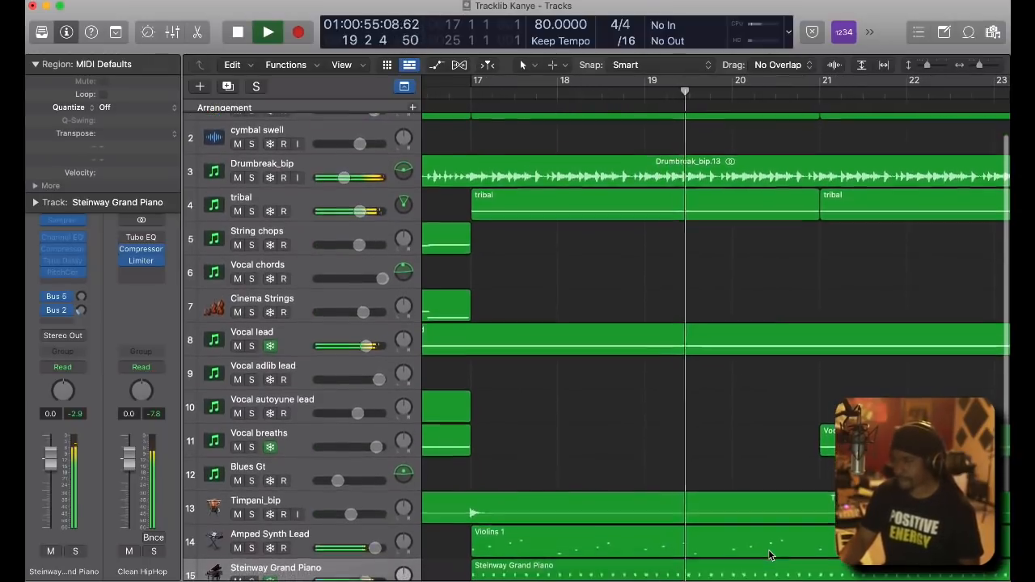
pyautogui.hscroll(2, 769, 555)
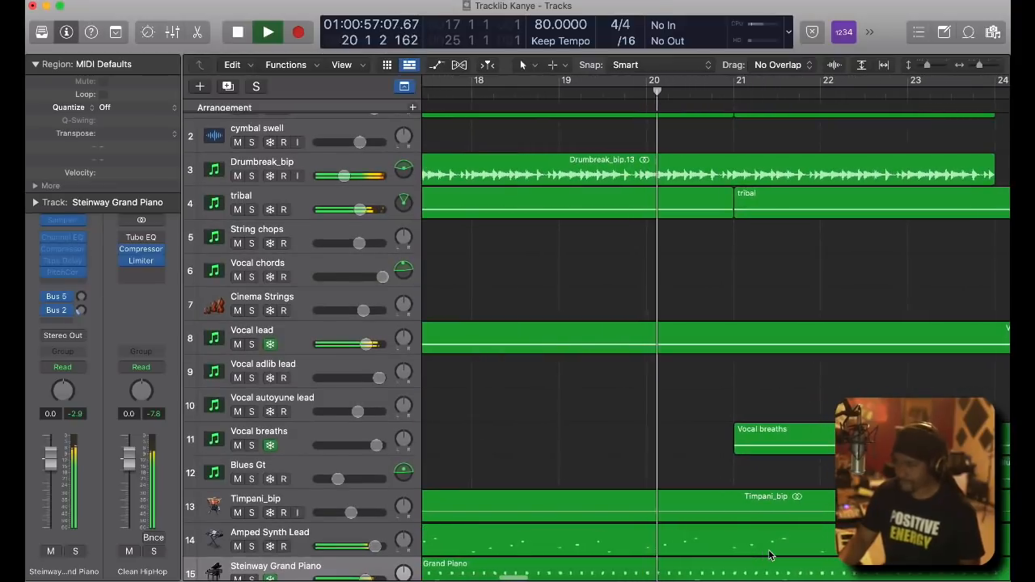
pyautogui.hscroll(3, 769, 555)
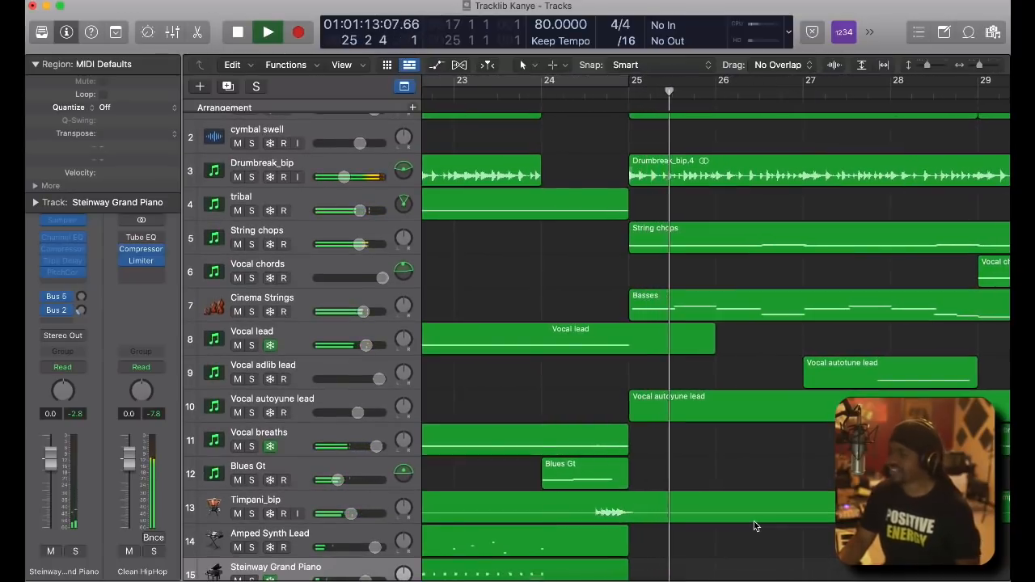
pyautogui.scroll(-5, 755, 527)
pyautogui.hscroll(4, 756, 526)
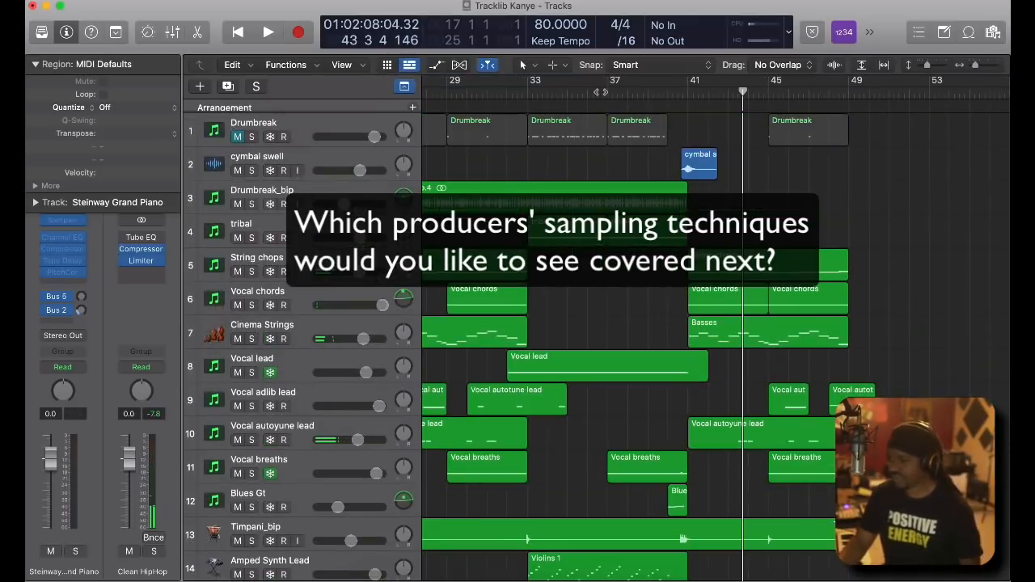
# Set the playhead to bar 37 and play into the ending section at bar 41, following the remaining string and vocal tracks.
pyautogui.click(606, 92)
pyautogui.press('space')
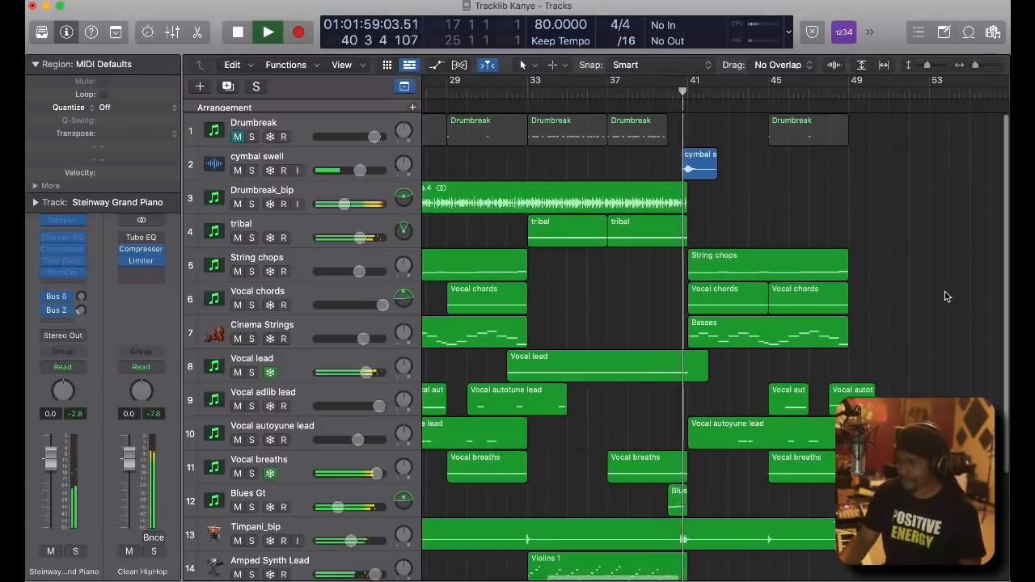
pyautogui.hscroll(2, 946, 297)
pyautogui.scroll(-2, 945, 296)
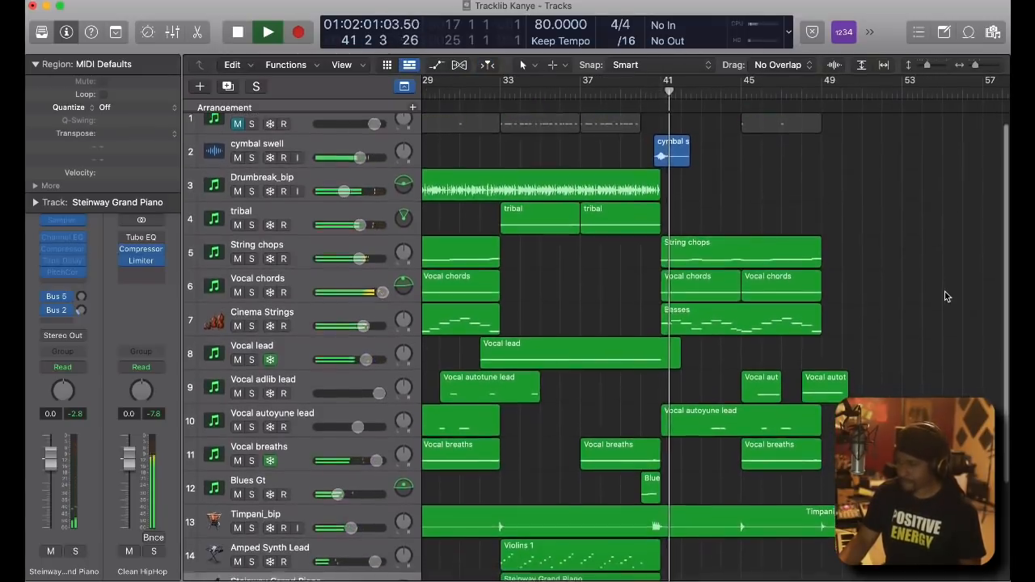
pyautogui.hscroll(1, 945, 296)
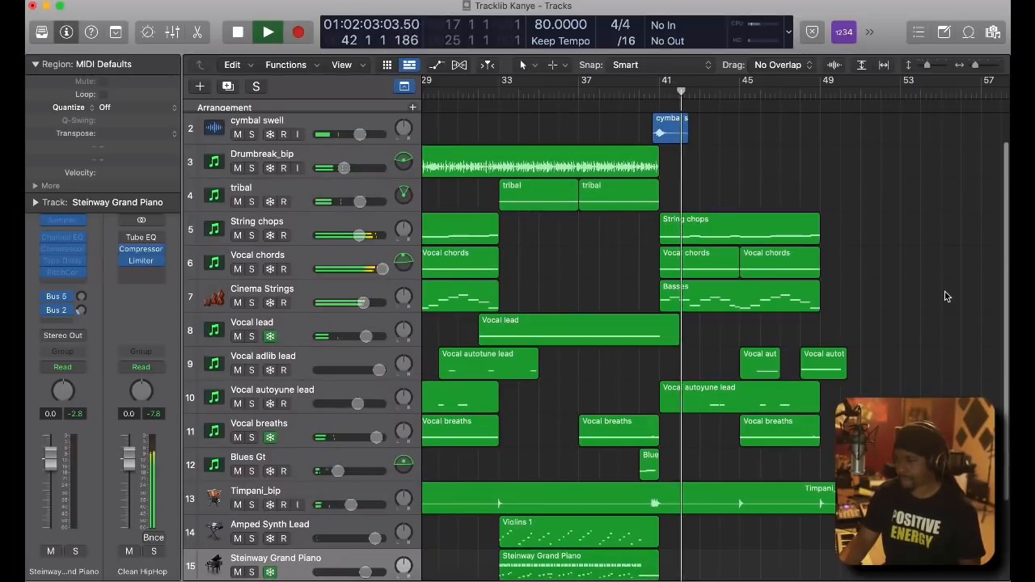
pyautogui.scroll(1, 947, 297)
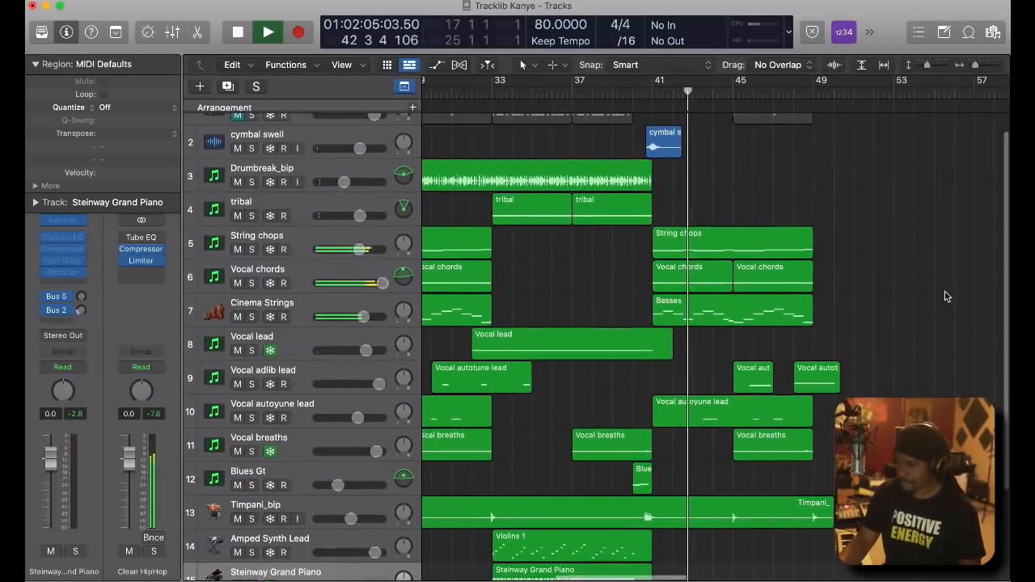